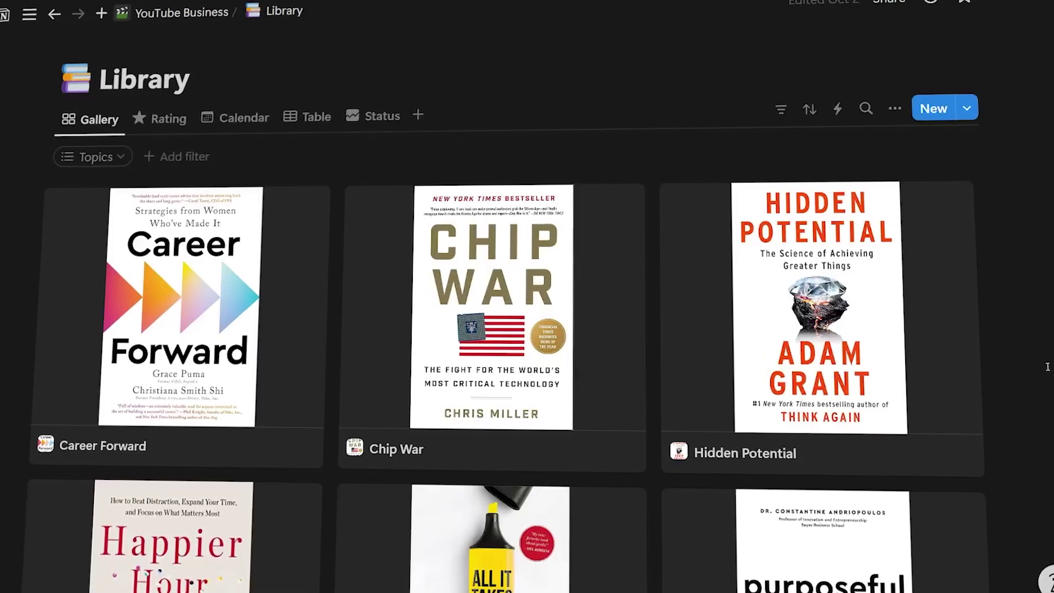
# Look through the finished Library gallery of book covers and review the properties and notes on the Happier Hour page.
pyautogui.scroll(-4, 1047, 366)
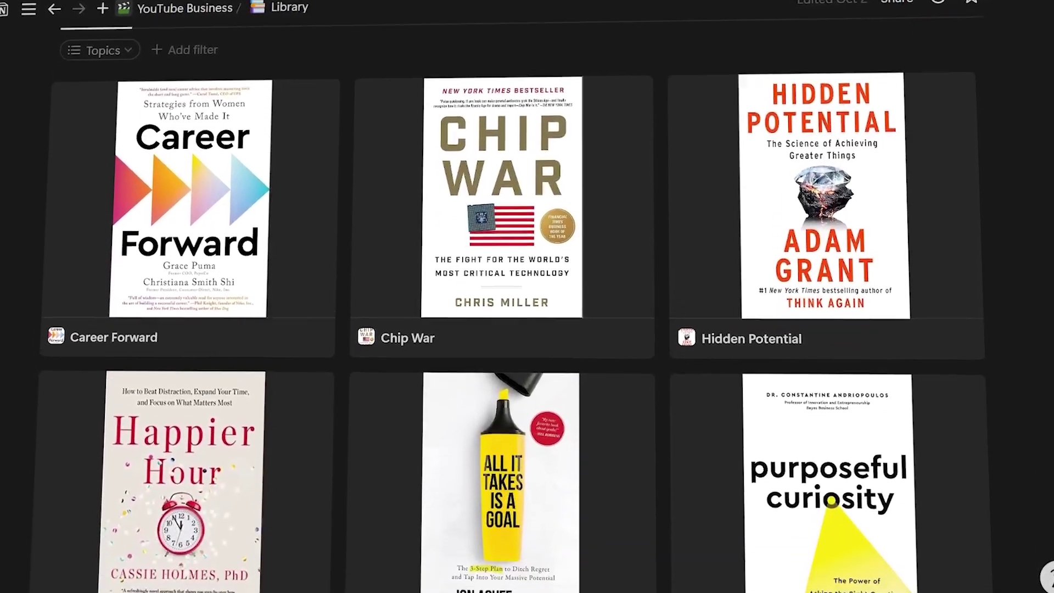
pyautogui.scroll(-10, 526, 330)
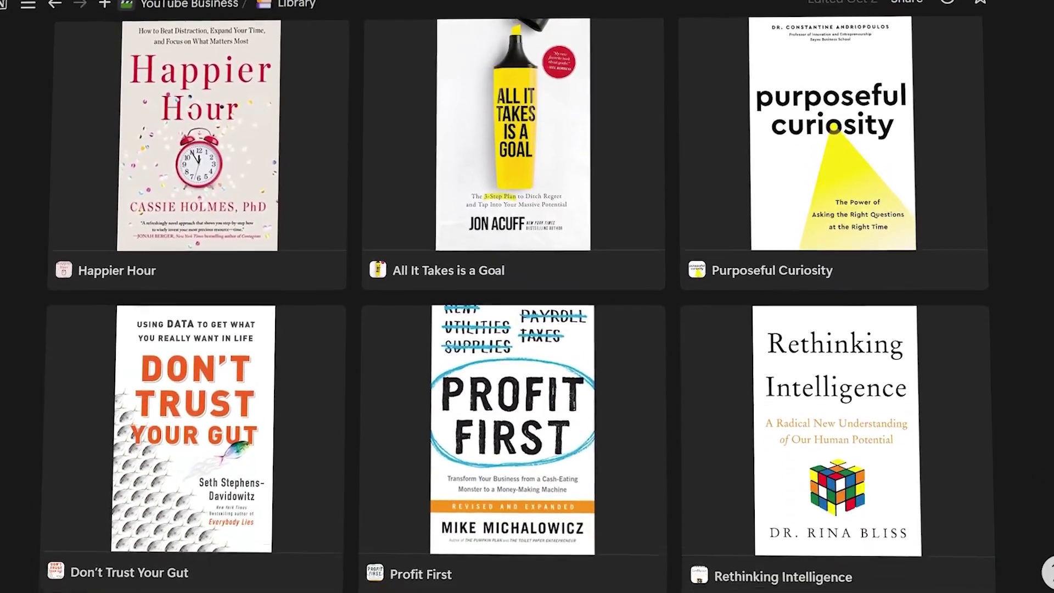
pyautogui.scroll(-2, 405, 365)
pyautogui.scroll(6, 405, 365)
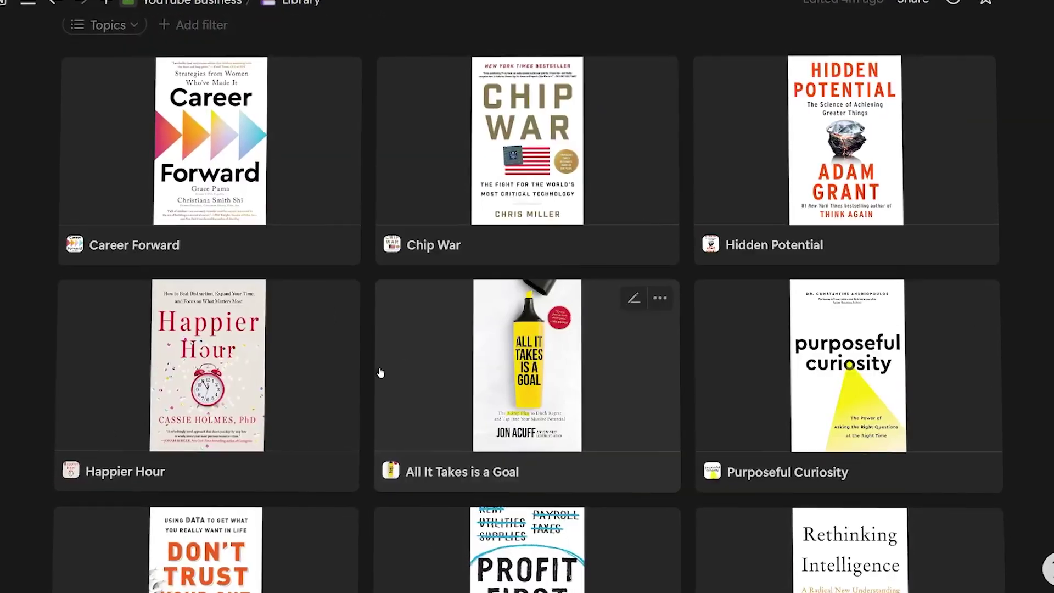
pyautogui.click(275, 386)
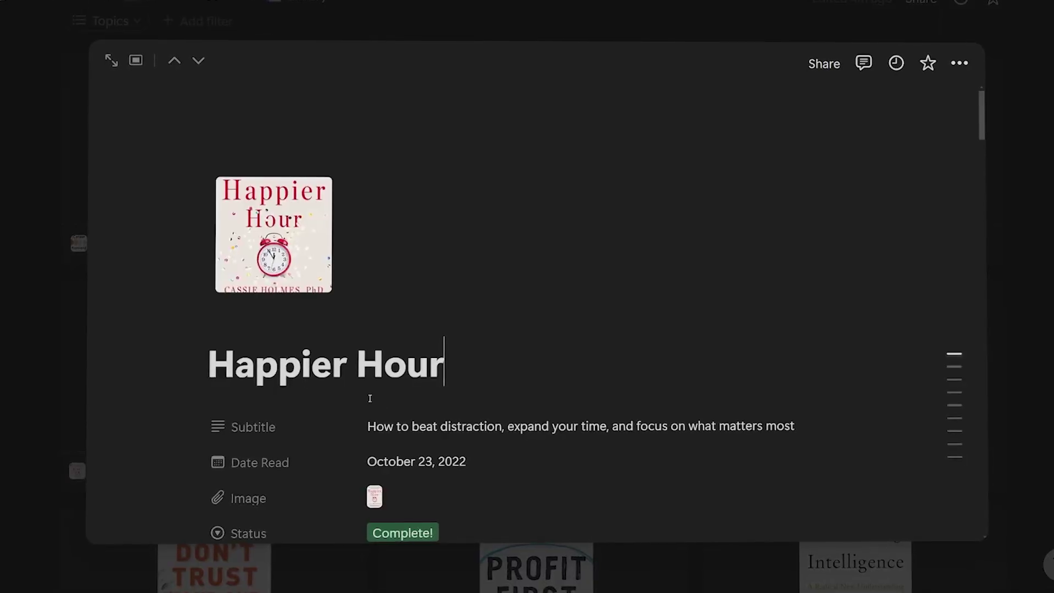
pyautogui.scroll(-8, 419, 426)
pyautogui.scroll(-2, 425, 422)
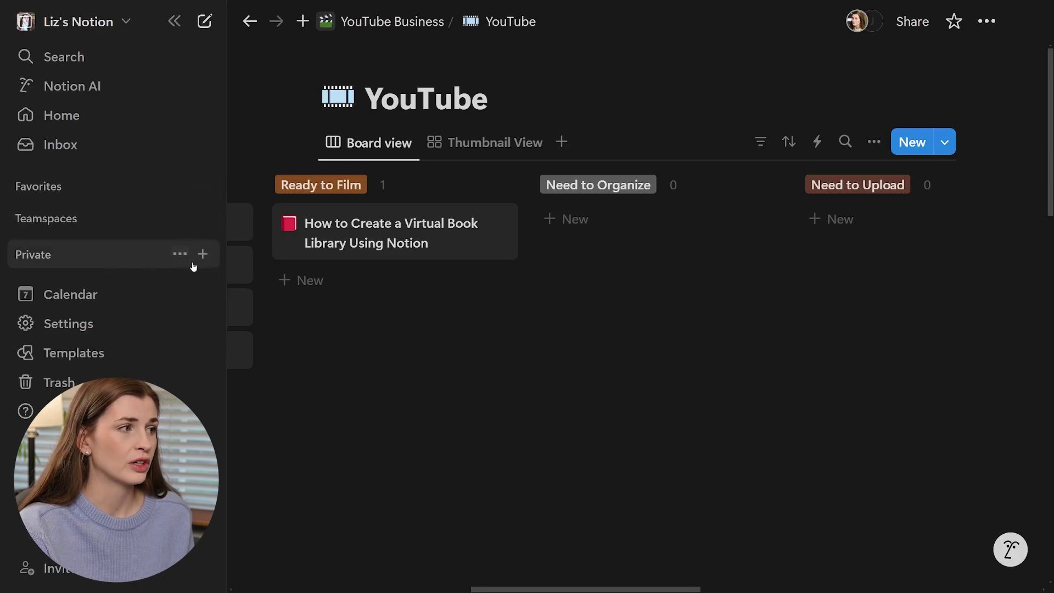
# Create a new private page containing a new blank gallery database.
pyautogui.click(204, 255)
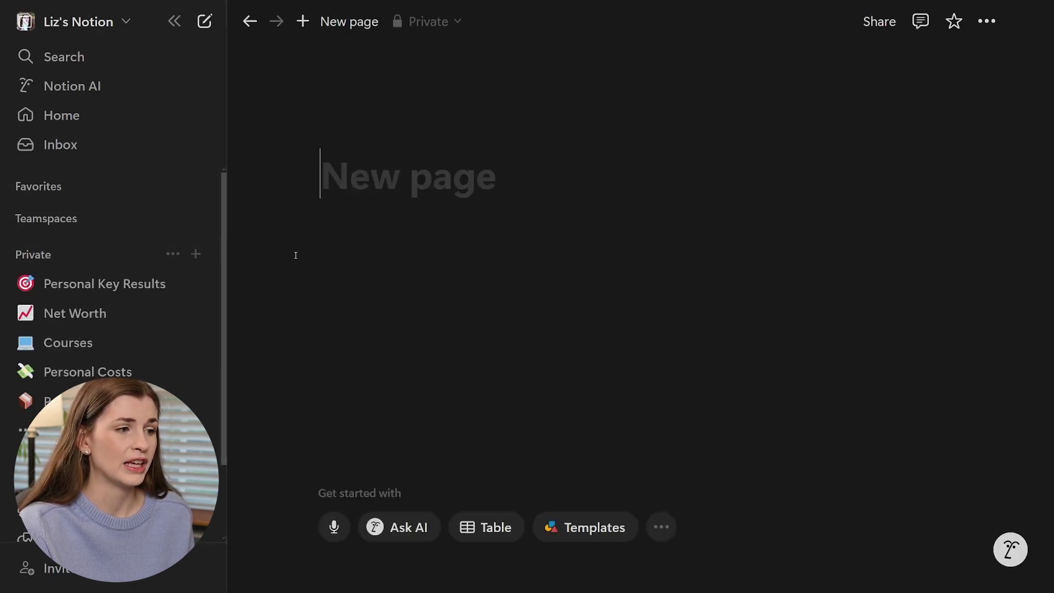
pyautogui.click(660, 527)
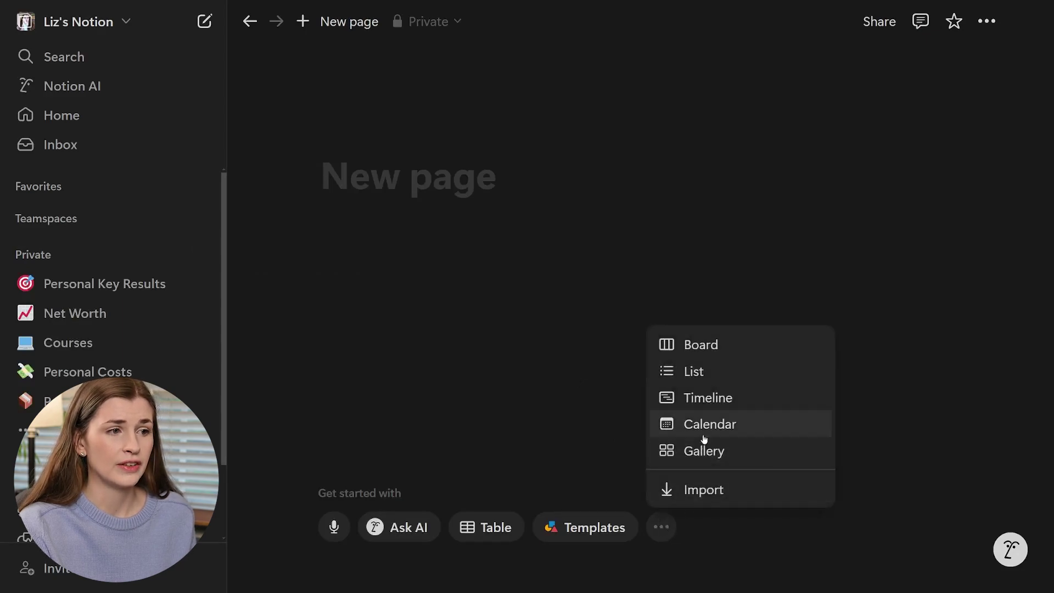
pyautogui.click(711, 453)
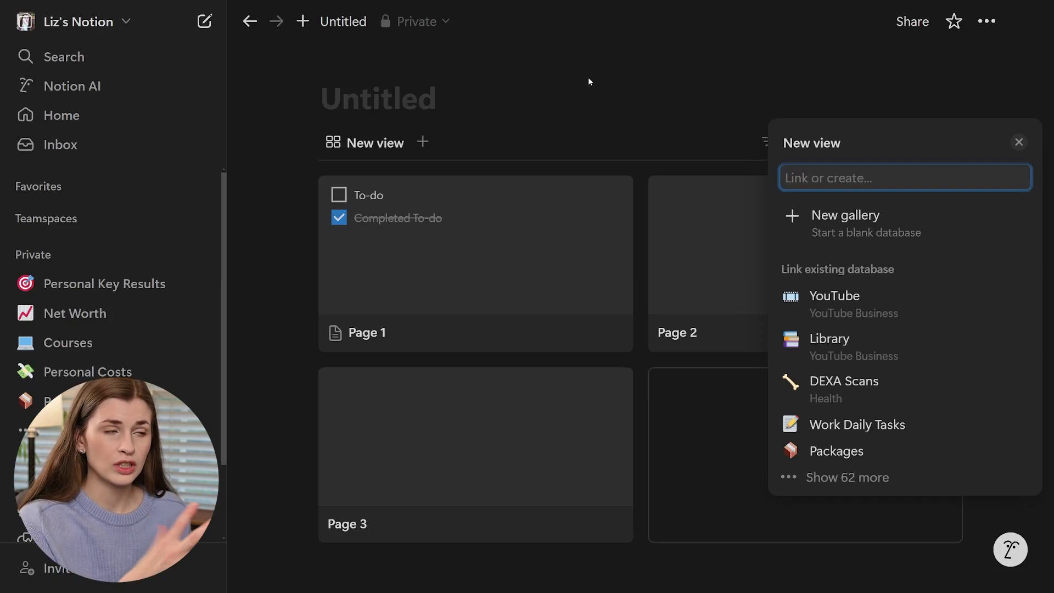
pyautogui.click(845, 234)
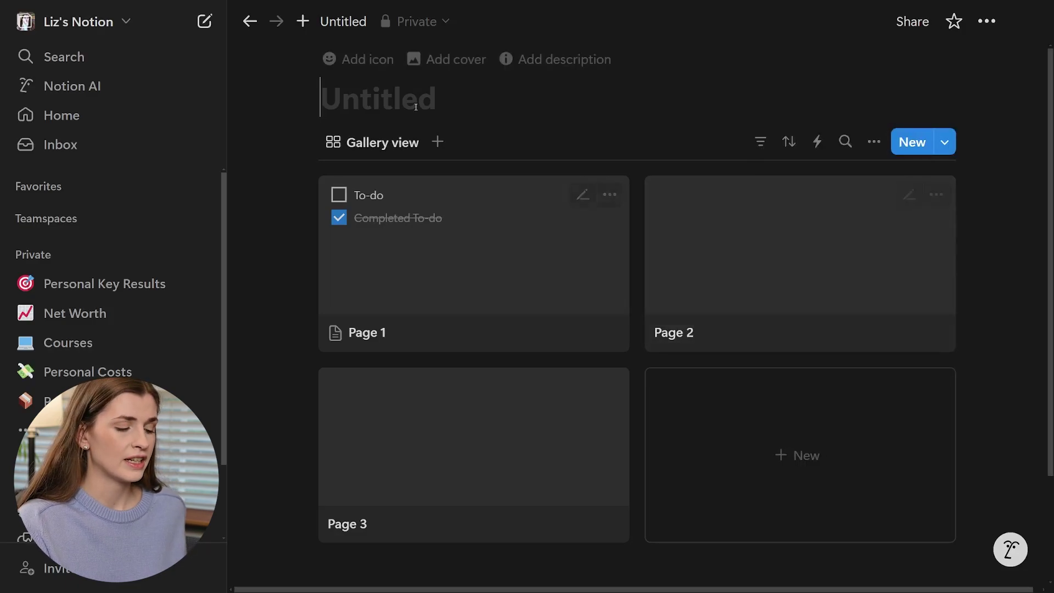
# Title the gallery database "YouTube Book Library" and give it the red closed book emoji as its icon.
pyautogui.write('Yo')
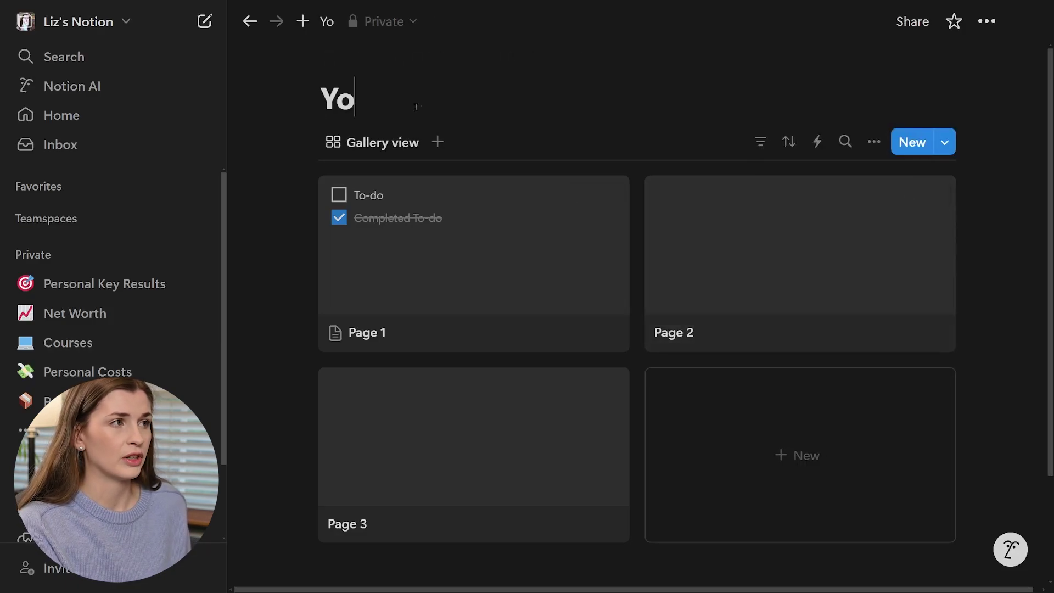
pyautogui.write('uTube Book')
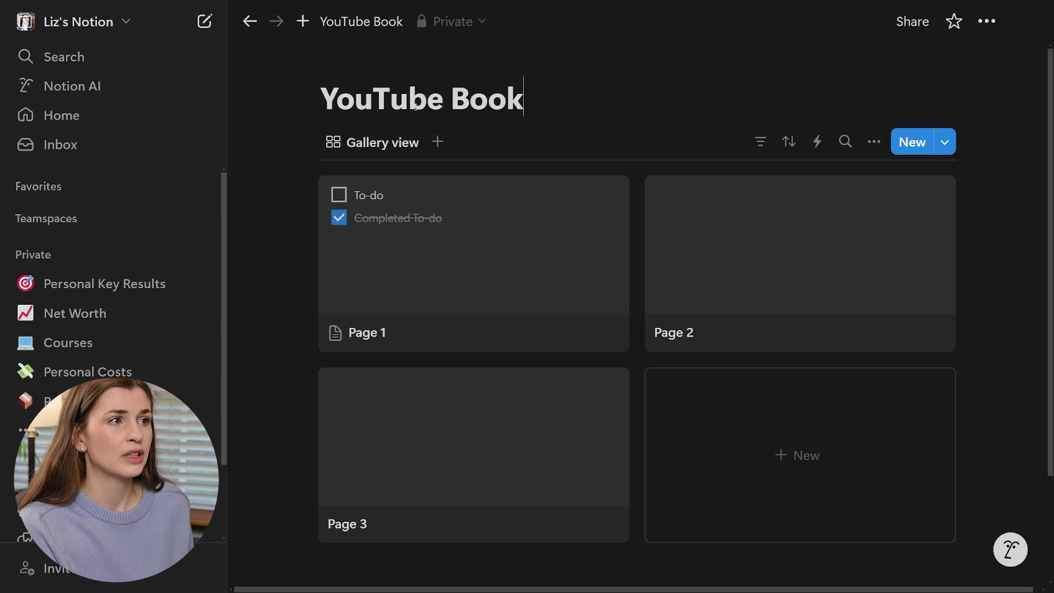
pyautogui.write(' Library')
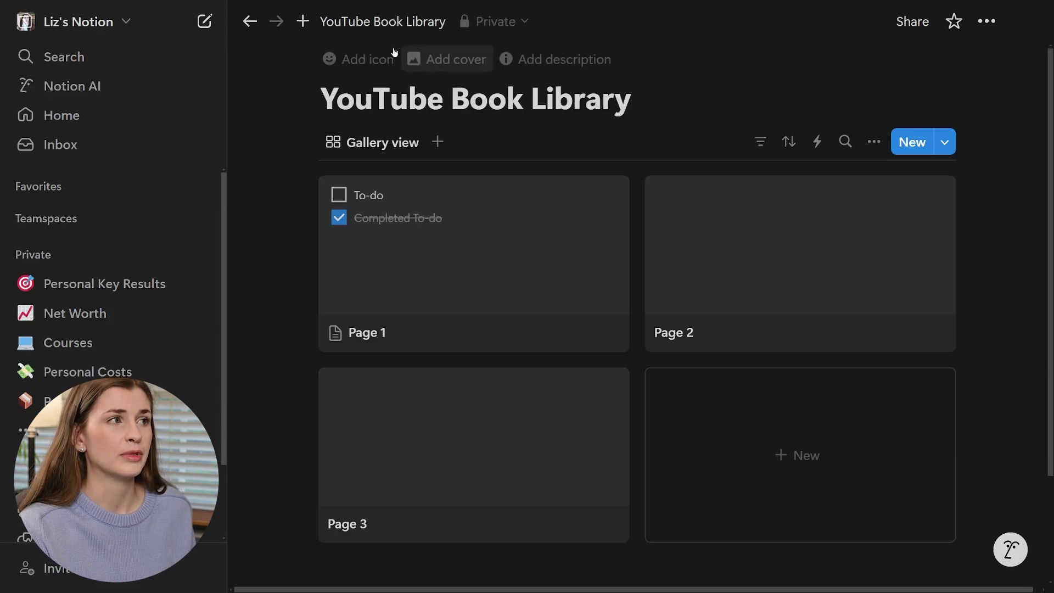
pyautogui.click(364, 60)
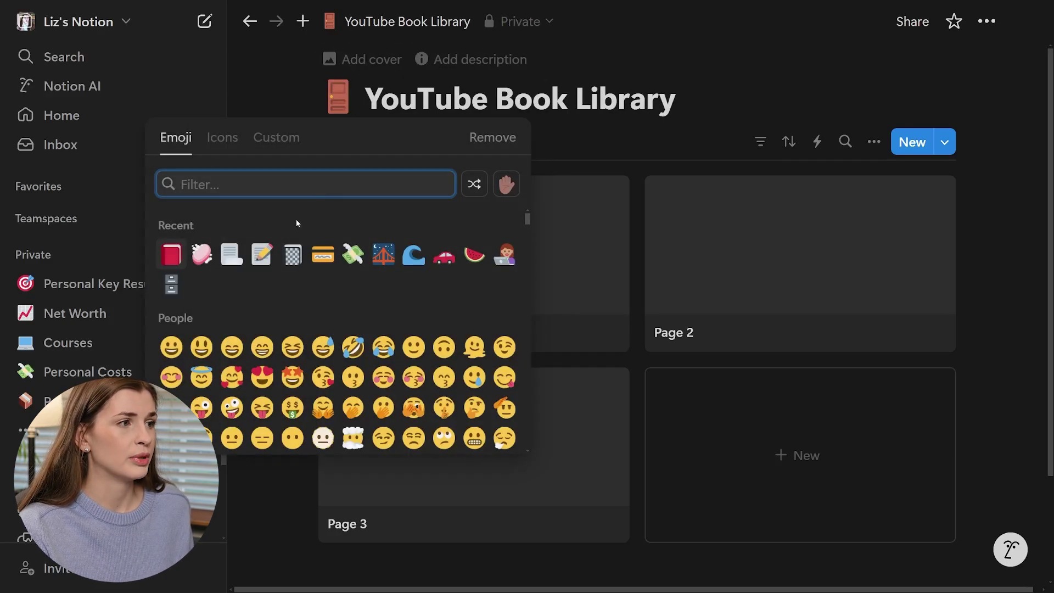
pyautogui.click(162, 257)
pyautogui.click(743, 97)
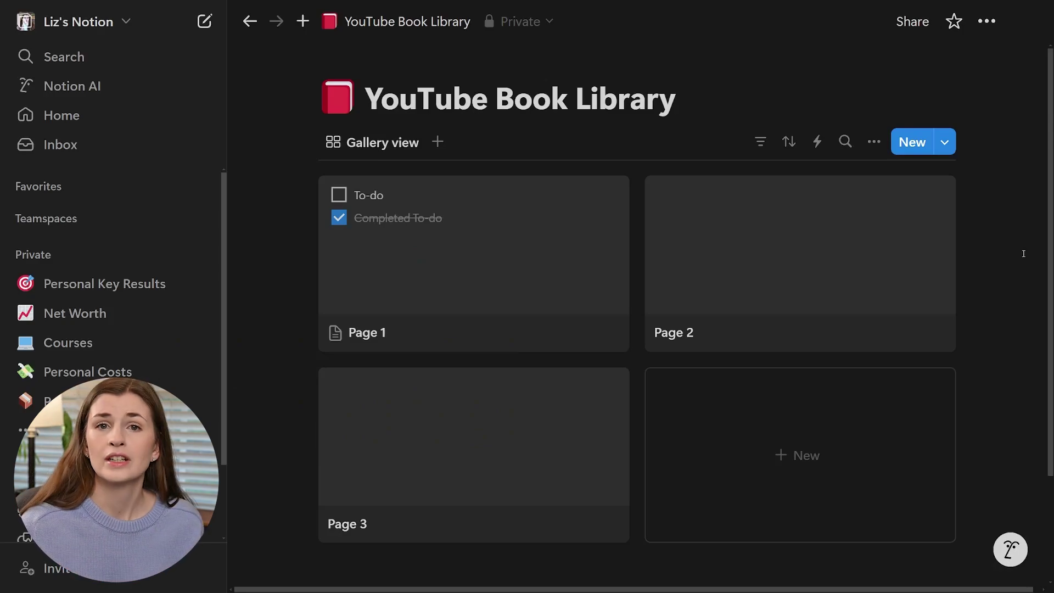
# Delete the sample card Page 1 and rename the Page 2 card "Big Potential".
pyautogui.click(608, 195)
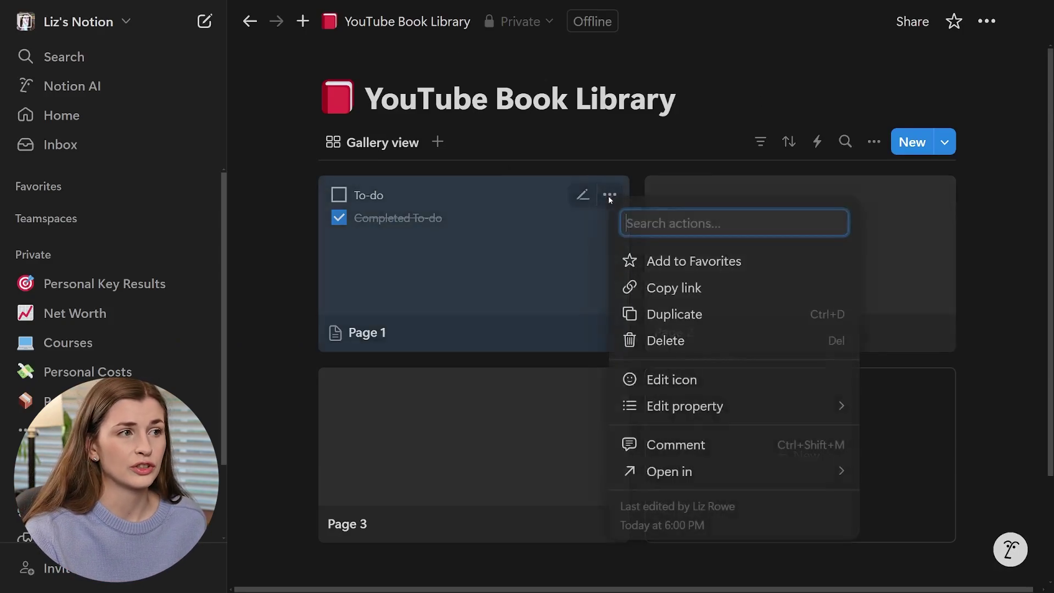
pyautogui.click(654, 339)
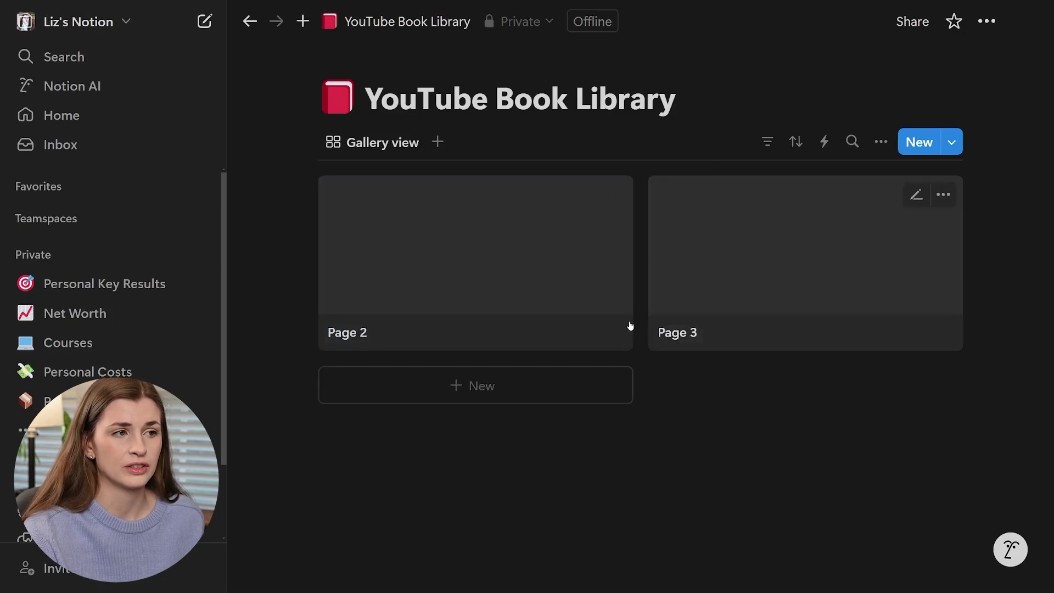
pyautogui.click(449, 344)
pyautogui.moveTo(305, 206); pyautogui.dragTo(192, 203)
pyautogui.write('Big Potenta')
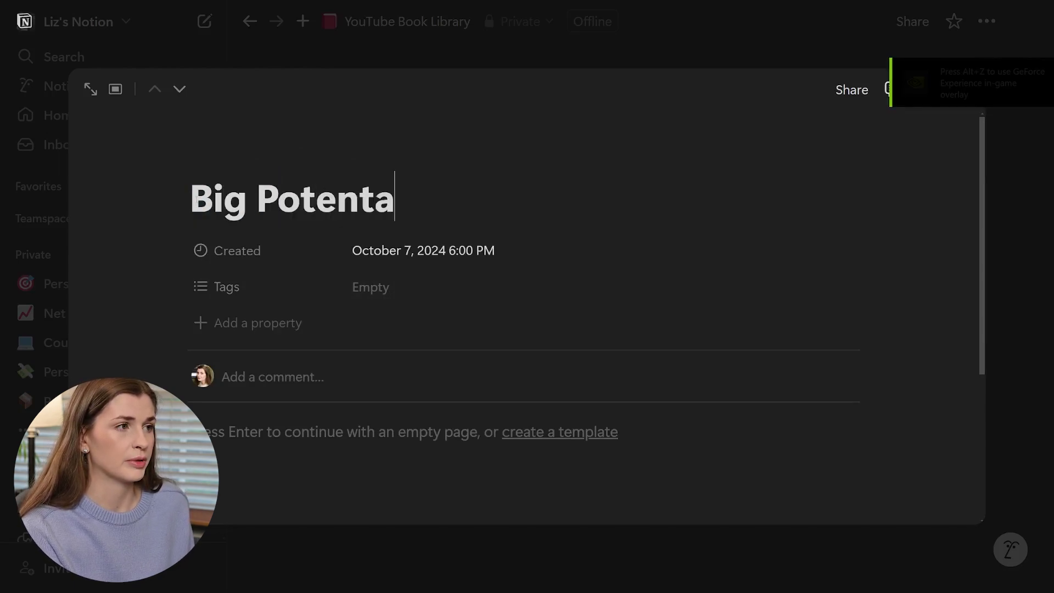
pyautogui.press('BackSpace')
pyautogui.write('ial')
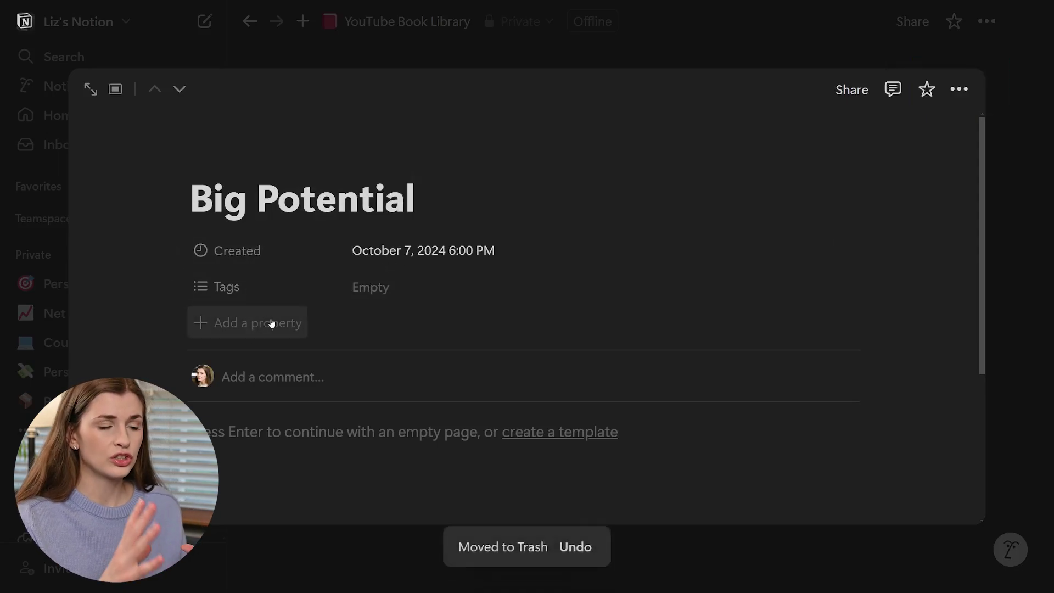
pyautogui.click(1027, 319)
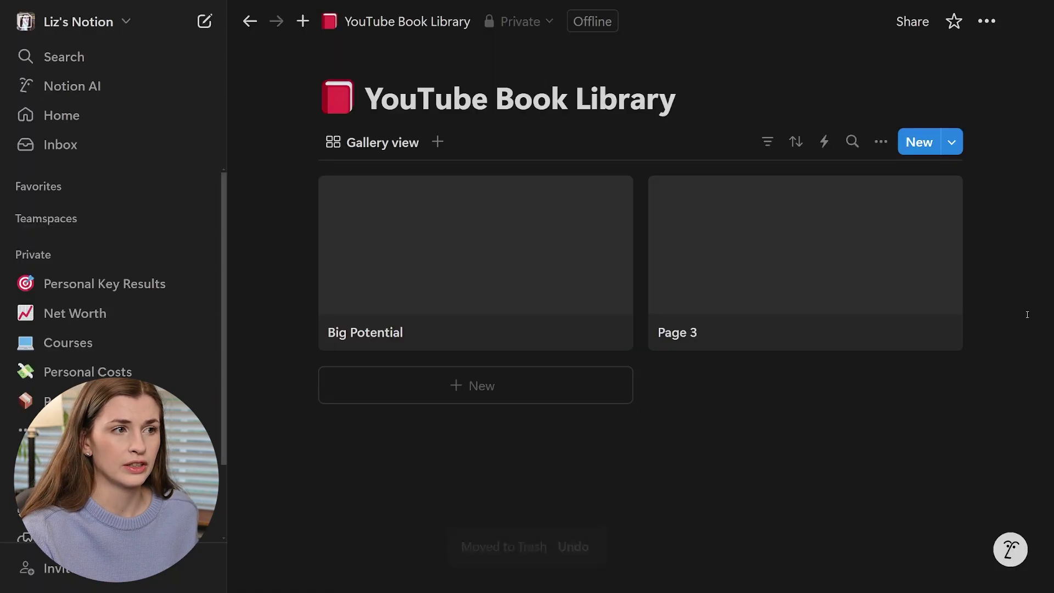
# Collapse the workspace sidebar and rename the Page 3 card "Your Money or Your Life".
pyautogui.click(180, 25)
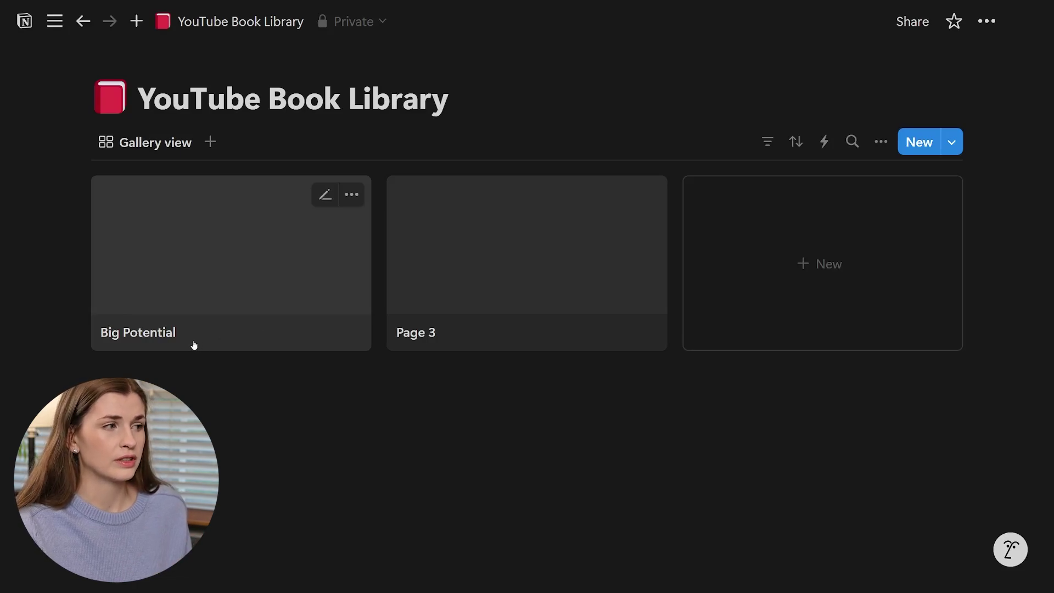
pyautogui.click(444, 337)
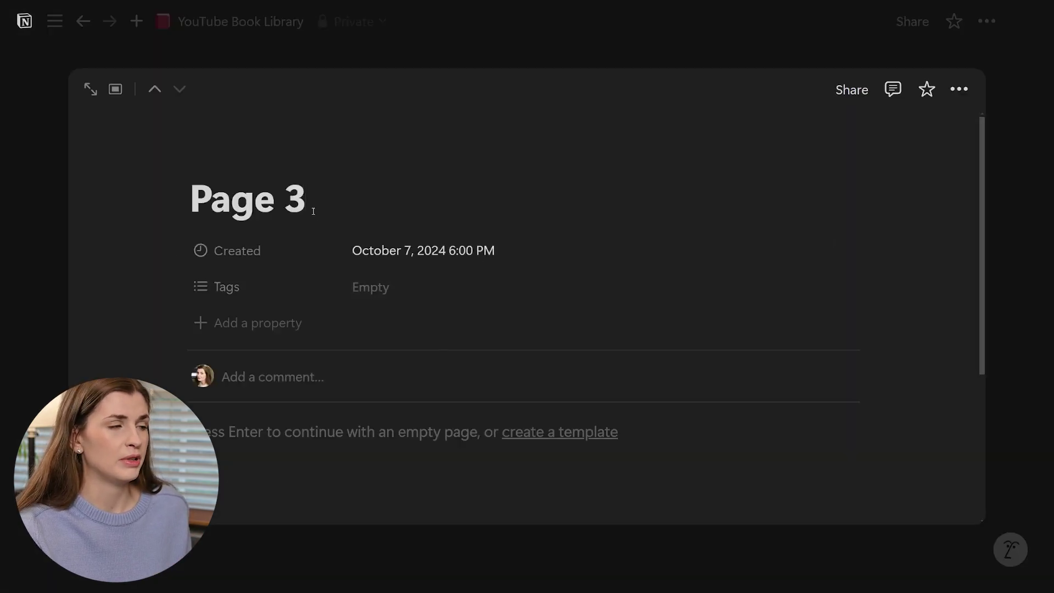
pyautogui.moveTo(313, 211); pyautogui.dragTo(189, 209)
pyautogui.write('Y')
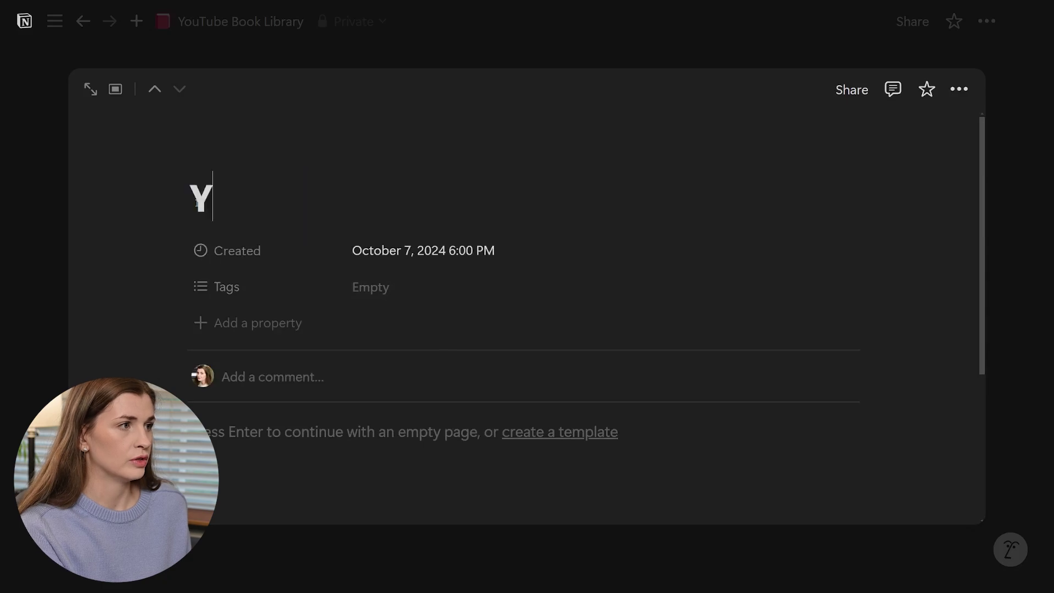
pyautogui.write('our Money or Your Life')
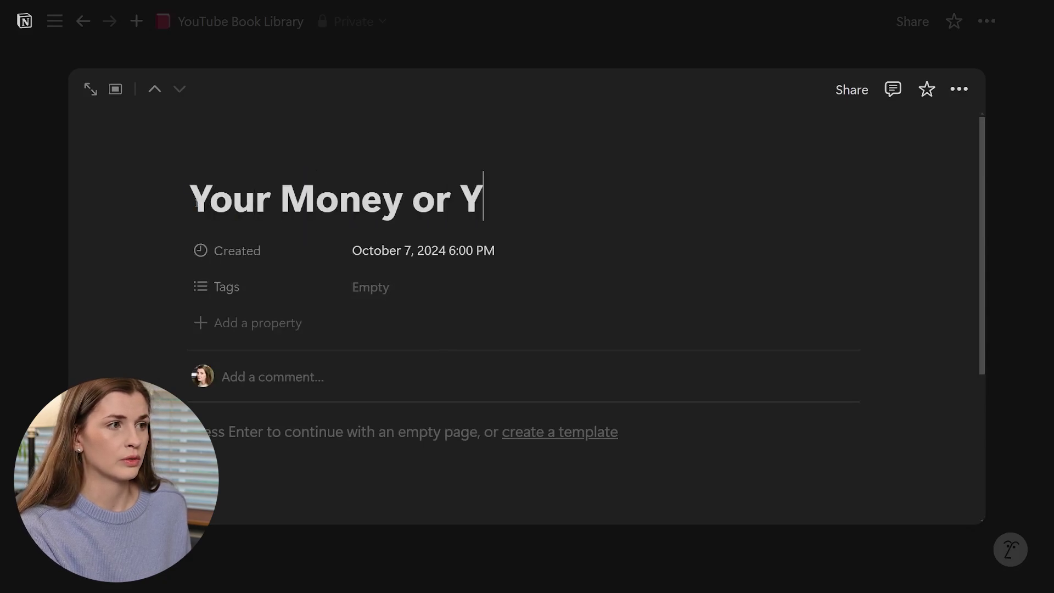
pyautogui.click(1019, 340)
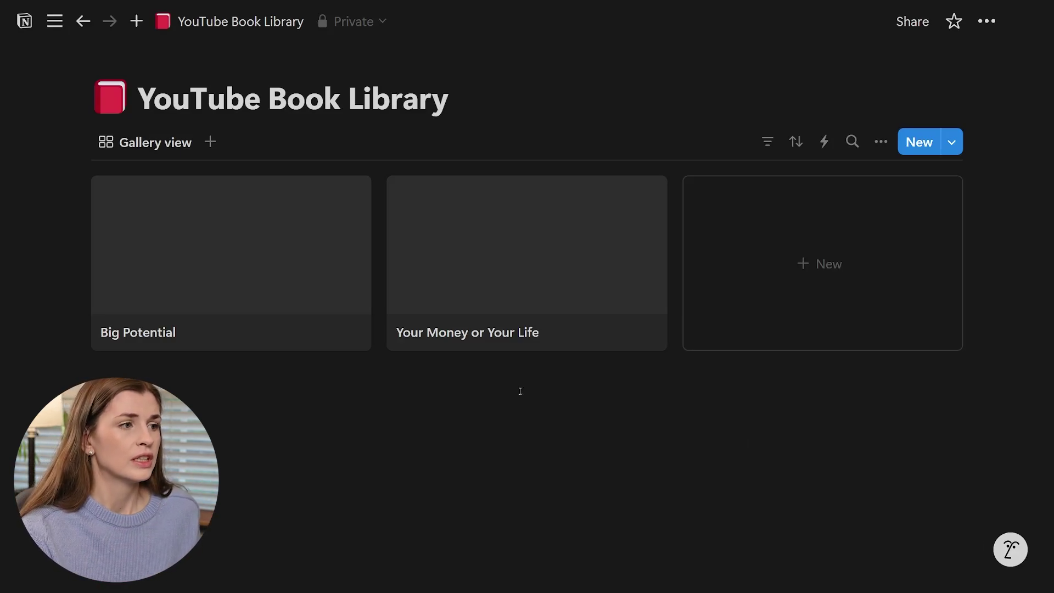
# Add a Date property named "Date Read" on the Your Money or Your Life page.
pyautogui.click(511, 343)
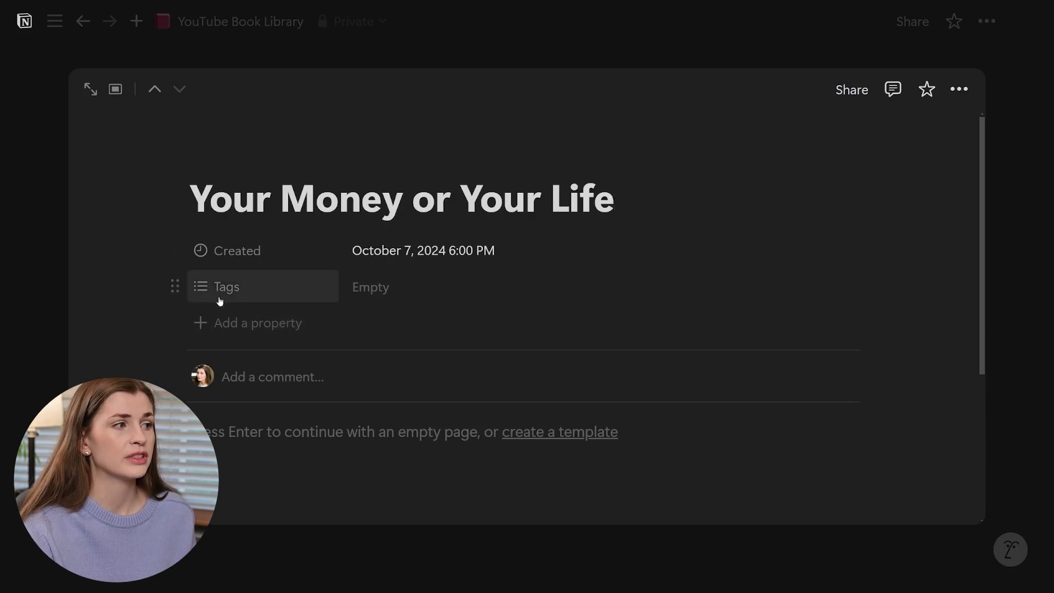
pyautogui.click(247, 328)
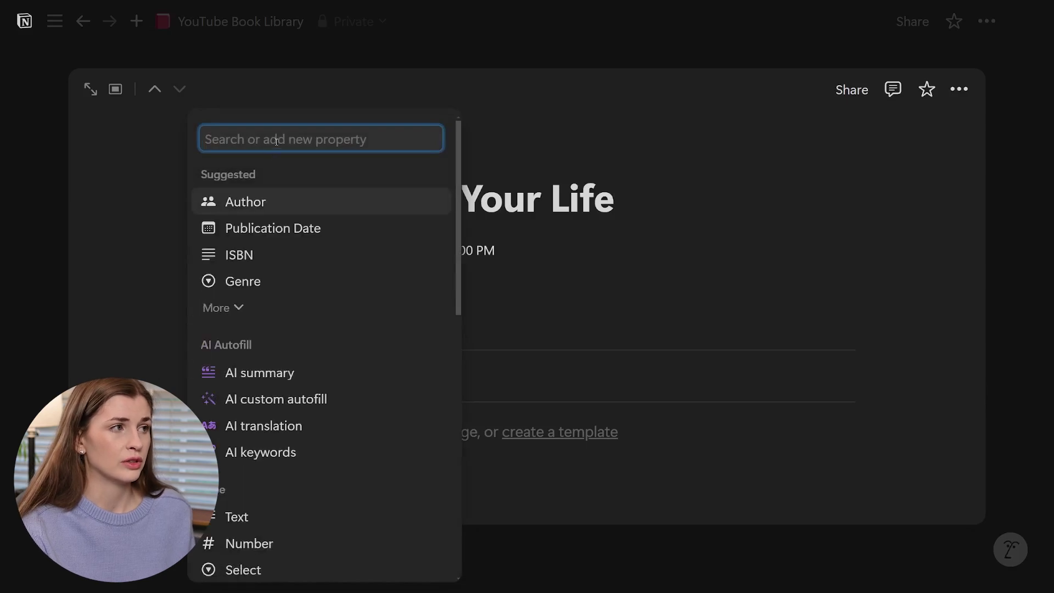
pyautogui.write('date')
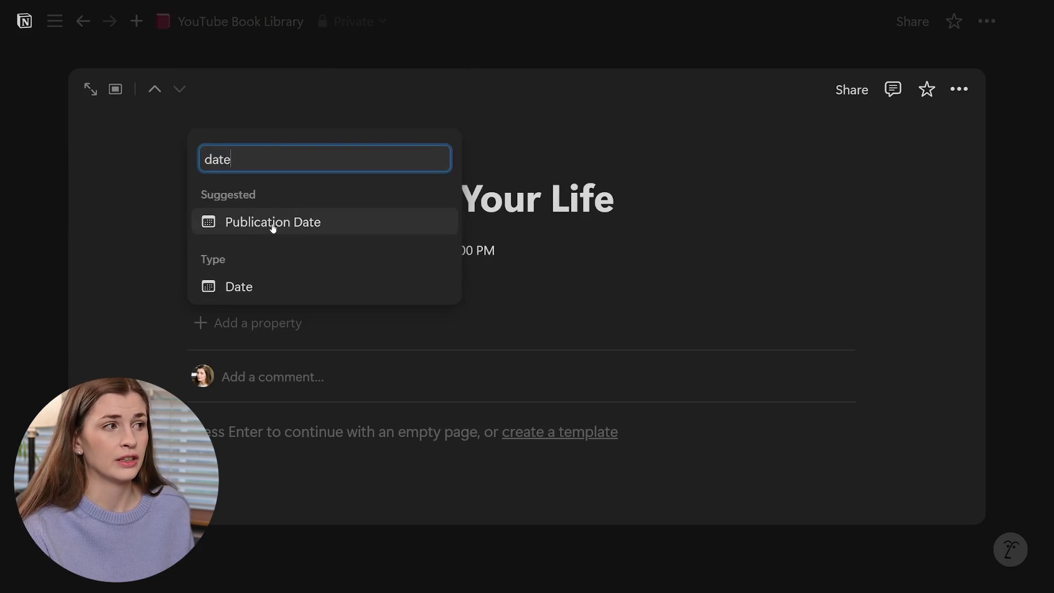
pyautogui.click(256, 286)
pyautogui.click(277, 364)
pyautogui.write('Rea')
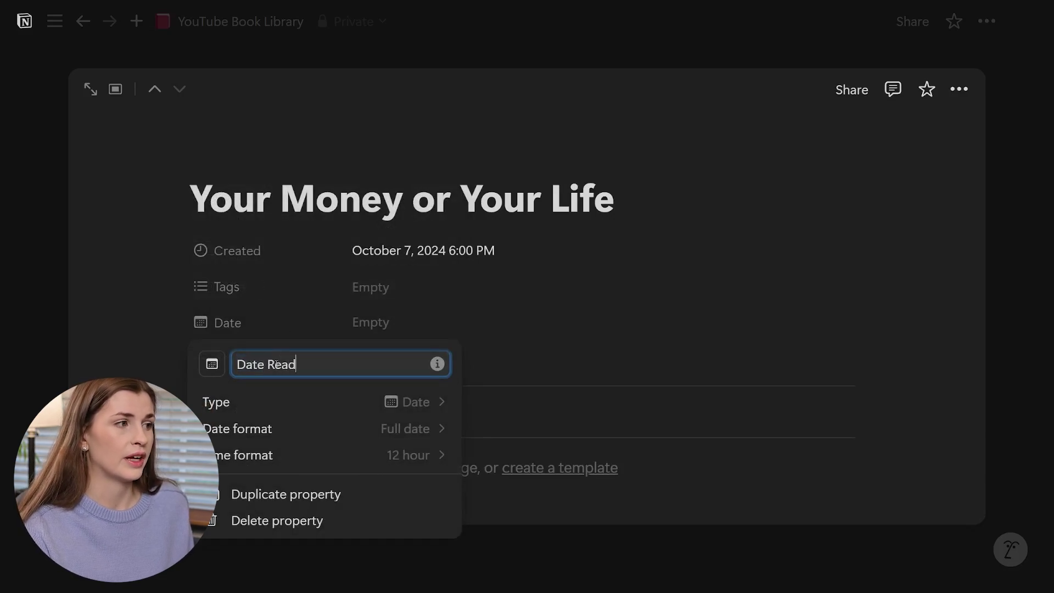
pyautogui.write('d')
pyautogui.press('Return')
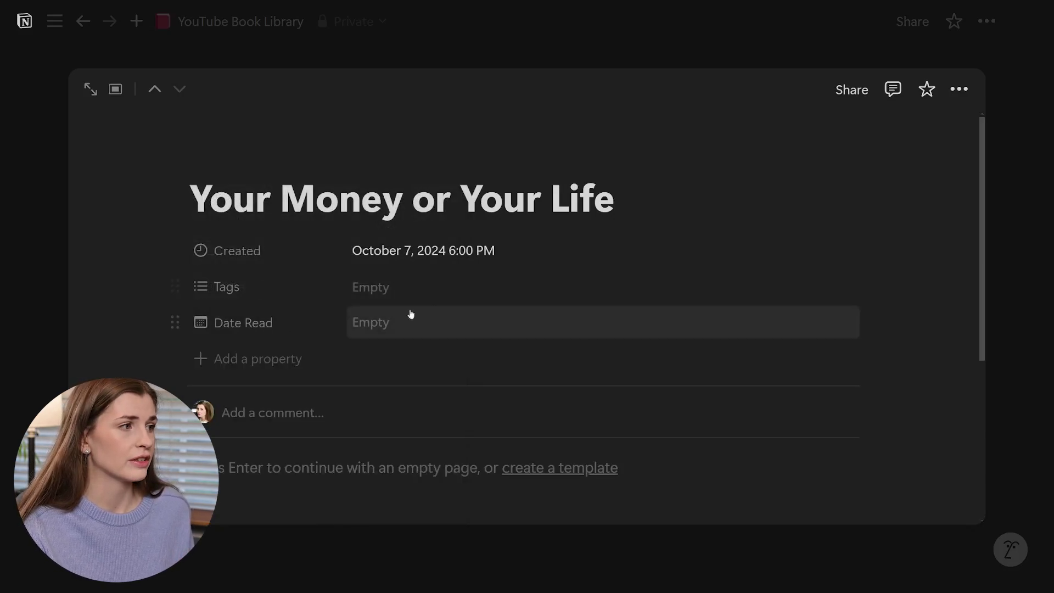
# Delete the default Created and Tags properties from the YouTube Book Library database.
pyautogui.click(176, 254)
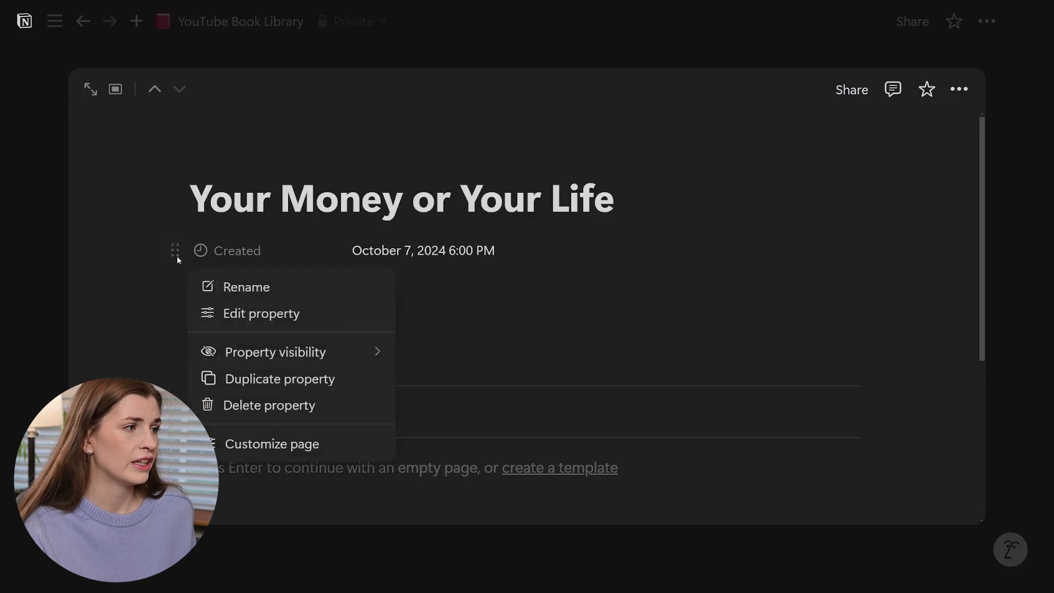
pyautogui.click(236, 405)
pyautogui.click(528, 303)
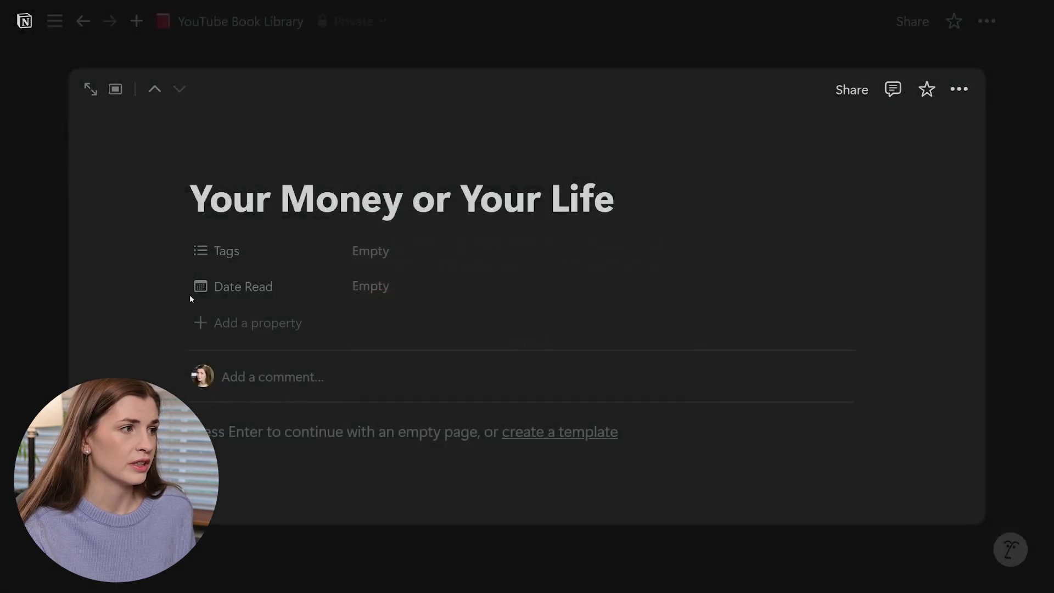
pyautogui.click(178, 251)
pyautogui.click(301, 405)
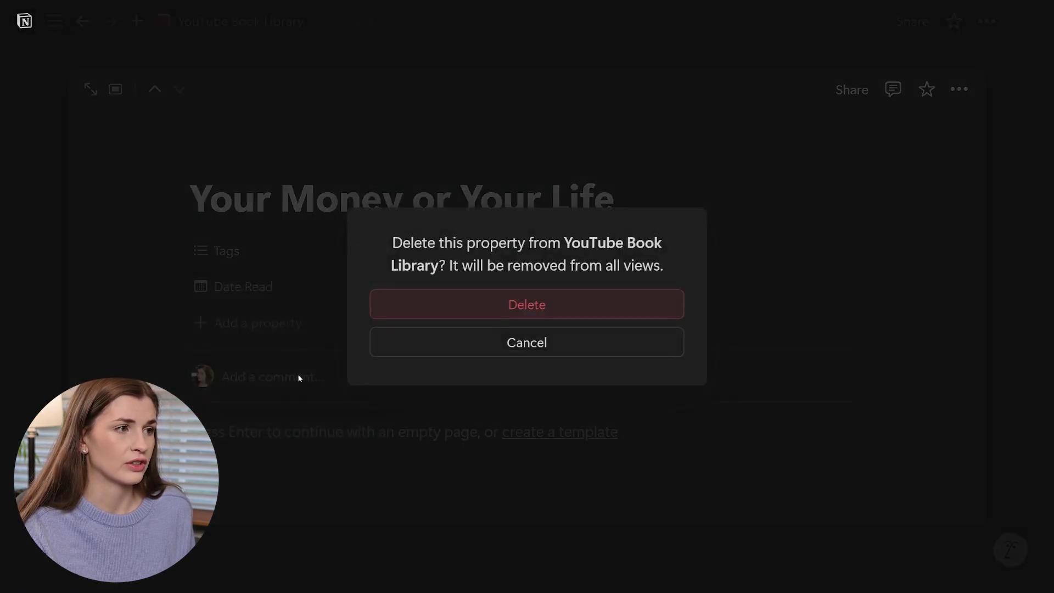
pyautogui.click(475, 306)
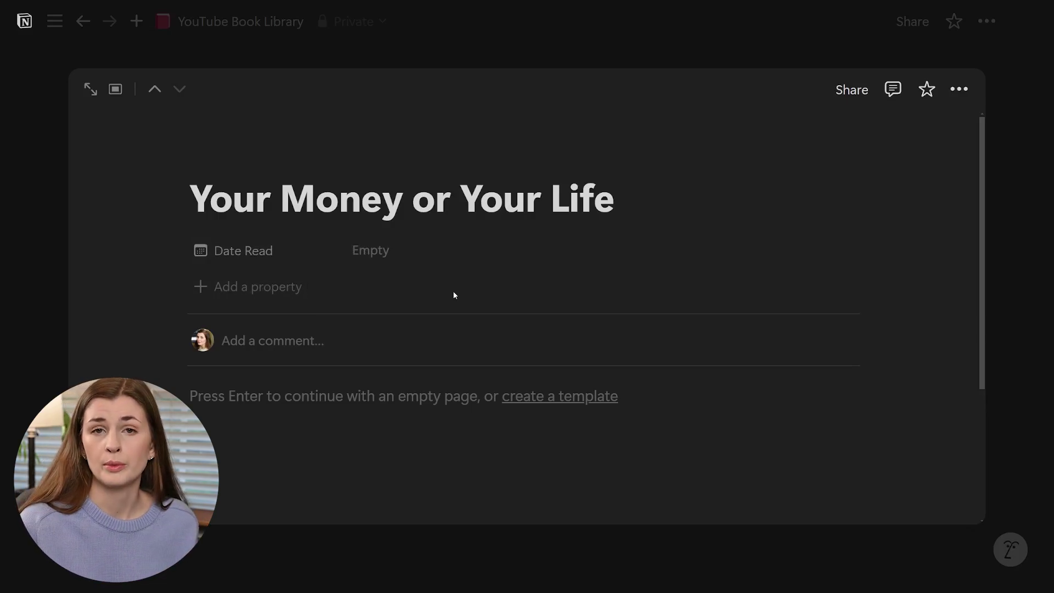
# Add a Multi-select property named "Genre" to the Your Money or Your Life page.
pyautogui.click(270, 296)
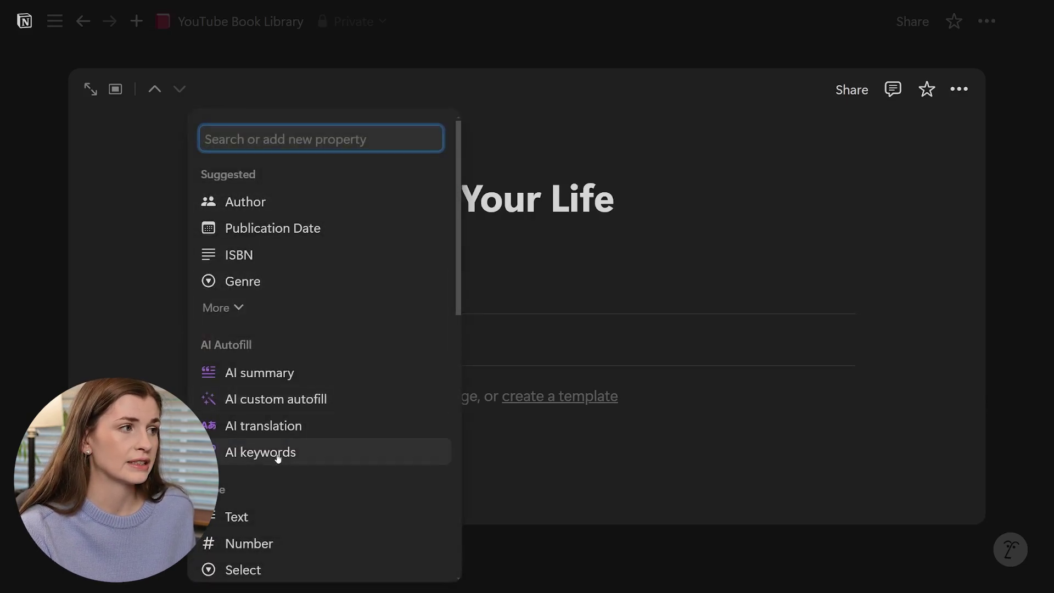
pyautogui.scroll(-5, 277, 457)
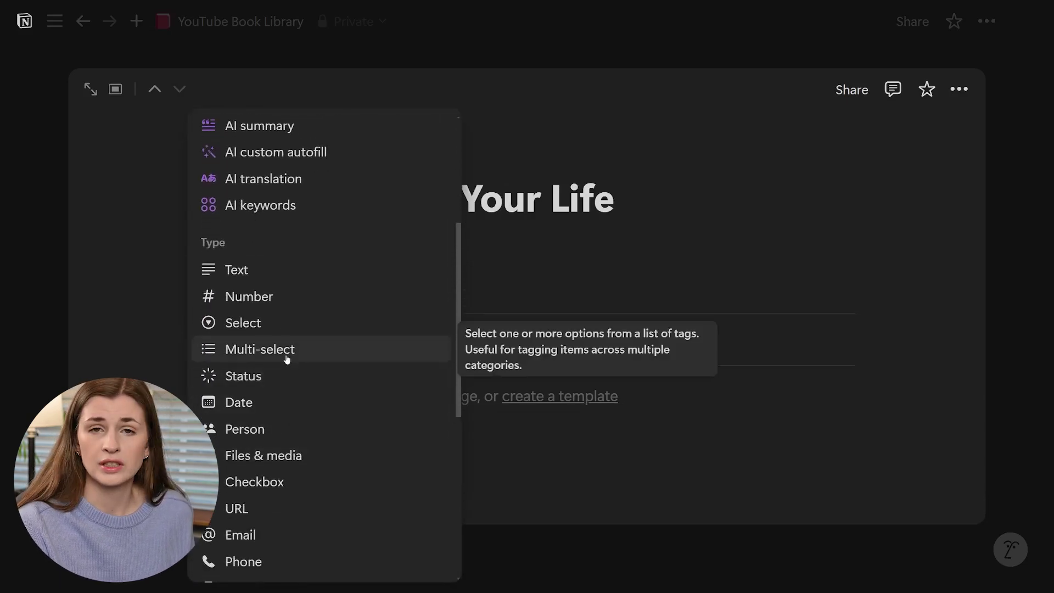
pyautogui.click(287, 359)
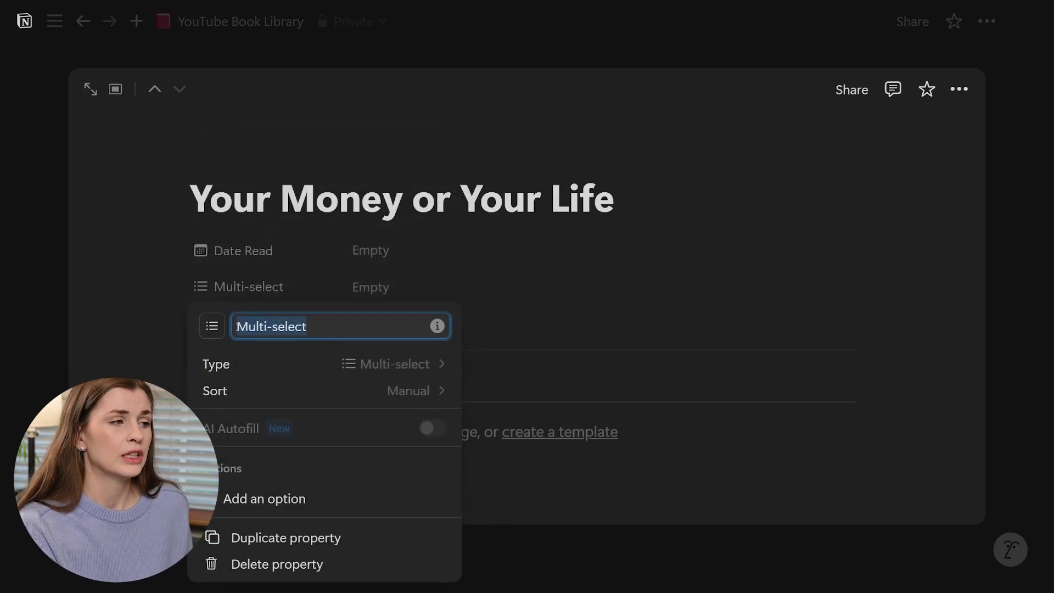
pyautogui.write('Gen')
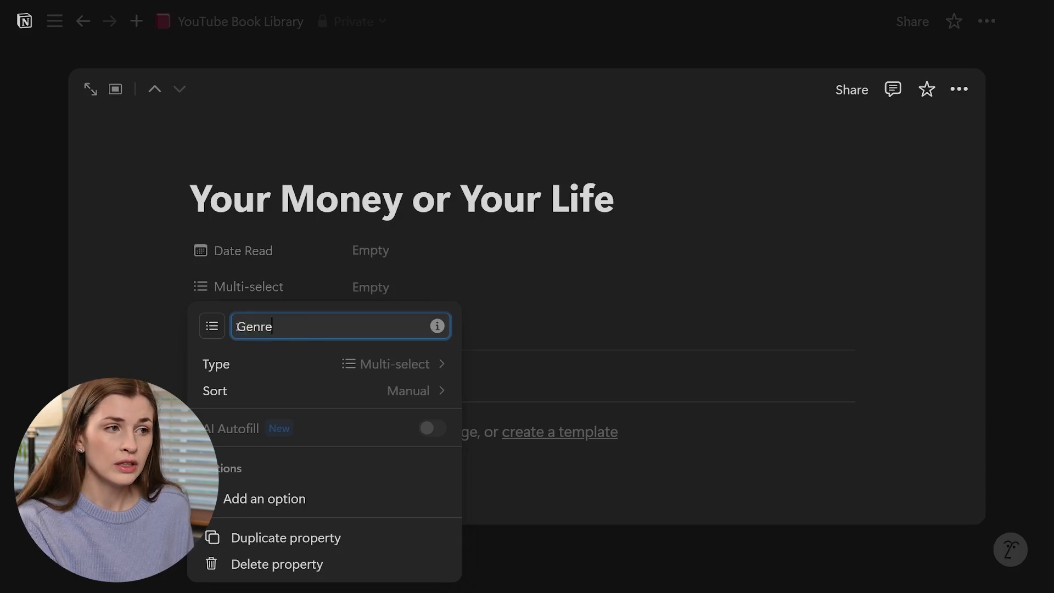
pyautogui.write('re')
pyautogui.press('Return')
# Create the Genre options Business, Finance and Self-Help and assign them to the book.
pyautogui.click(413, 284)
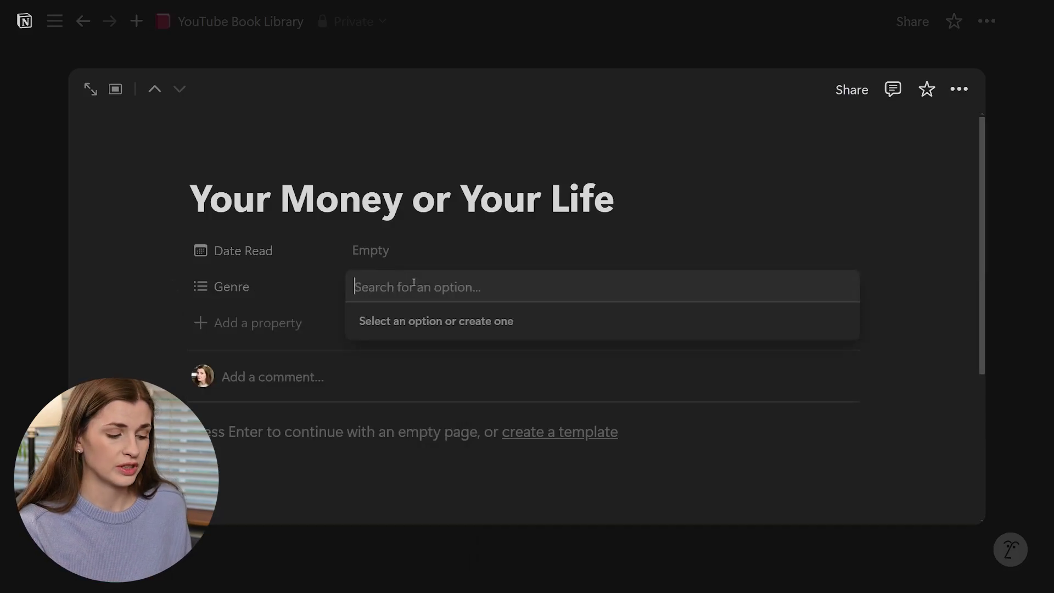
pyautogui.write('Business')
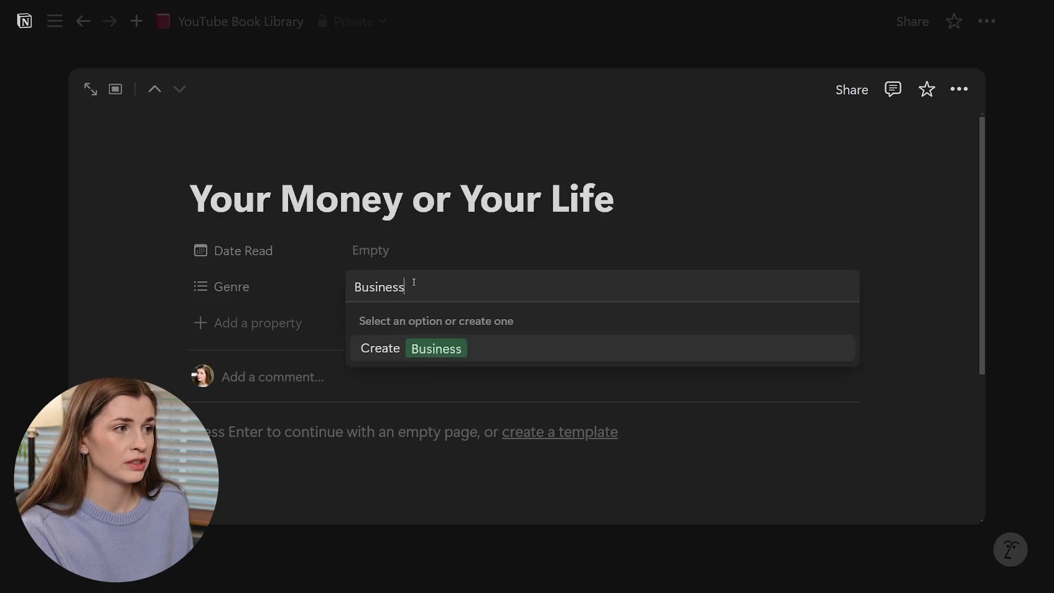
pyautogui.press('Return')
pyautogui.write('Finance')
pyautogui.press('Return')
pyautogui.write('Self-Help')
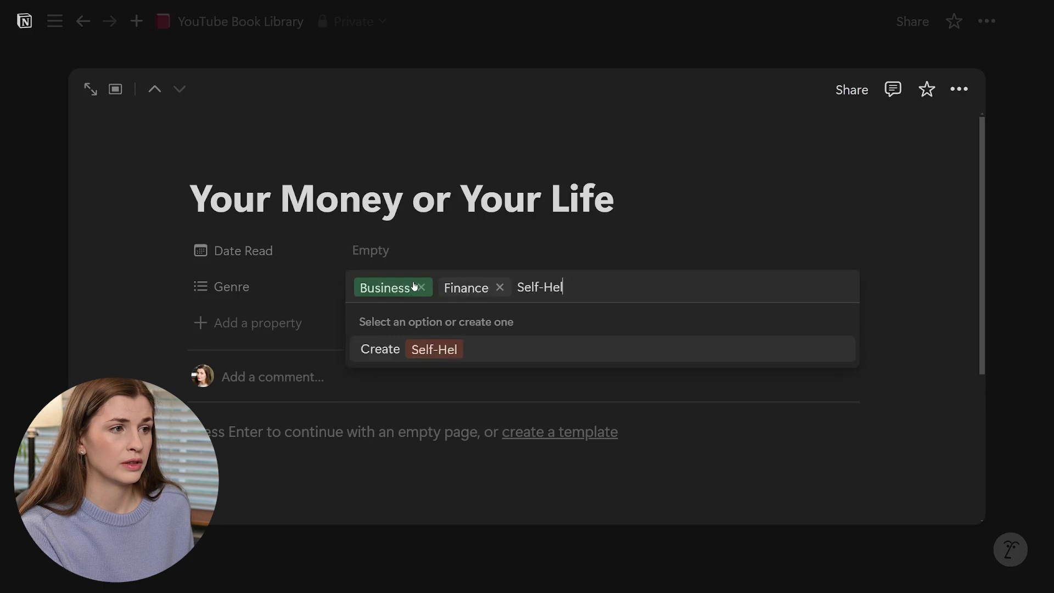
pyautogui.press('Return')
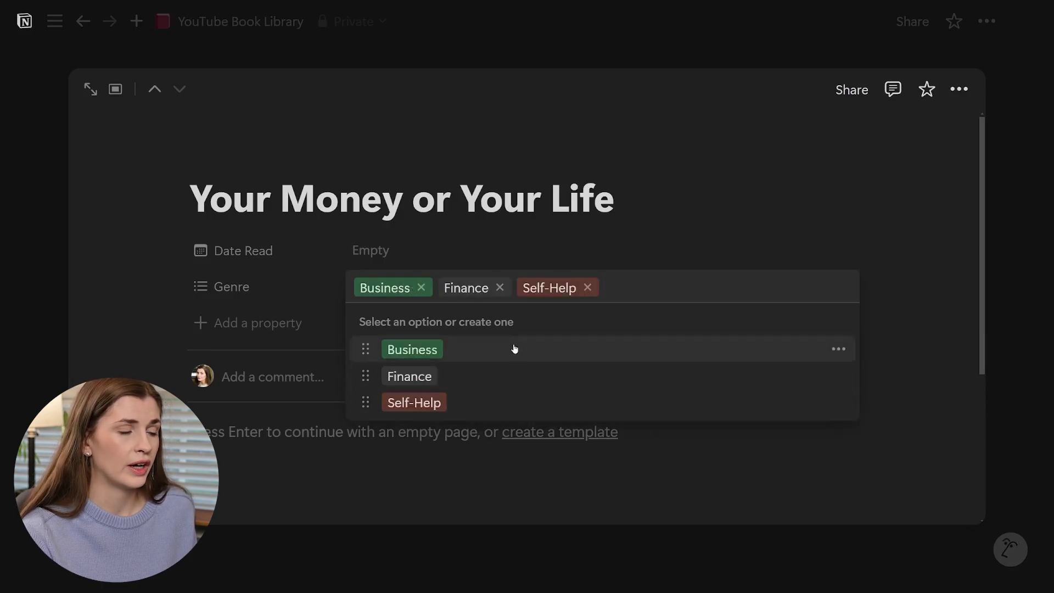
pyautogui.click(652, 248)
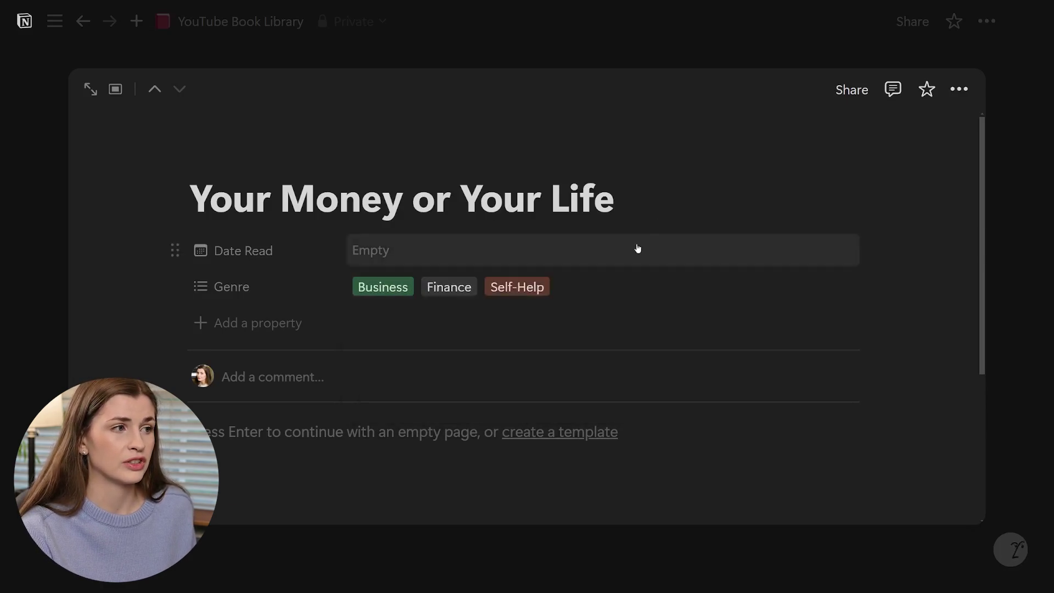
# Remove the Self-Help and Finance tags from the book's Genre, keeping only Business.
pyautogui.click(620, 297)
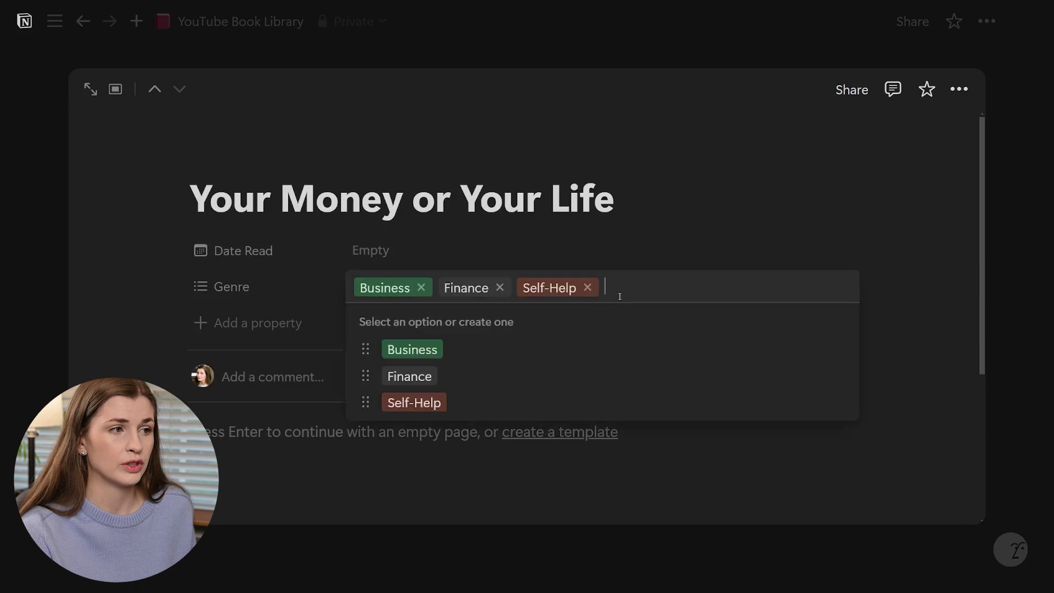
pyautogui.click(588, 288)
pyautogui.click(500, 288)
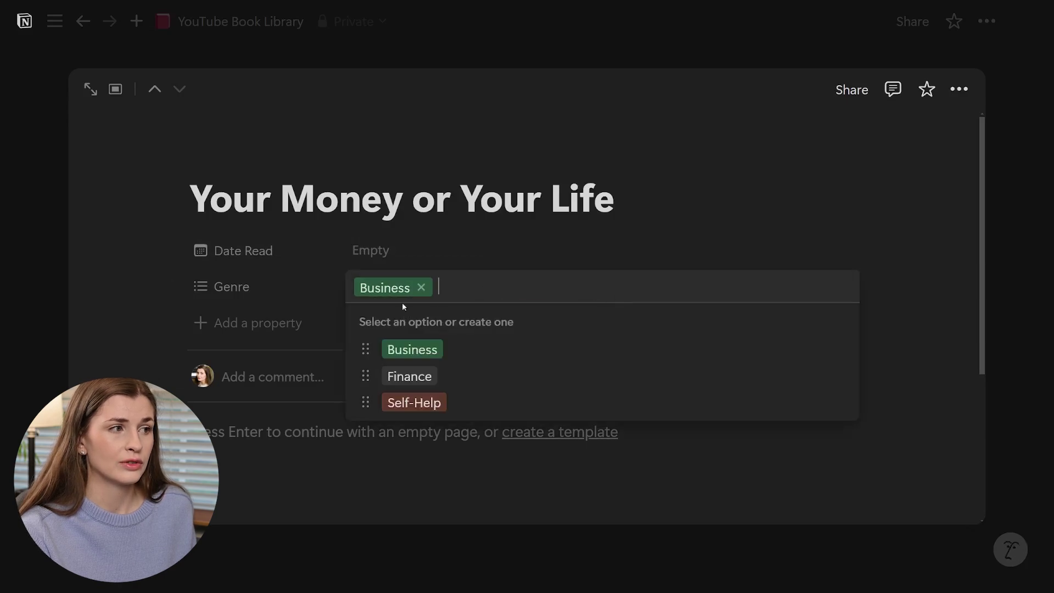
pyautogui.click(423, 376)
pyautogui.click(500, 288)
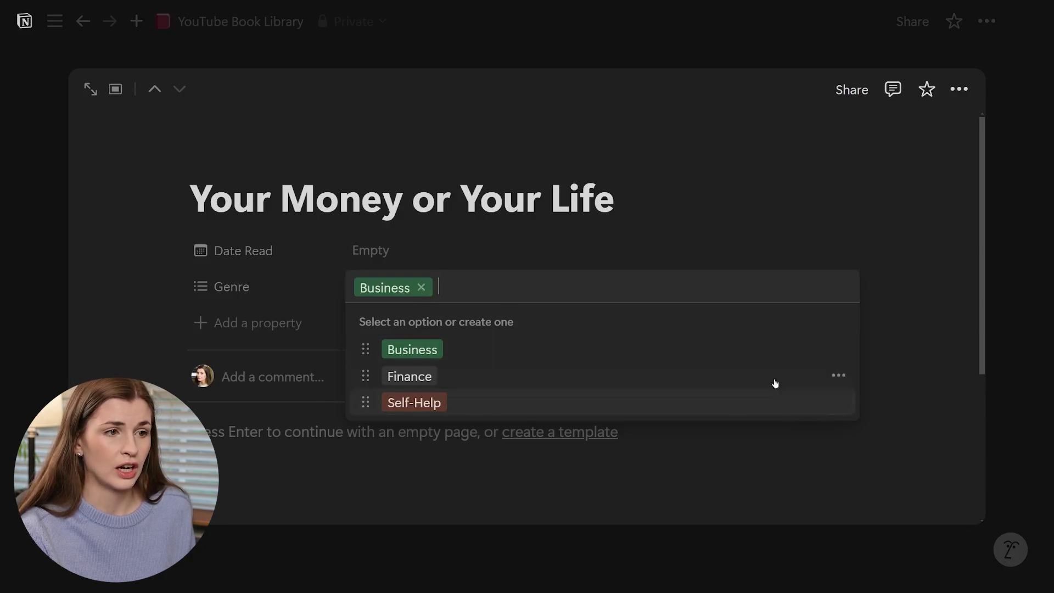
# Set the colour of the Finance genre option to Green.
pyautogui.click(838, 382)
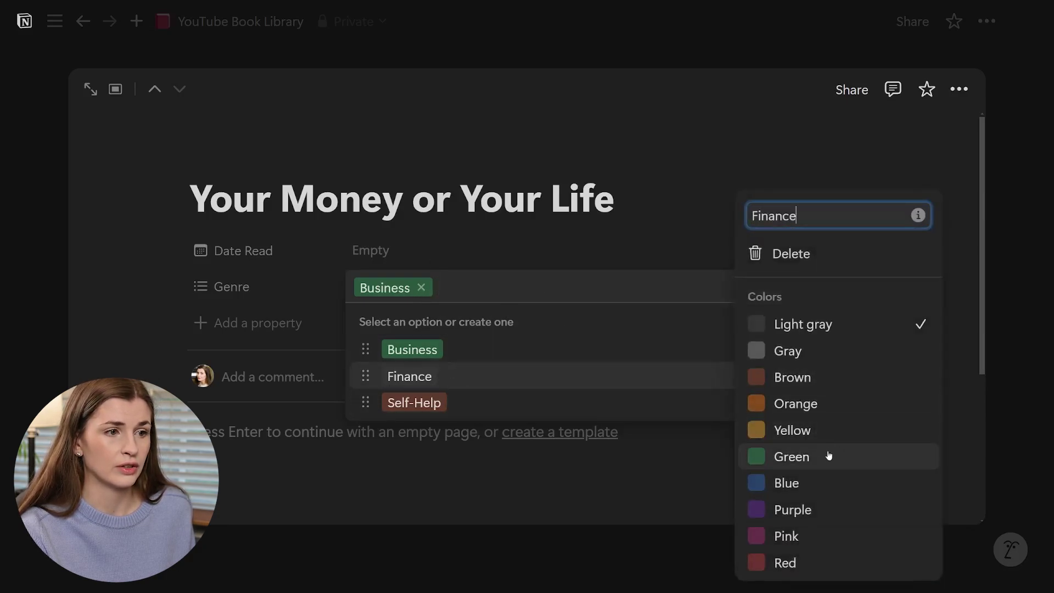
pyautogui.click(828, 456)
pyautogui.click(770, 356)
pyautogui.click(839, 349)
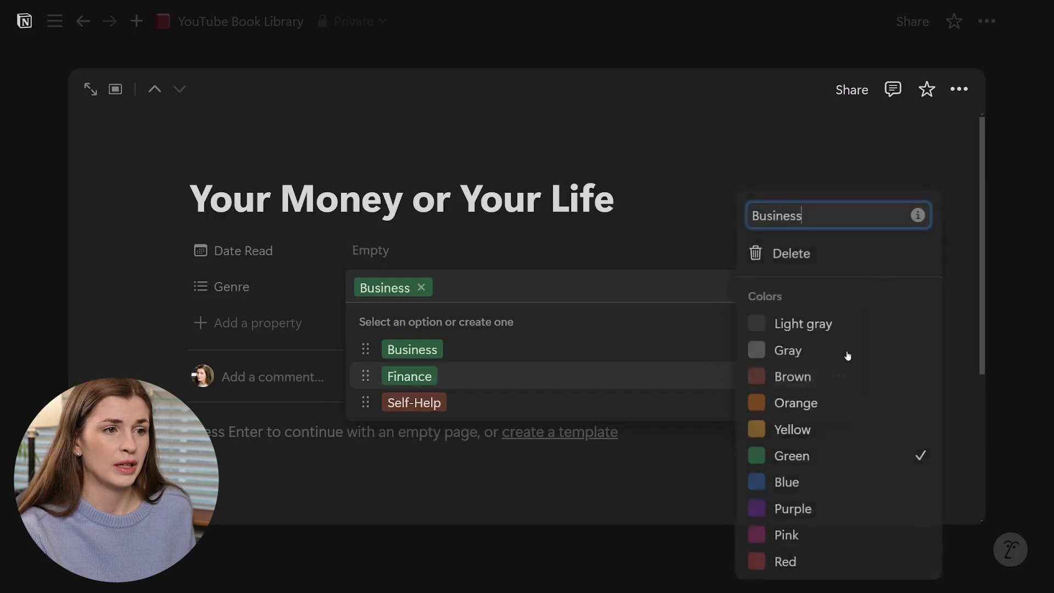
pyautogui.click(616, 376)
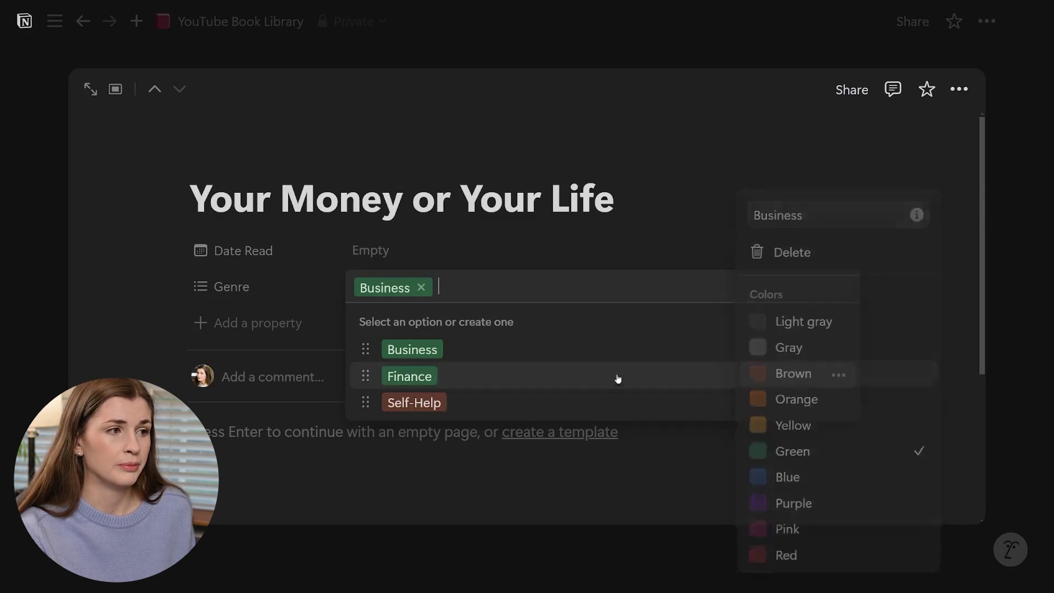
# Set the Business genre option's colour to Brown and change the colour of the Self-Help option.
pyautogui.click(838, 349)
pyautogui.click(760, 373)
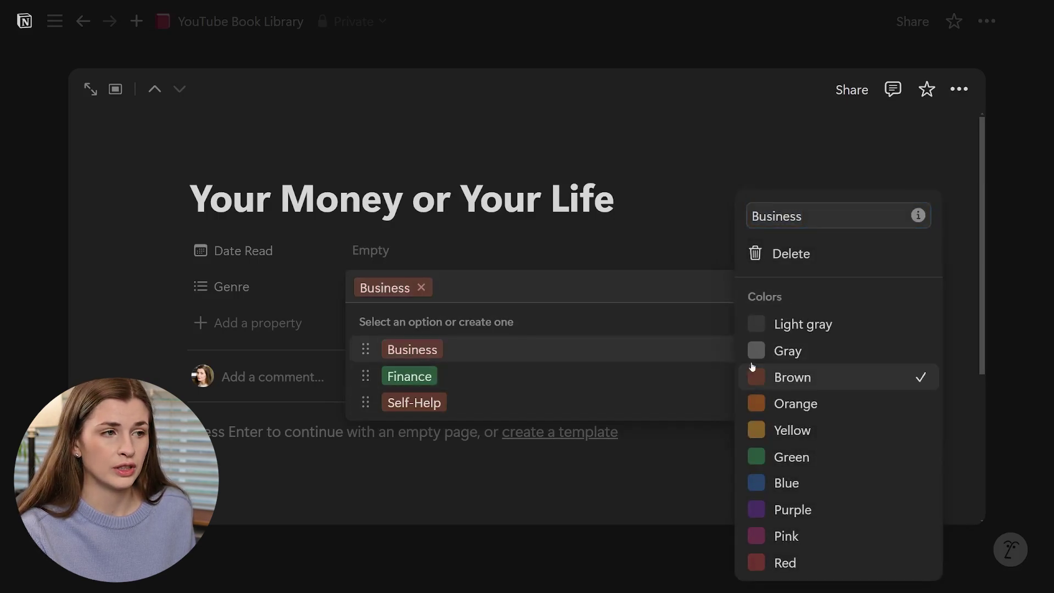
pyautogui.click(684, 406)
pyautogui.click(838, 403)
pyautogui.click(809, 545)
pyautogui.click(480, 229)
pyautogui.click(479, 230)
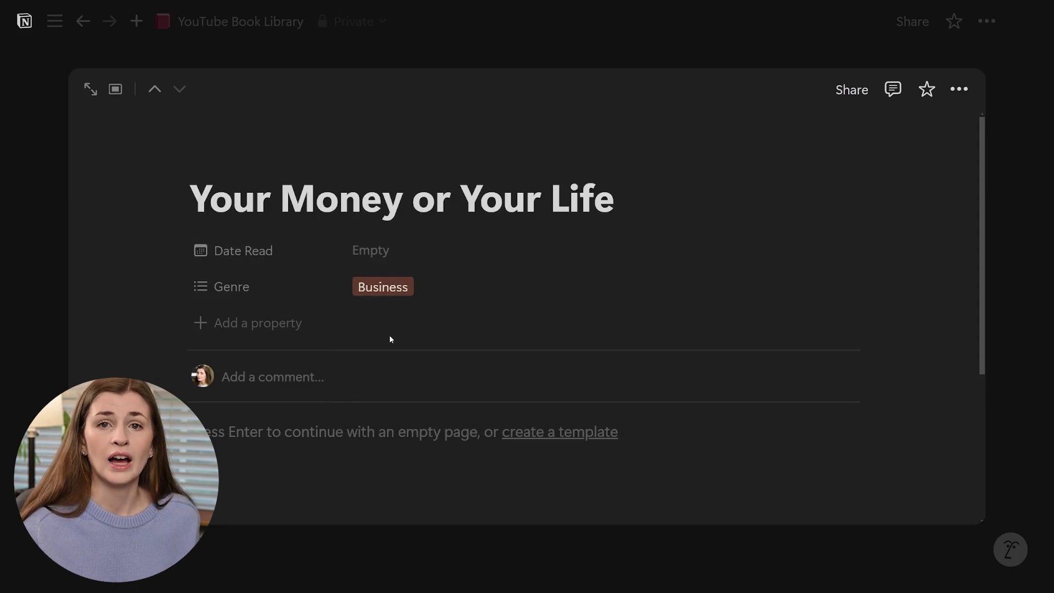
# Add a Text property named "Subtitle" to the book page.
pyautogui.click(264, 323)
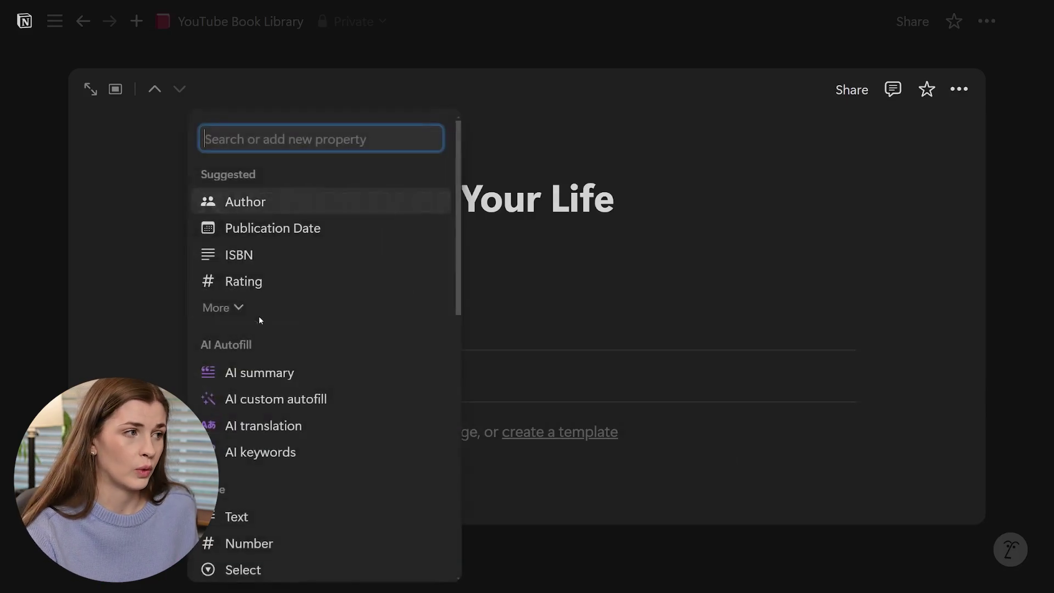
pyautogui.scroll(-5, 309, 354)
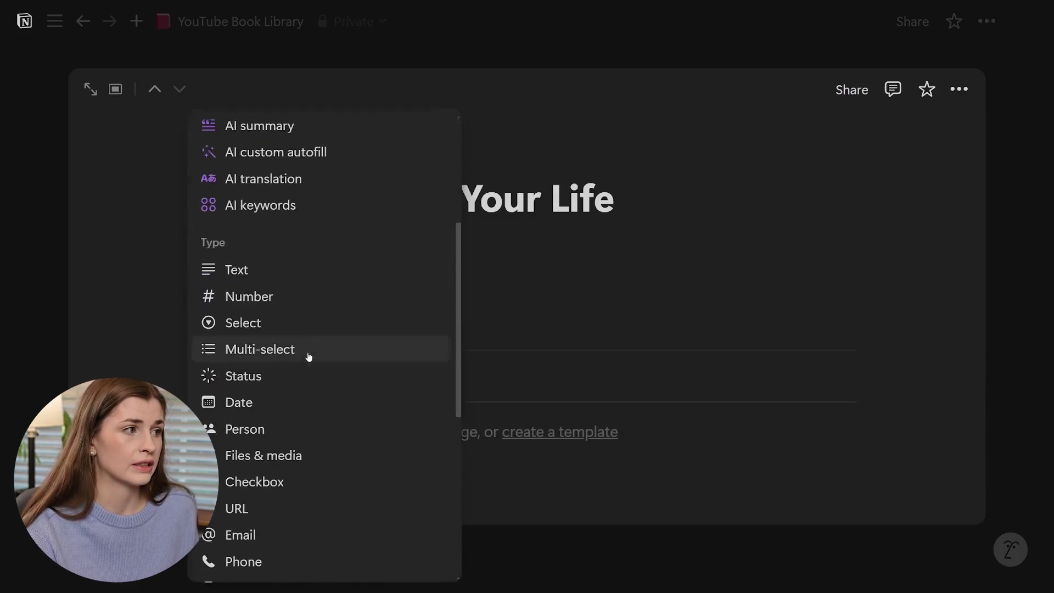
pyautogui.click(252, 271)
pyautogui.write('S')
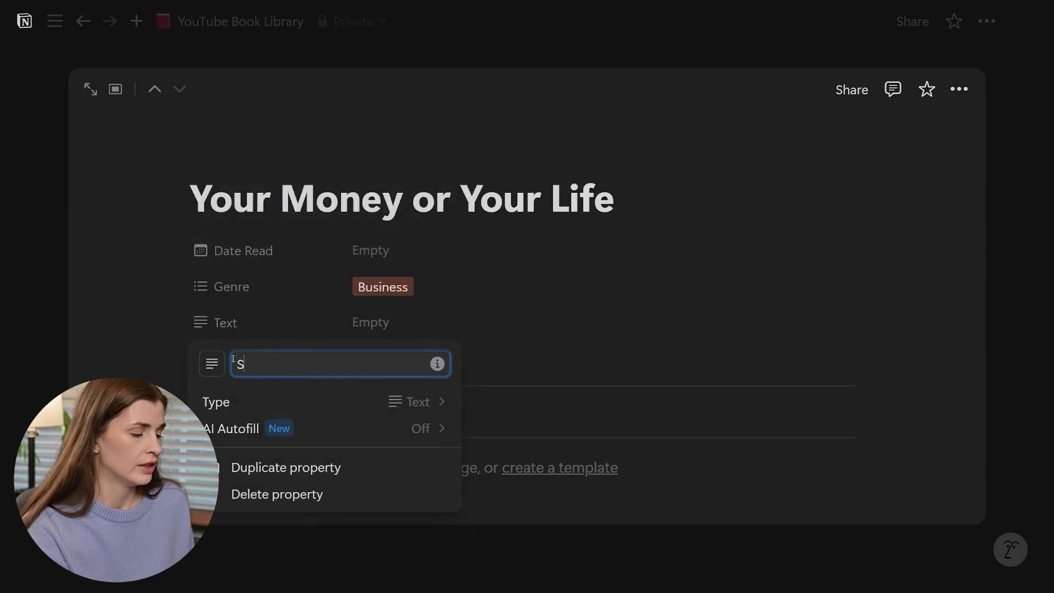
pyautogui.write('ubtitle')
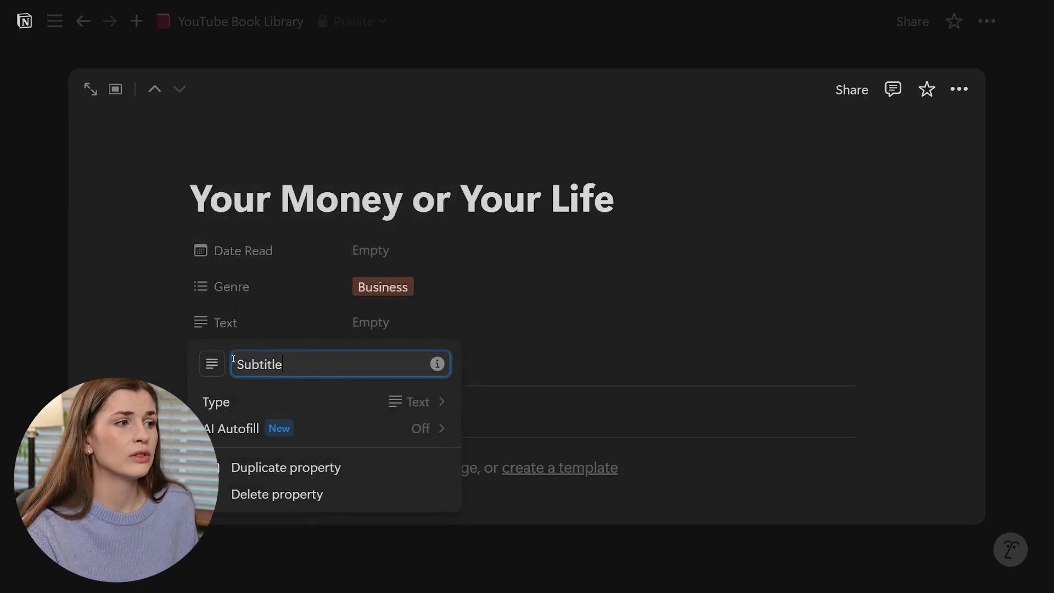
pyautogui.press('Return')
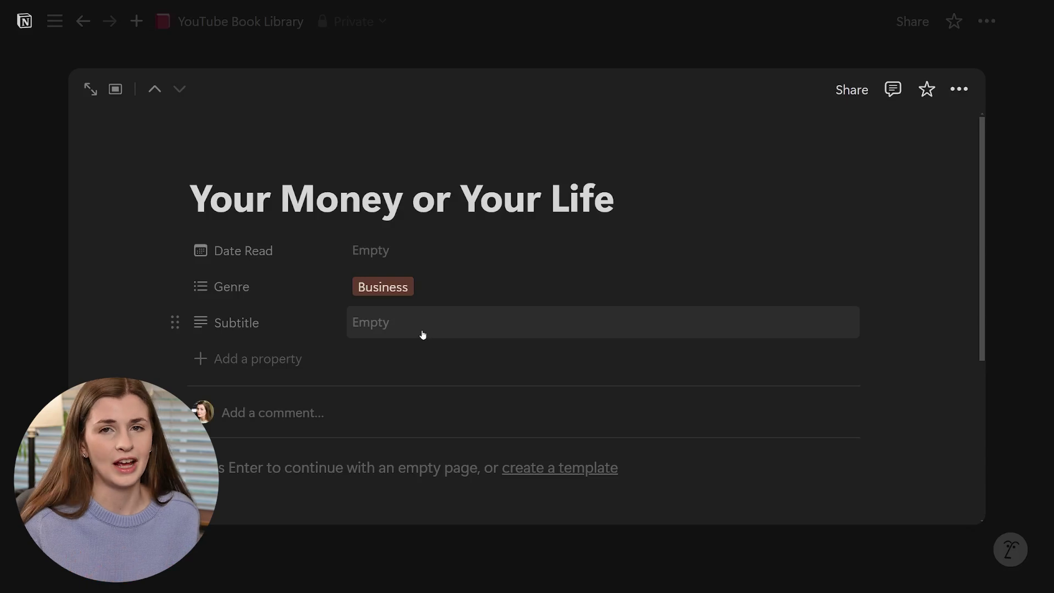
# Add a Select property named "Status" to the book page.
pyautogui.click(279, 363)
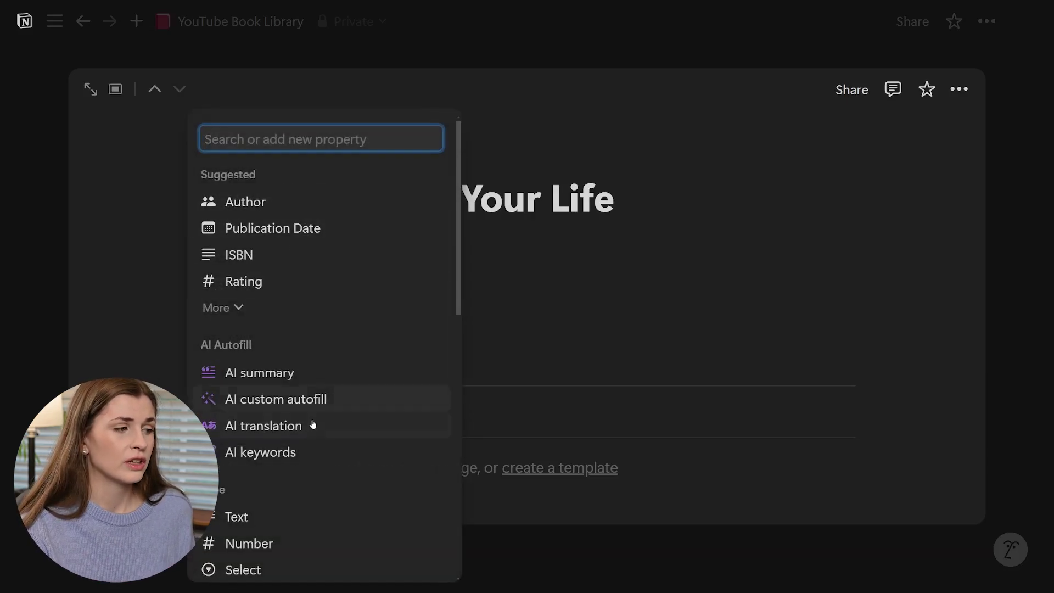
pyautogui.scroll(-4, 313, 427)
pyautogui.scroll(-1, 314, 428)
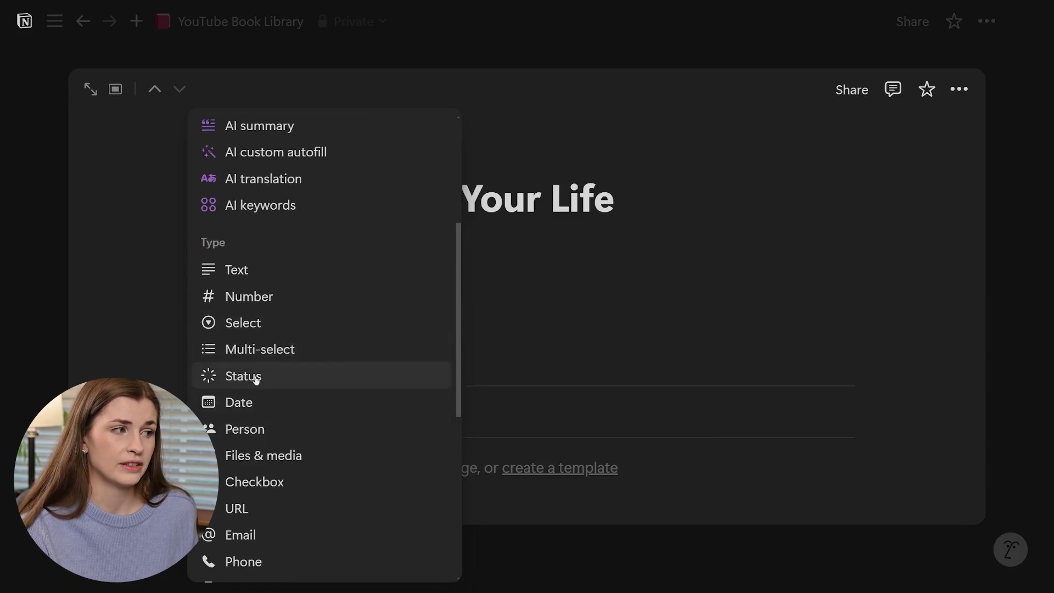
pyautogui.click(273, 324)
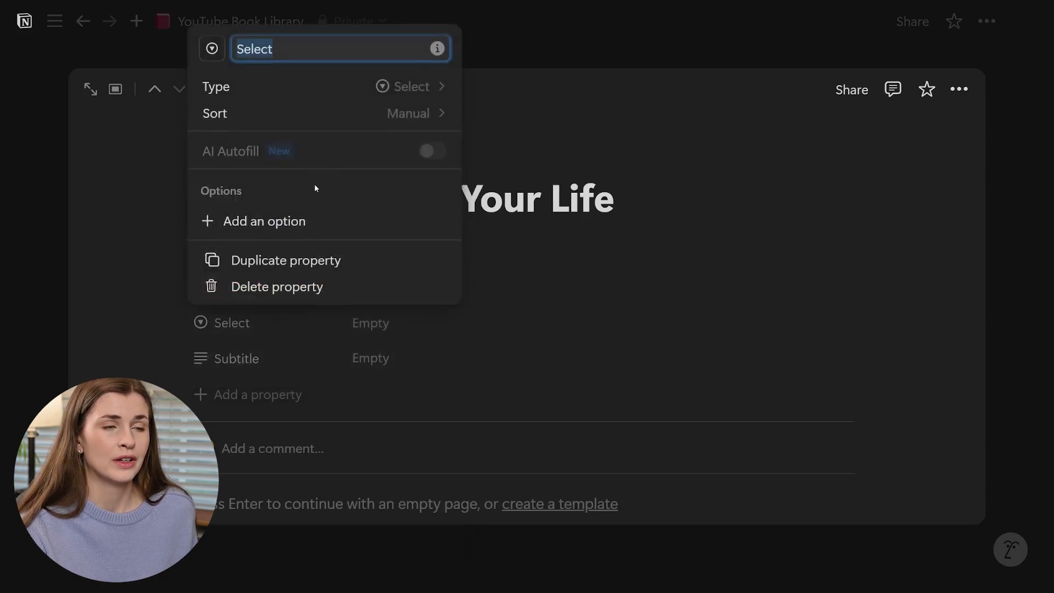
pyautogui.click(294, 51)
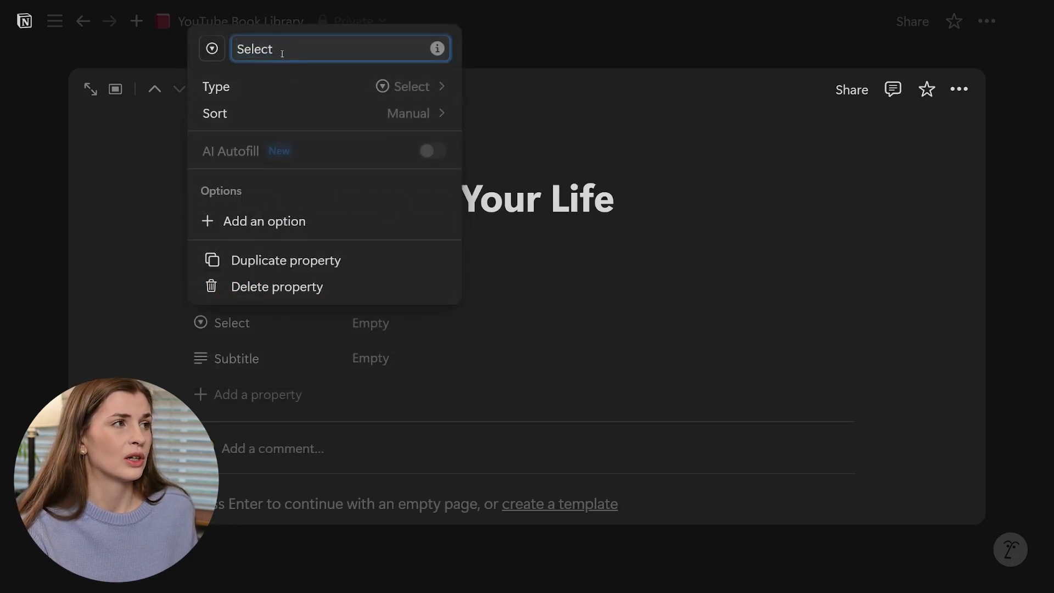
pyautogui.moveTo(273, 49); pyautogui.dragTo(226, 48)
pyautogui.write('Status')
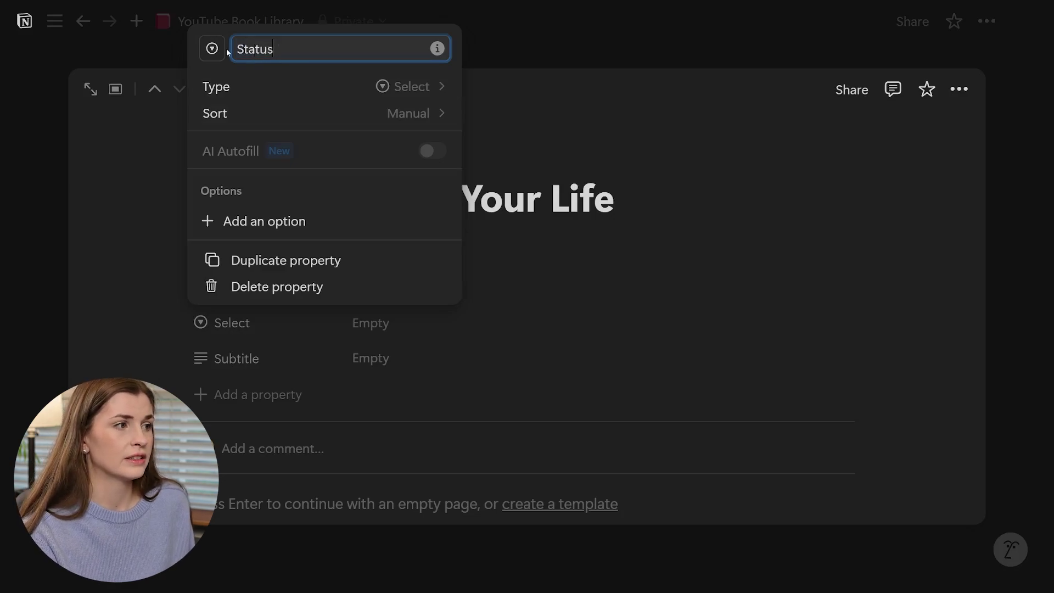
pyautogui.click(646, 237)
# Create the Status options To Read, Complete and To Buy, leaving To Buy selected for the book.
pyautogui.click(400, 325)
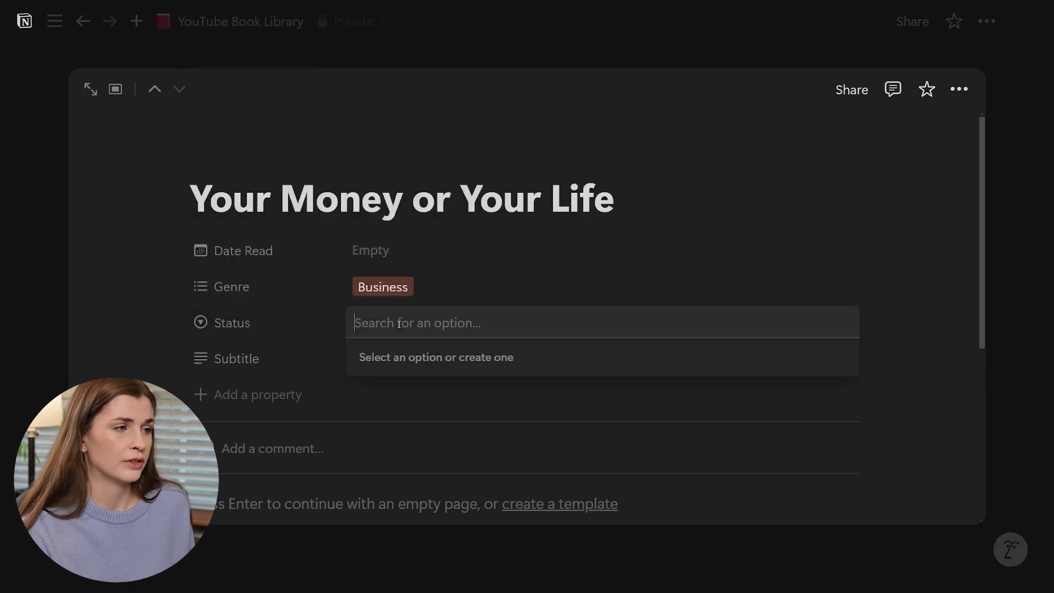
pyautogui.write('To Read')
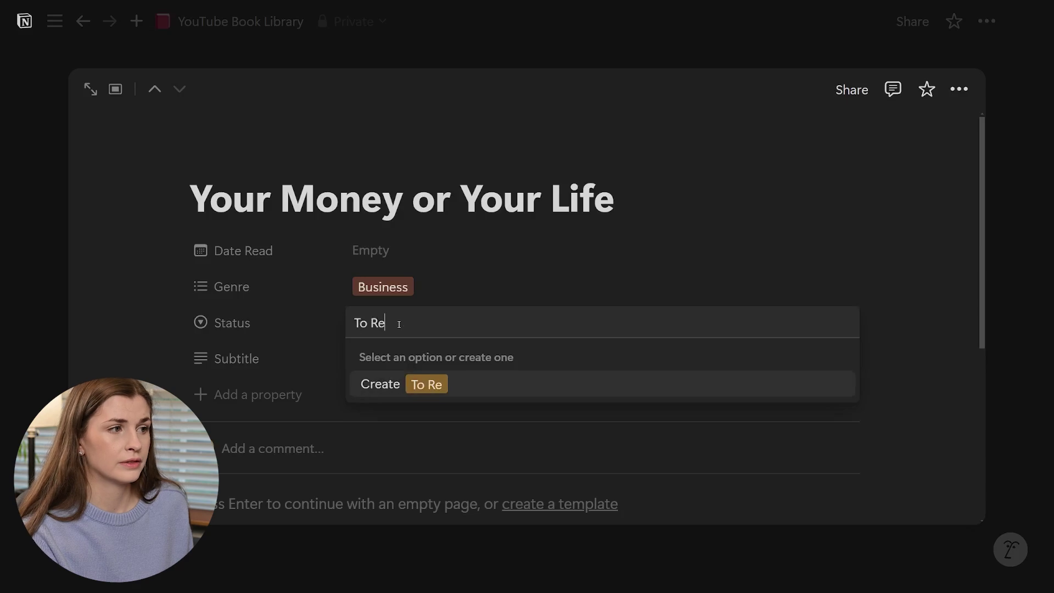
pyautogui.press('Return')
pyautogui.click(434, 324)
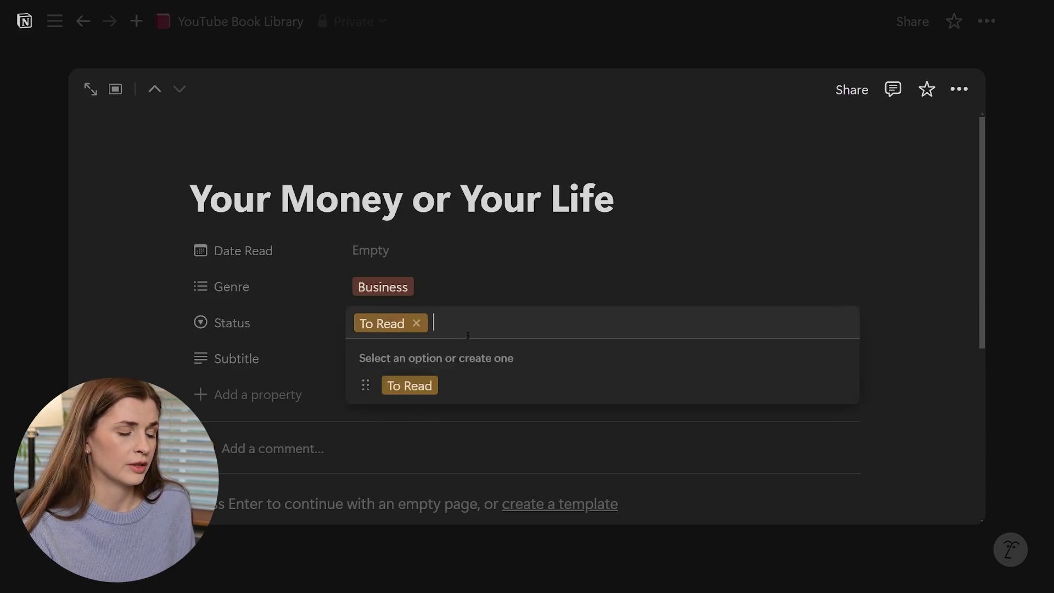
pyautogui.write('Complete')
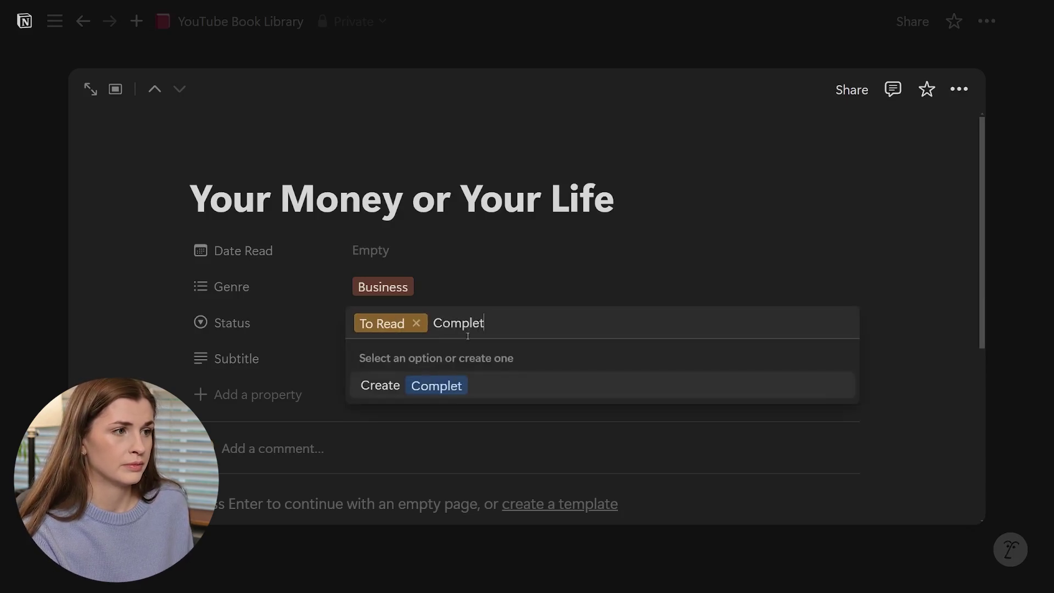
pyautogui.press('Return')
pyautogui.click(448, 325)
pyautogui.write('To Buy')
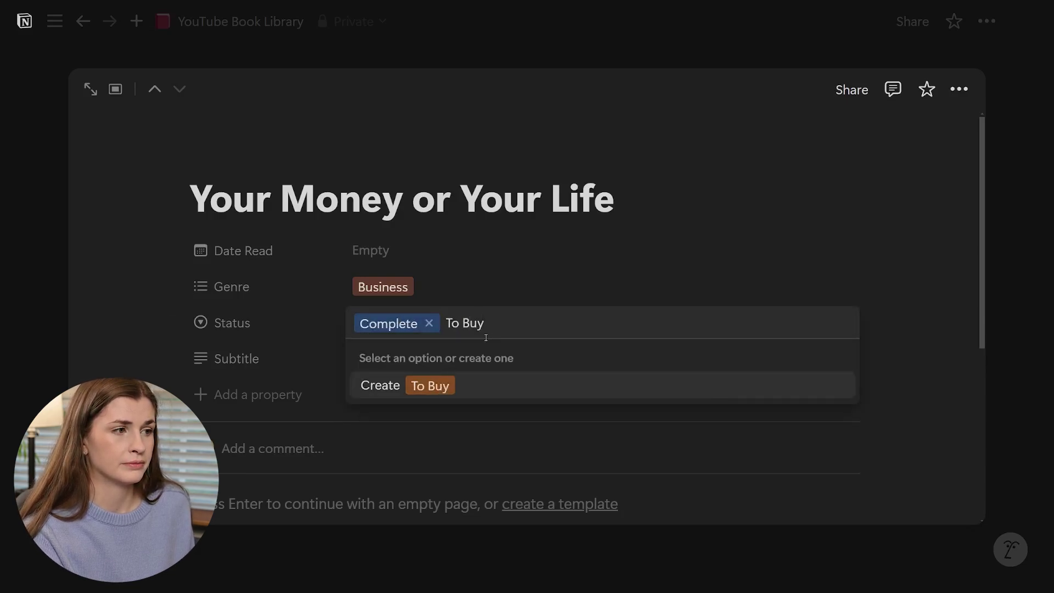
pyautogui.press('Return')
# Reorder the Status options so that To Buy comes first, above To Read and Complete.
pyautogui.click(414, 326)
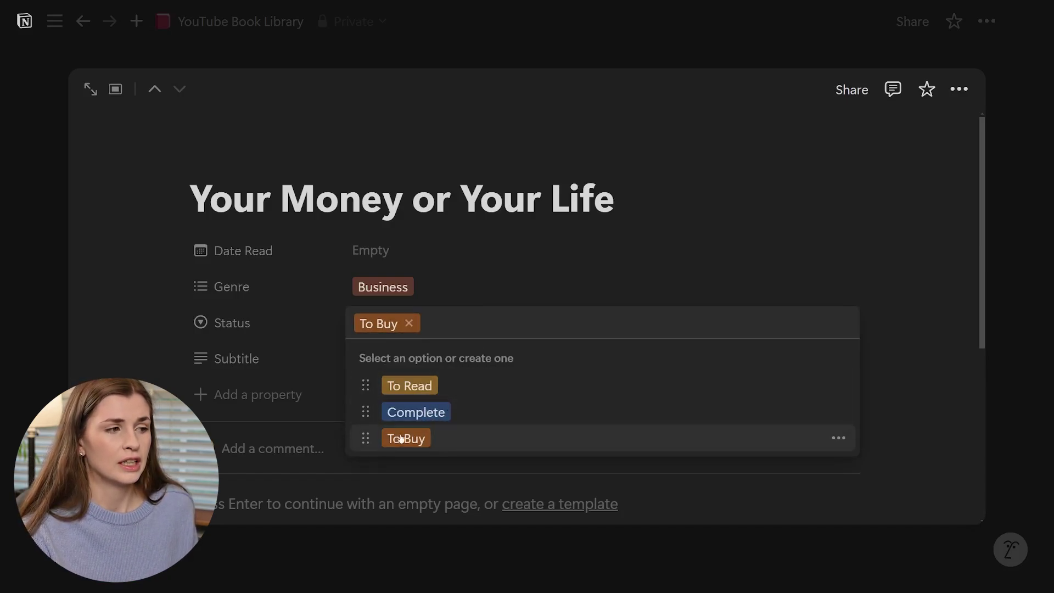
pyautogui.moveTo(366, 437); pyautogui.dragTo(367, 386)
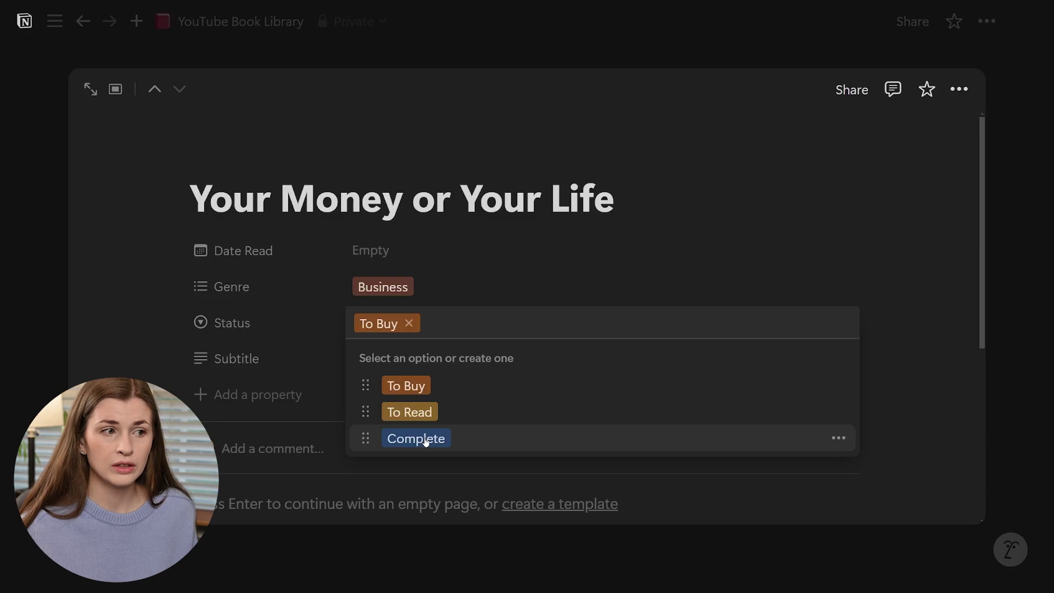
pyautogui.click(476, 272)
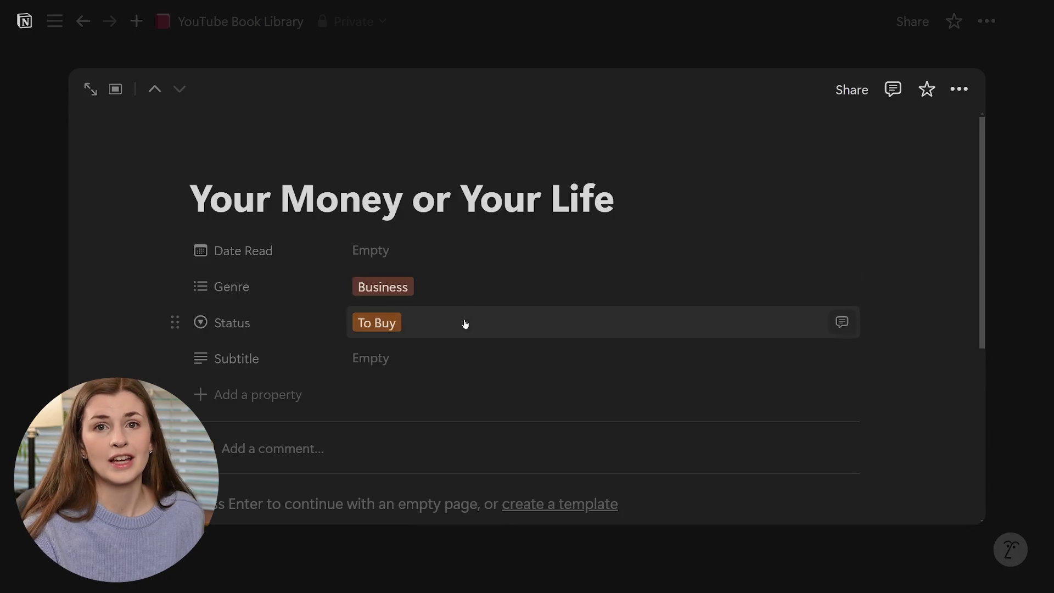
# Add a Text property named "Author" to the book page, leaving its value blank.
pyautogui.click(280, 407)
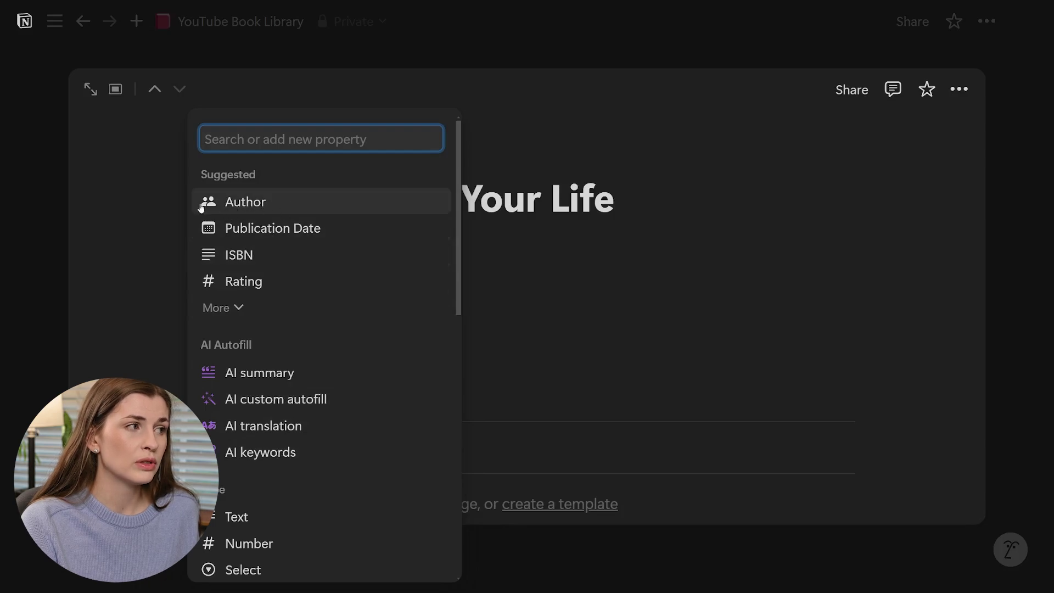
pyautogui.scroll(-4, 291, 344)
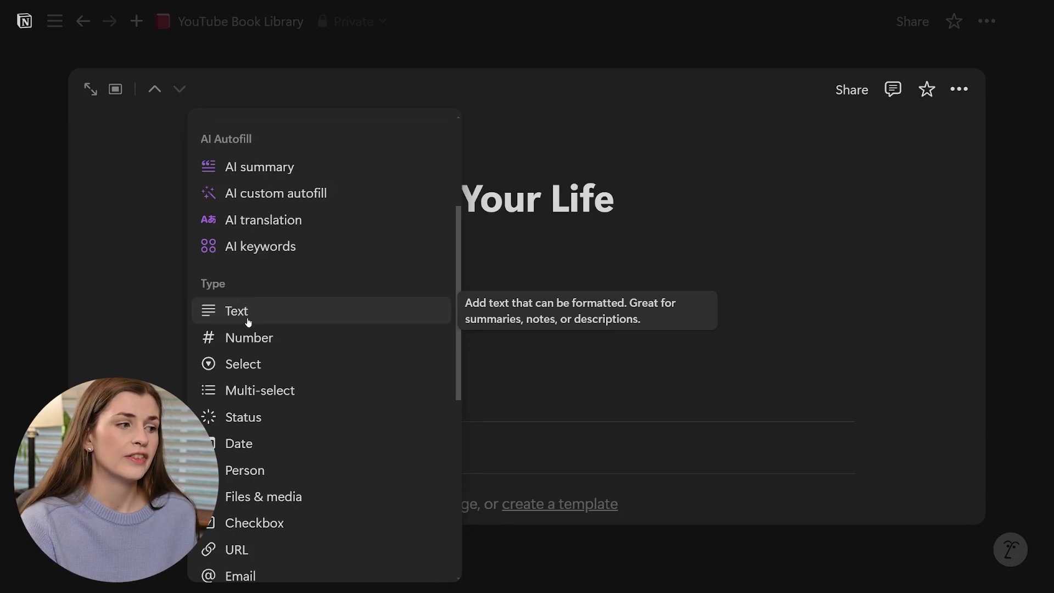
pyautogui.scroll(-5, 248, 322)
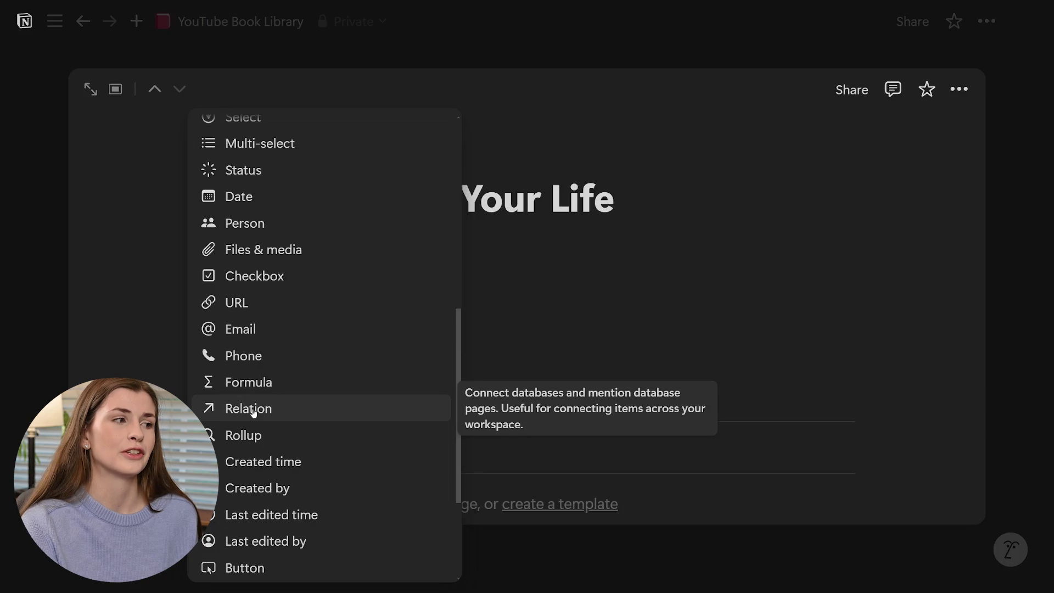
pyautogui.scroll(5, 252, 412)
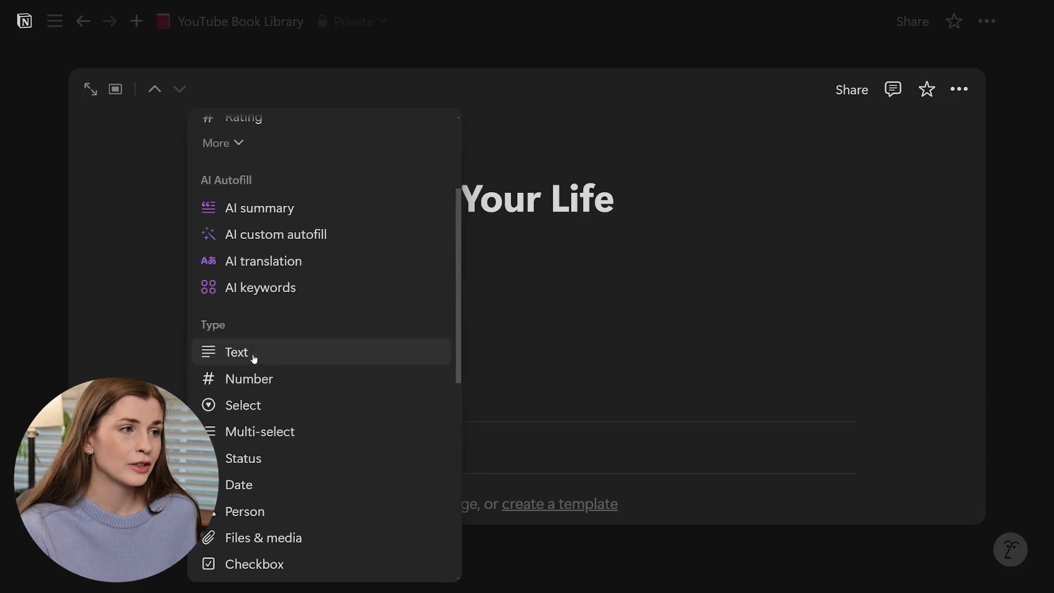
pyautogui.click(252, 357)
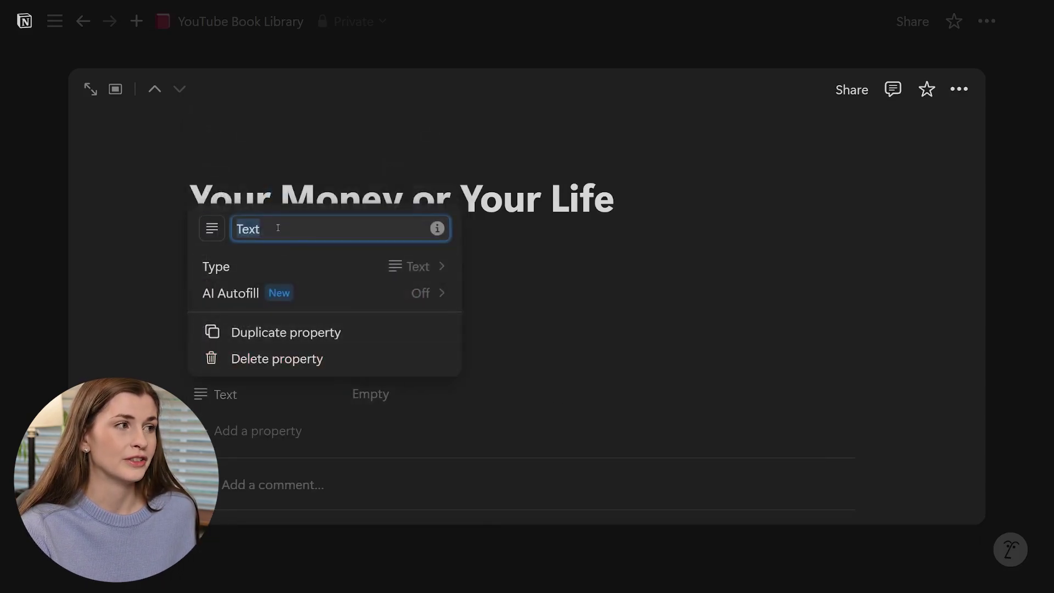
pyautogui.write('Author')
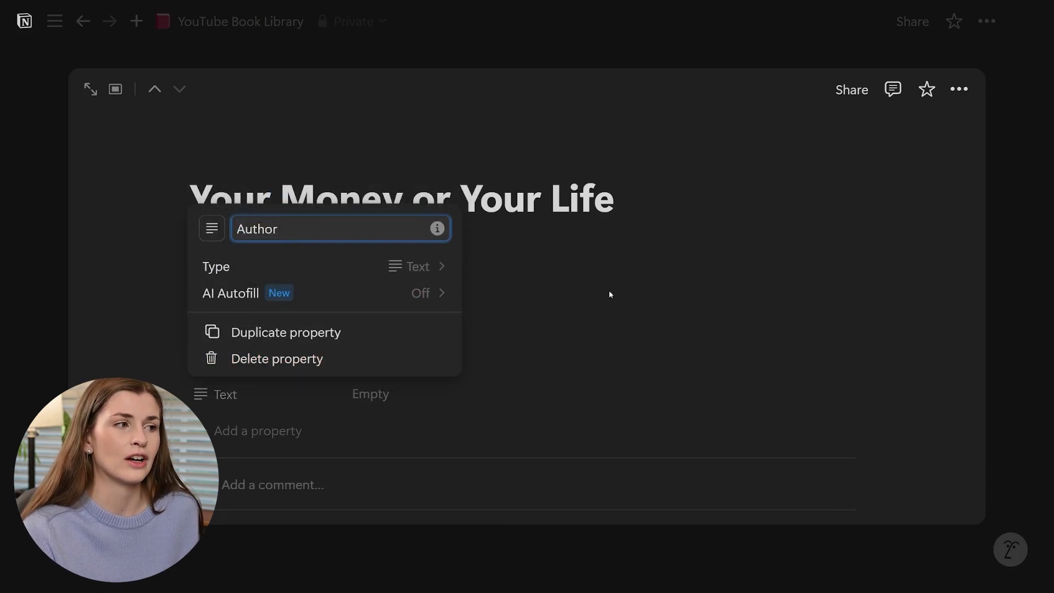
pyautogui.click(609, 294)
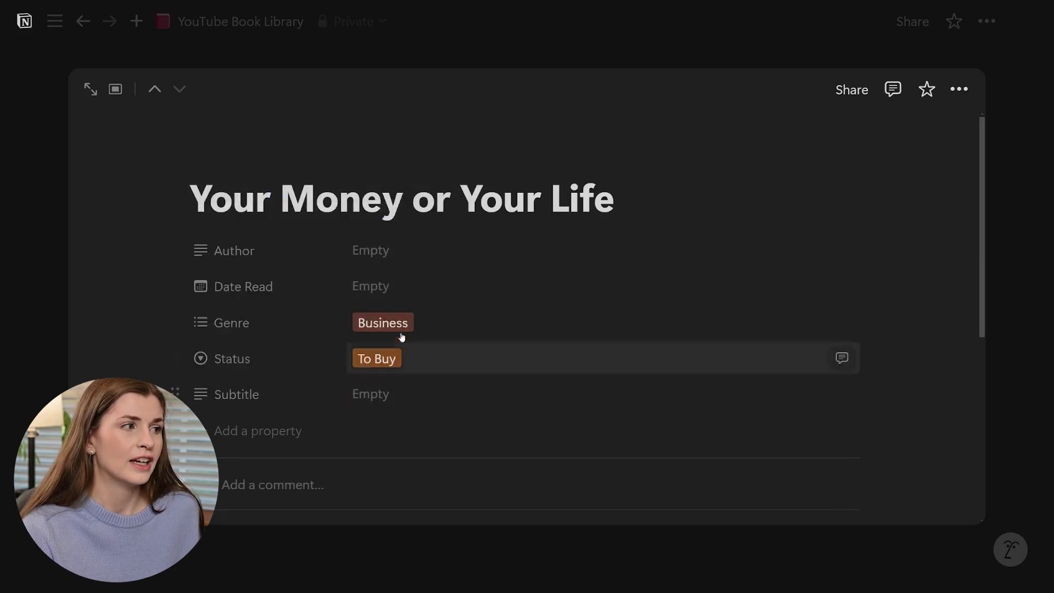
pyautogui.click(387, 252)
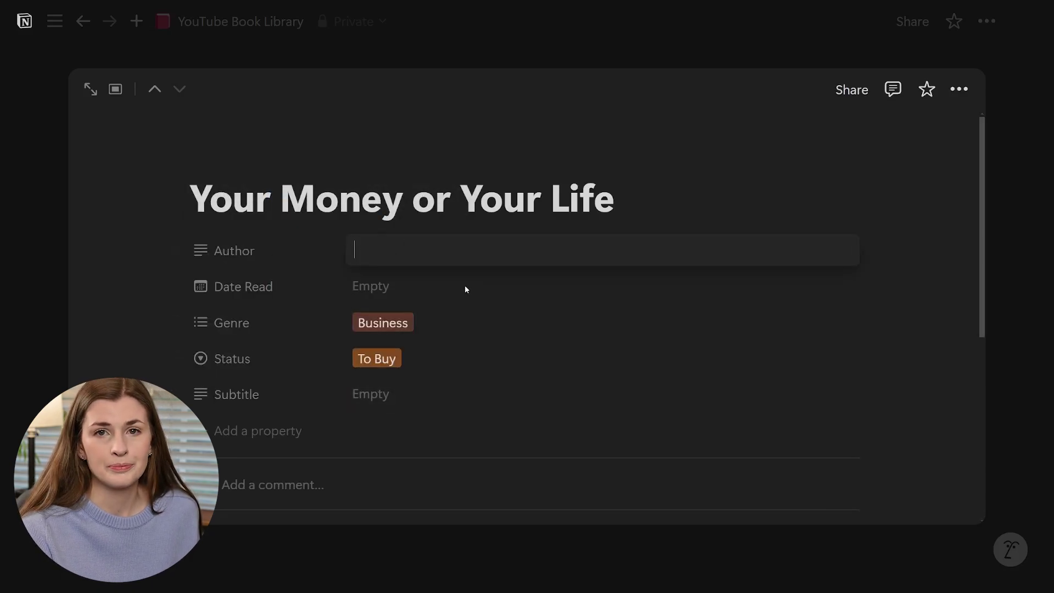
pyautogui.press('Escape')
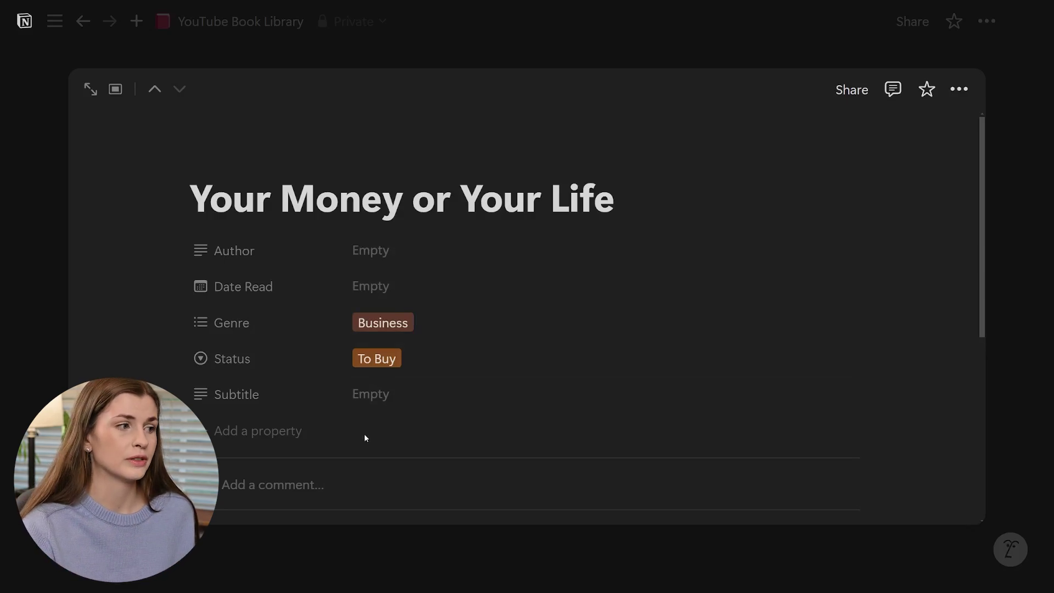
# Add a Files & media property named "Book Cover" to the book page.
pyautogui.click(269, 433)
pyautogui.scroll(-3, 286, 439)
pyautogui.scroll(-3, 298, 447)
pyautogui.click(291, 371)
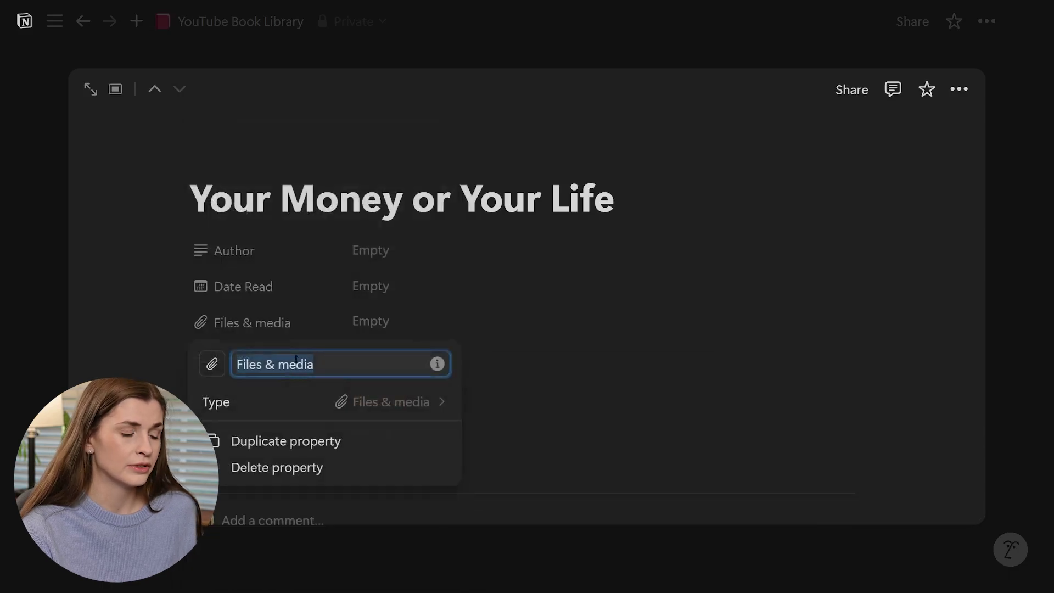
pyautogui.write('Book Cover')
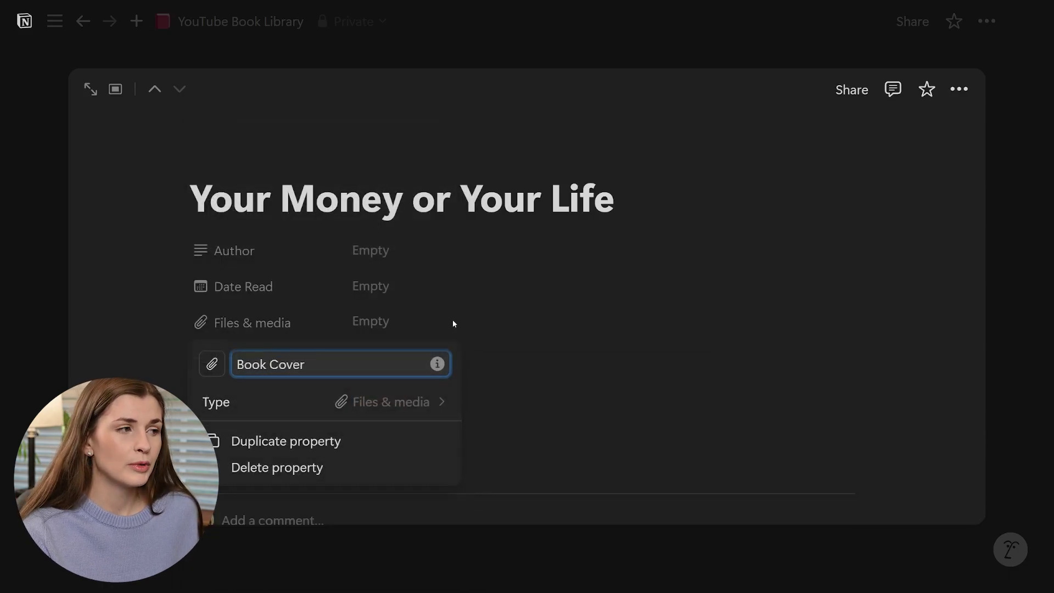
pyautogui.press('Return')
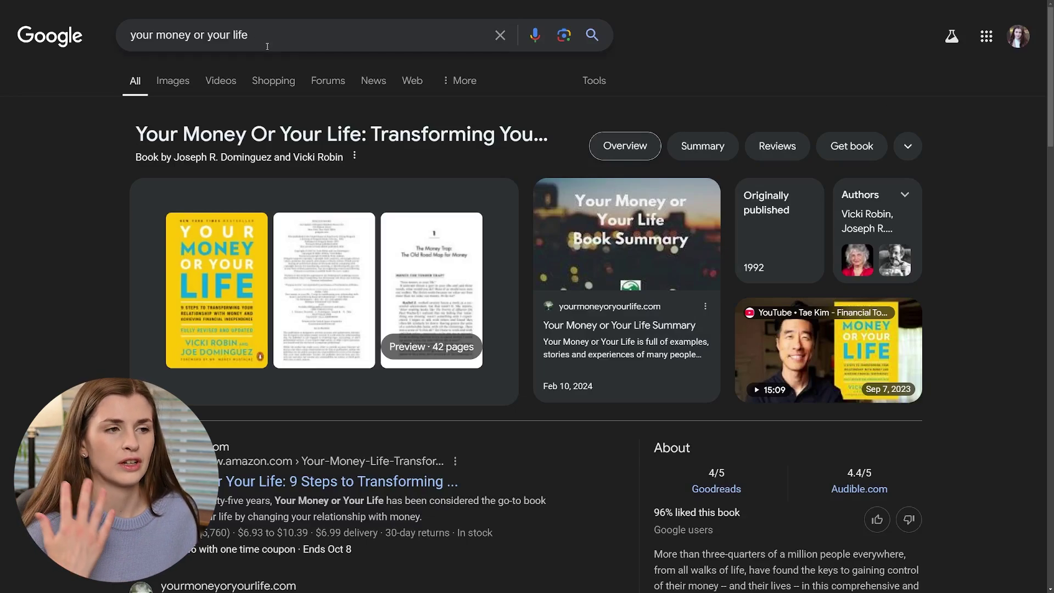
# In the browser, find the yellow Amazon cover among Google's image results and save it to Downloads as "Your Money or Your Life".
pyautogui.click(173, 81)
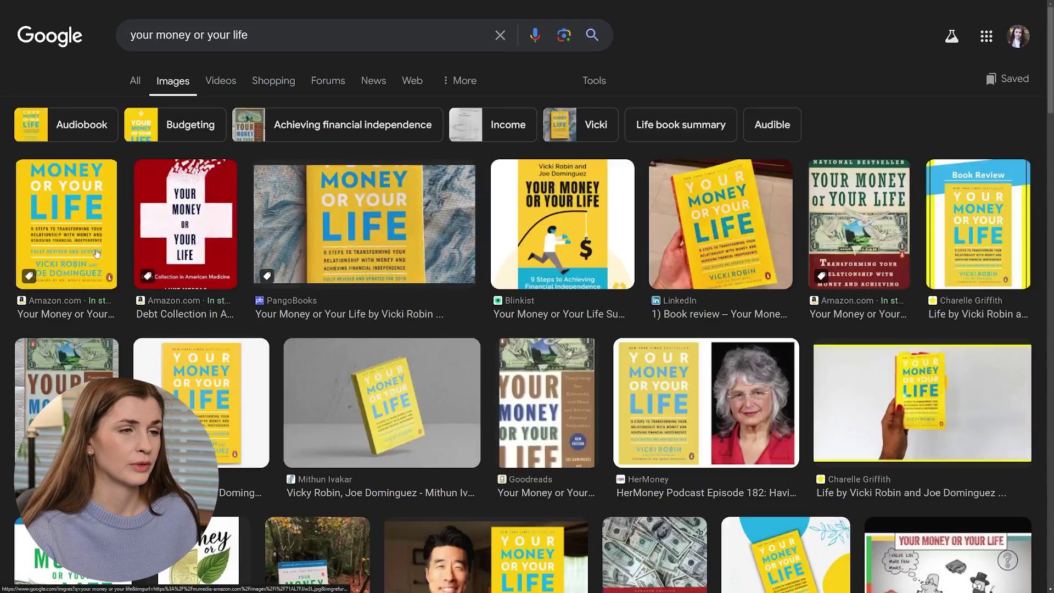
pyautogui.click(97, 253)
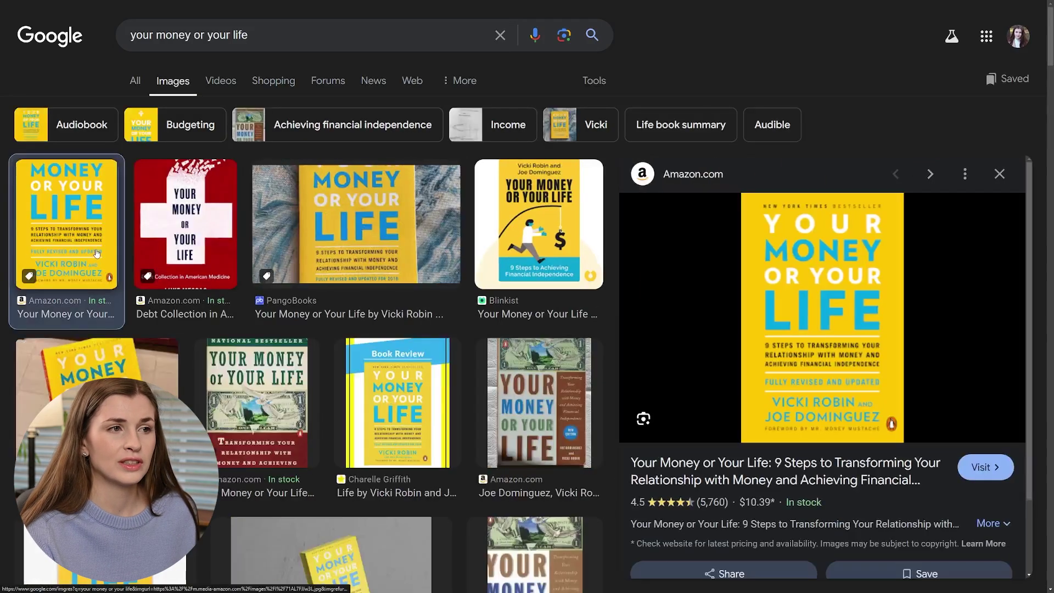
pyautogui.rightClick(830, 312)
pyautogui.click(884, 428)
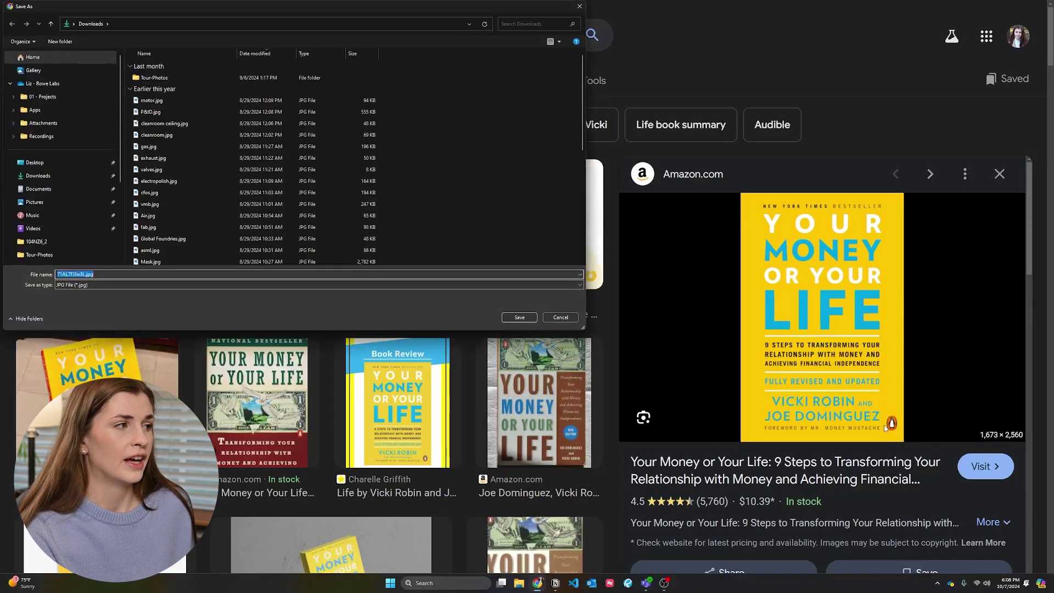
pyautogui.write('Your Money or Your Lif')
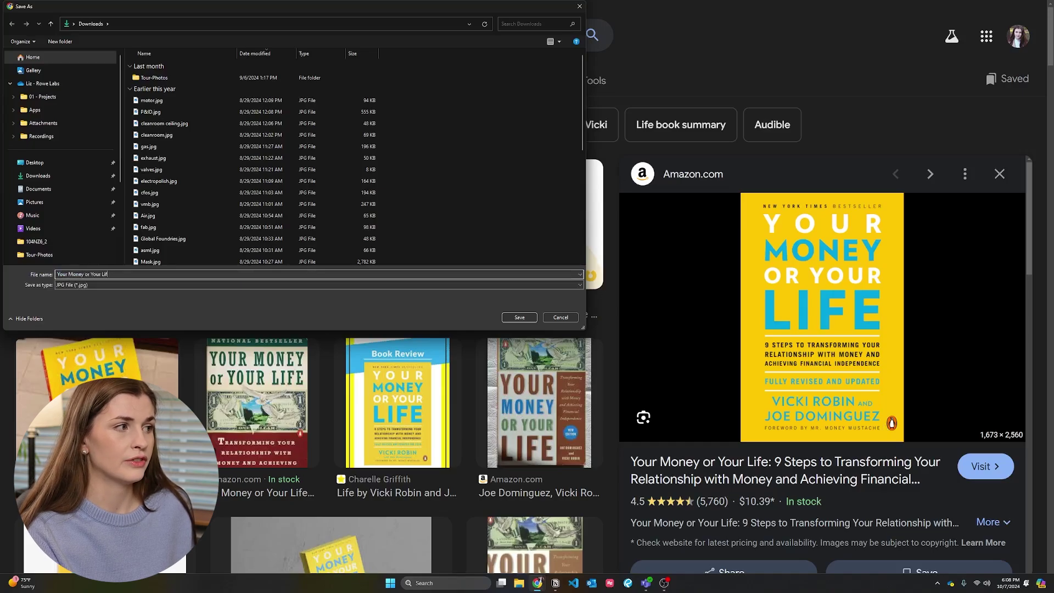
pyautogui.press('Return')
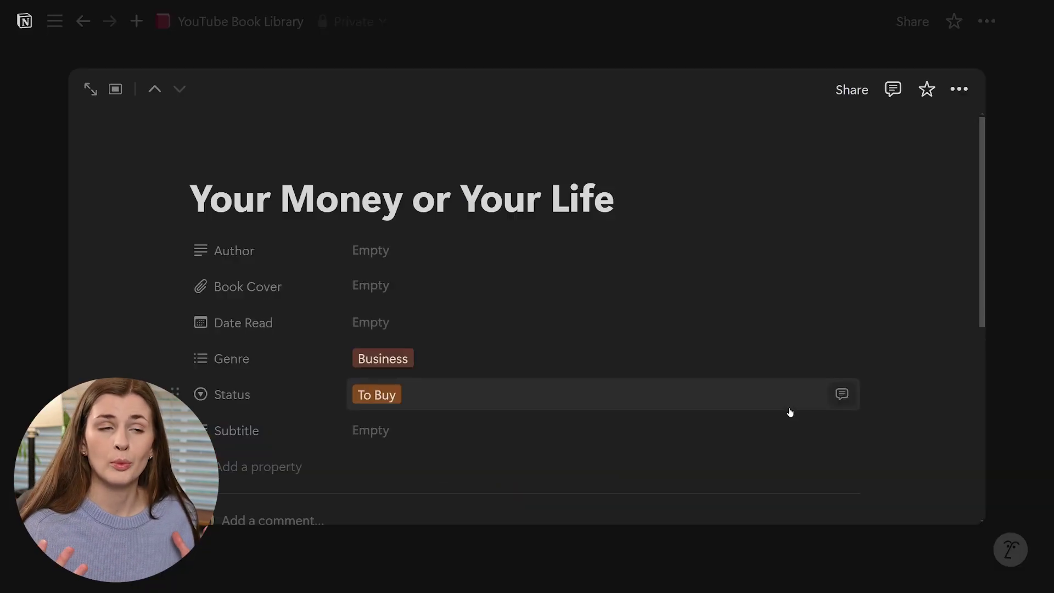
# Back in Notion, upload Your Money or Your Life.jpg from Downloads to the book's Book Cover property.
pyautogui.click(391, 291)
pyautogui.click(391, 291)
pyautogui.click(570, 374)
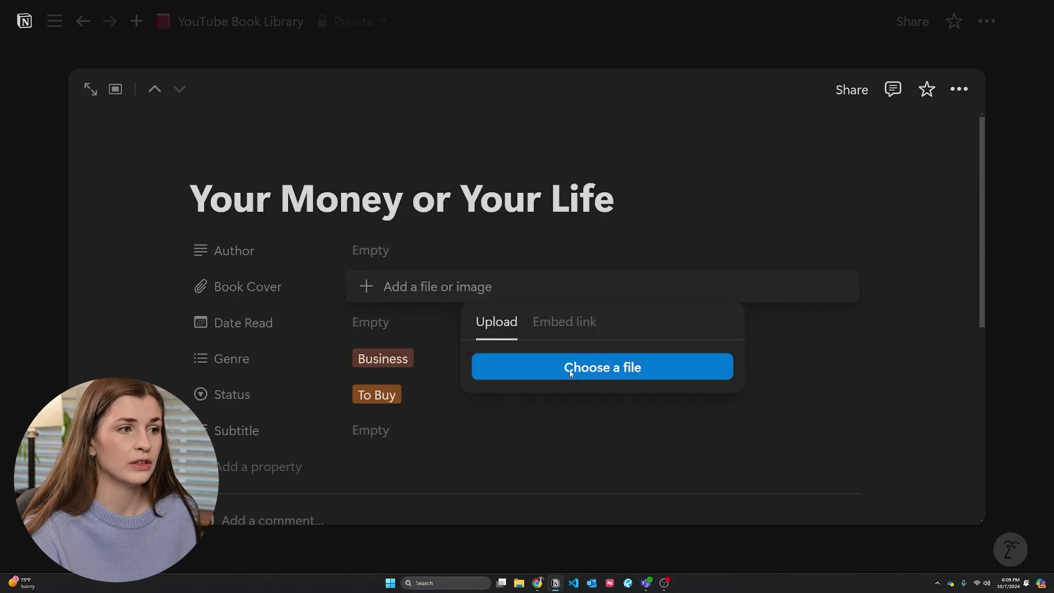
pyautogui.doubleClick(146, 79)
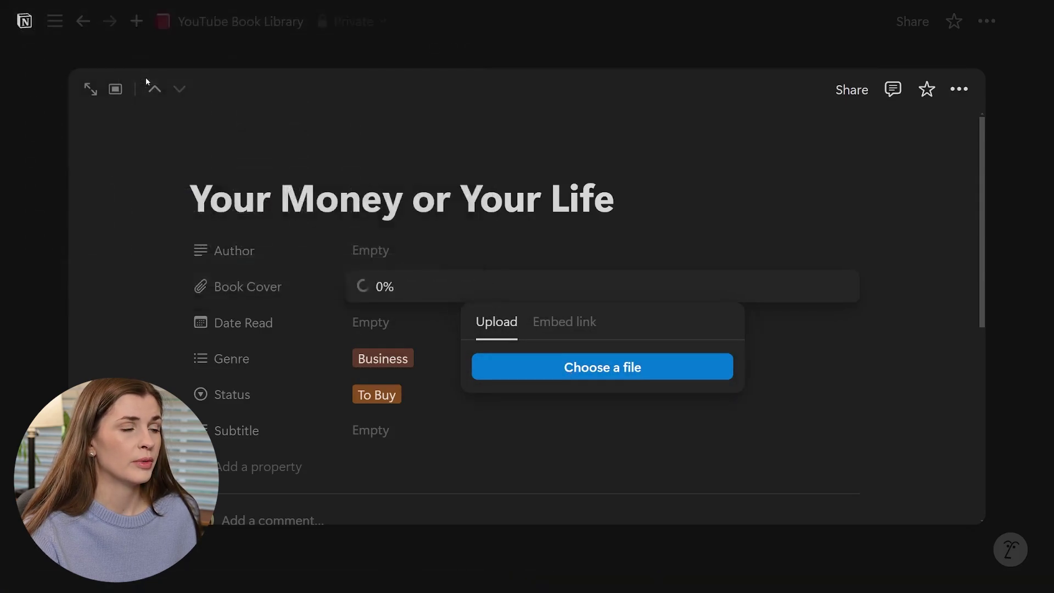
pyautogui.click(486, 241)
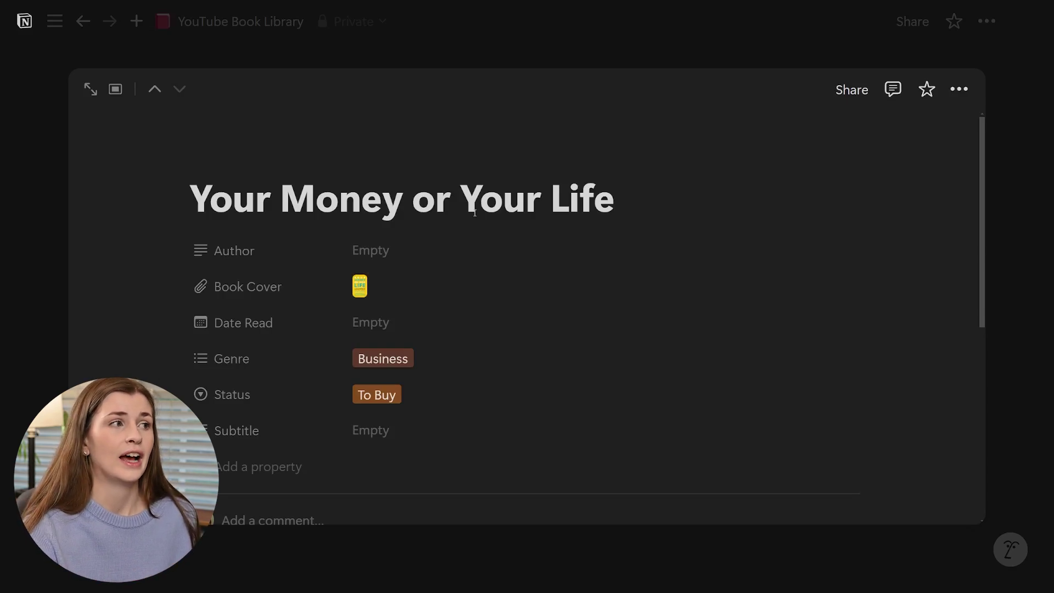
# Upload Your Money or Your Life.jpg as the book page's custom icon and return to the gallery.
pyautogui.moveTo(260, 156)
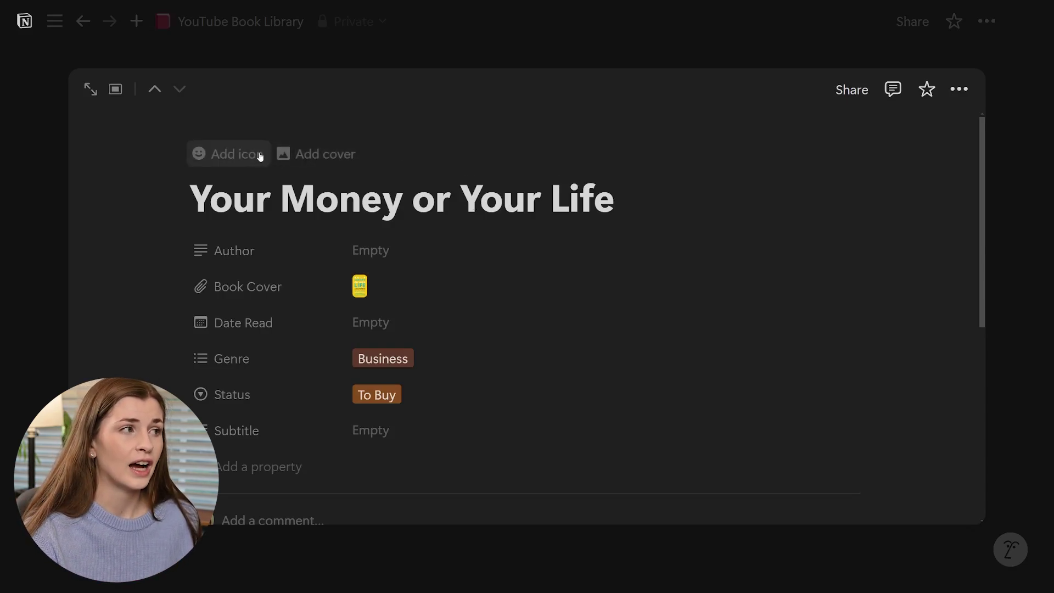
pyautogui.click(225, 163)
pyautogui.click(160, 272)
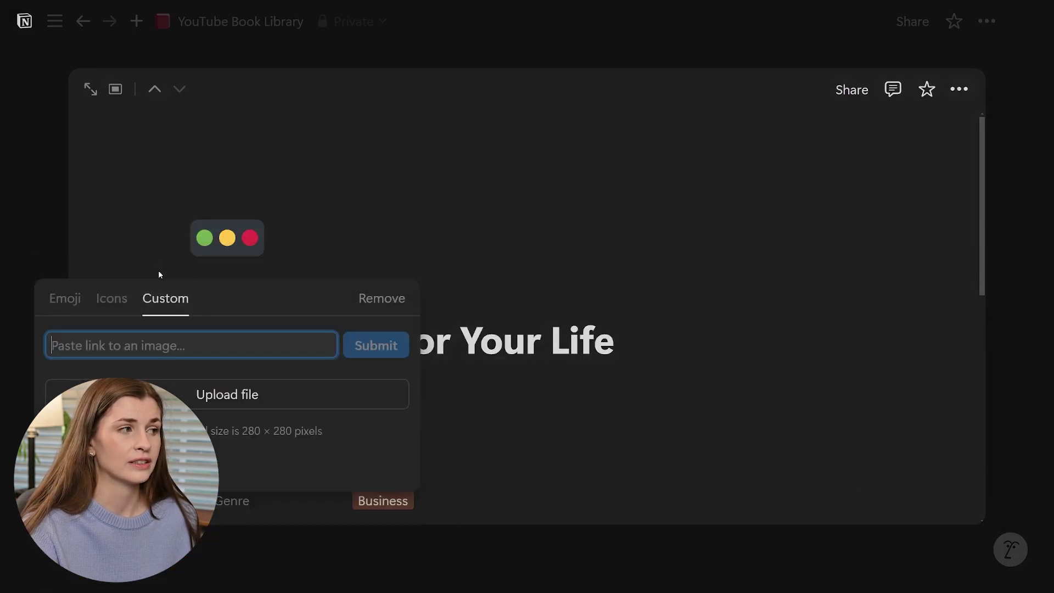
pyautogui.click(266, 407)
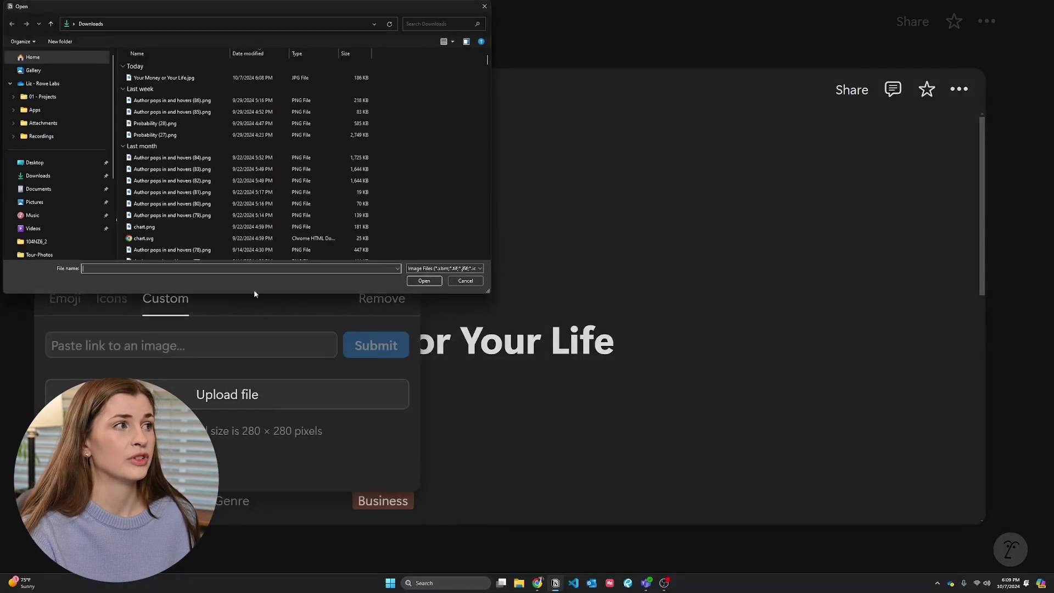
pyautogui.doubleClick(173, 78)
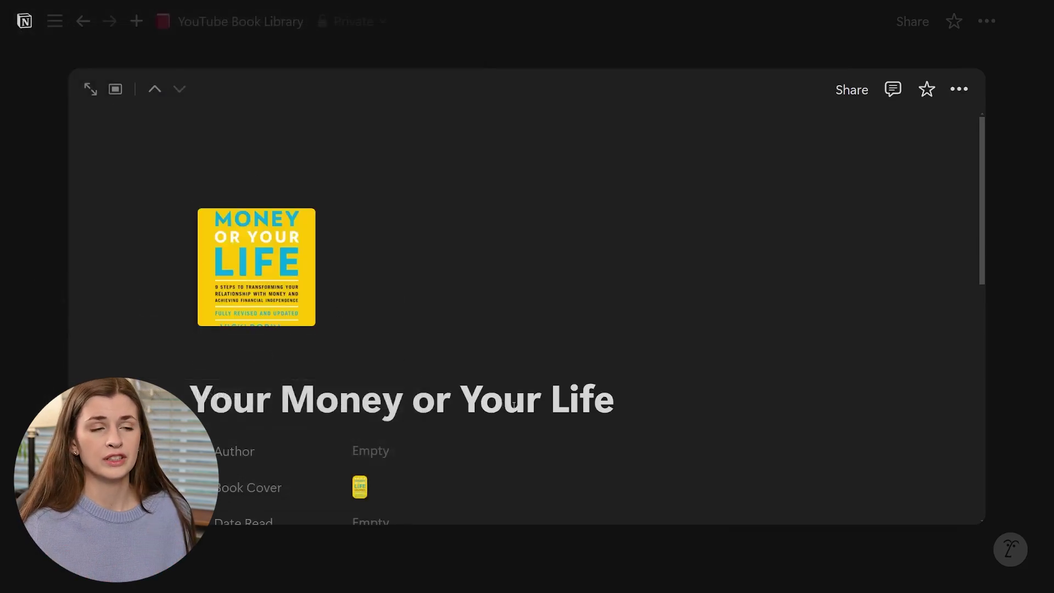
pyautogui.scroll(-3, 565, 414)
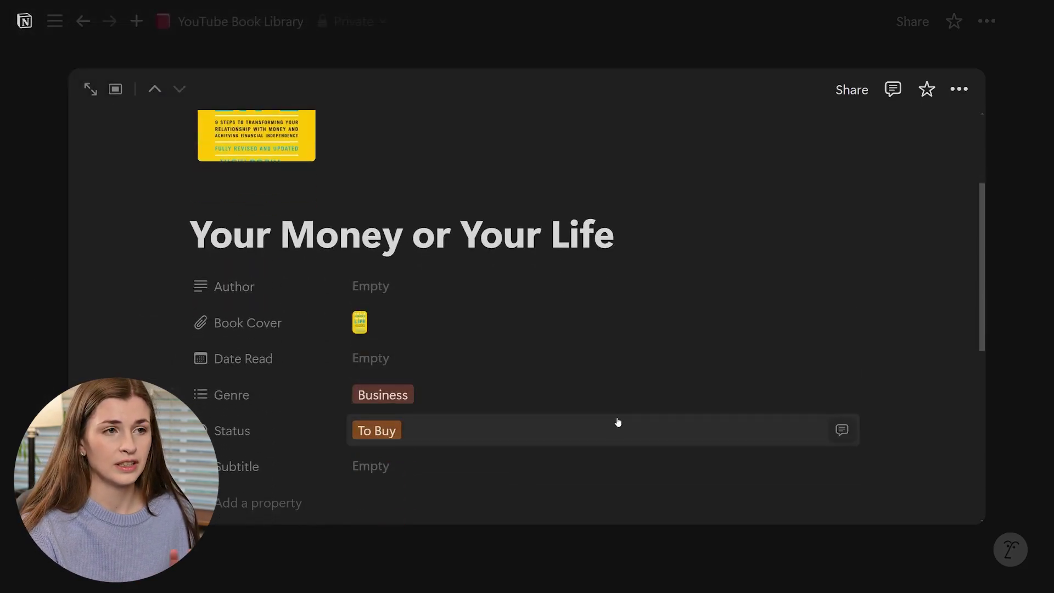
pyautogui.click(1015, 422)
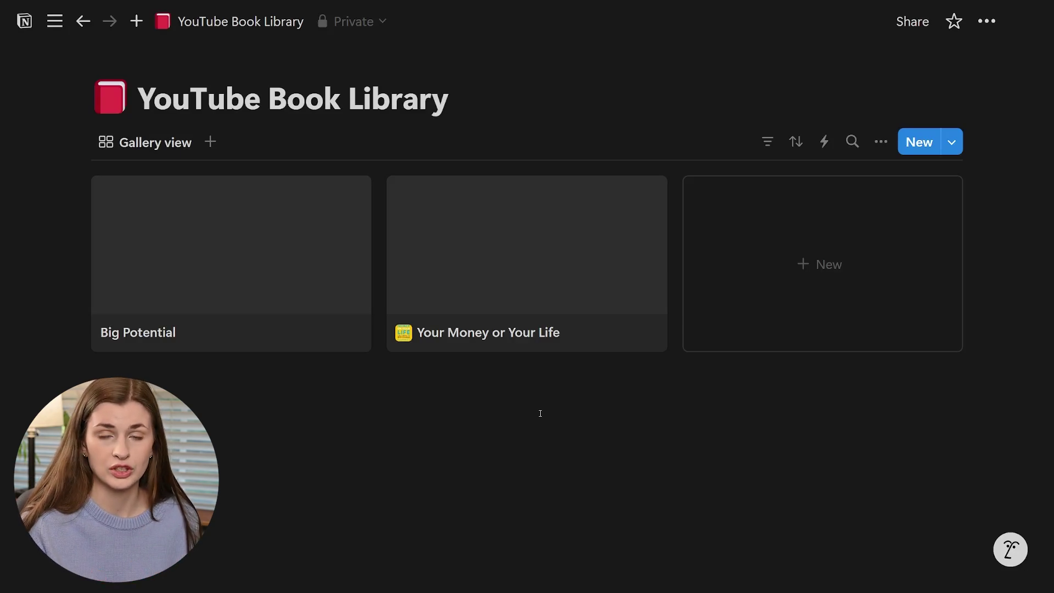
# Set the gallery's card preview to Book Cover and turn on Fit image in the view layout.
pyautogui.click(884, 152)
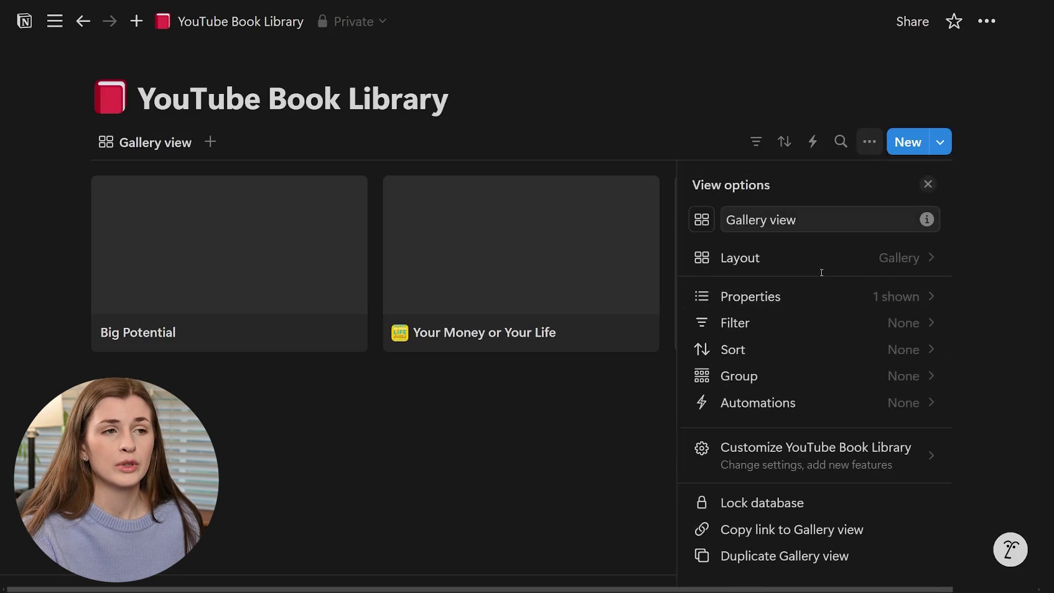
pyautogui.click(926, 263)
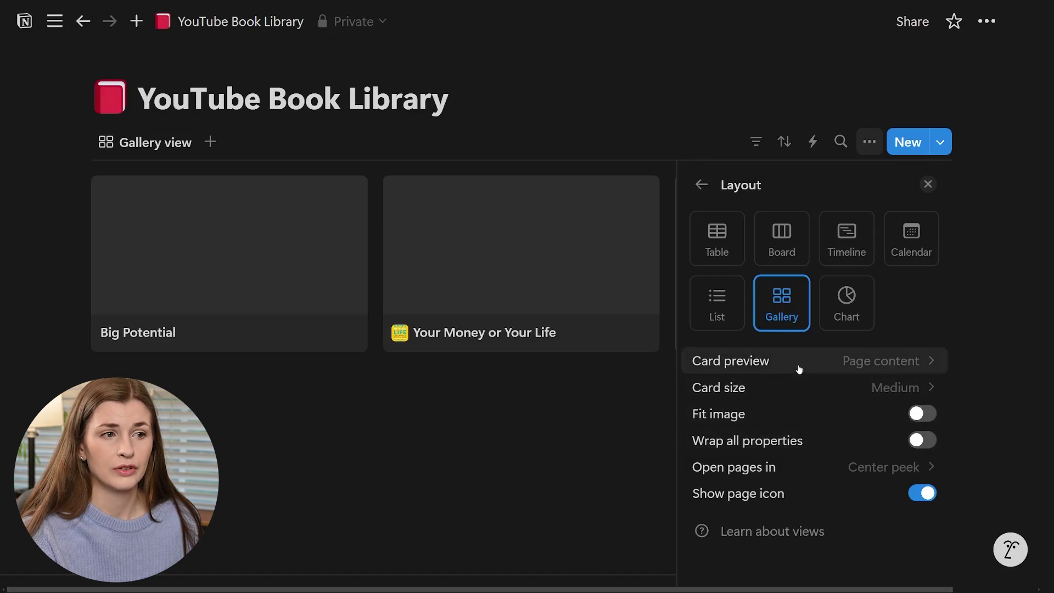
pyautogui.click(885, 372)
pyautogui.click(814, 478)
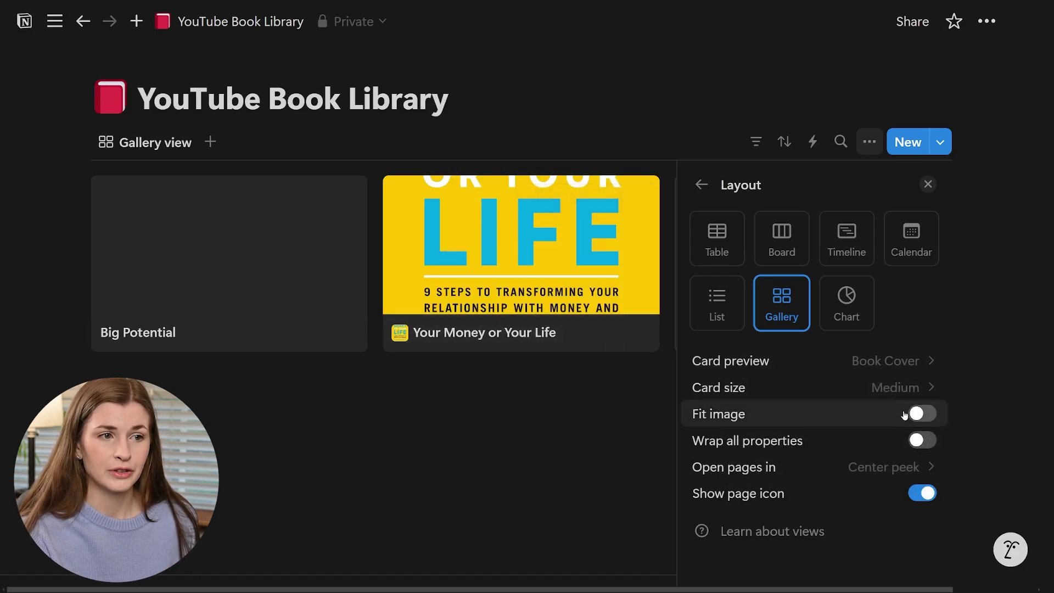
pyautogui.click(926, 415)
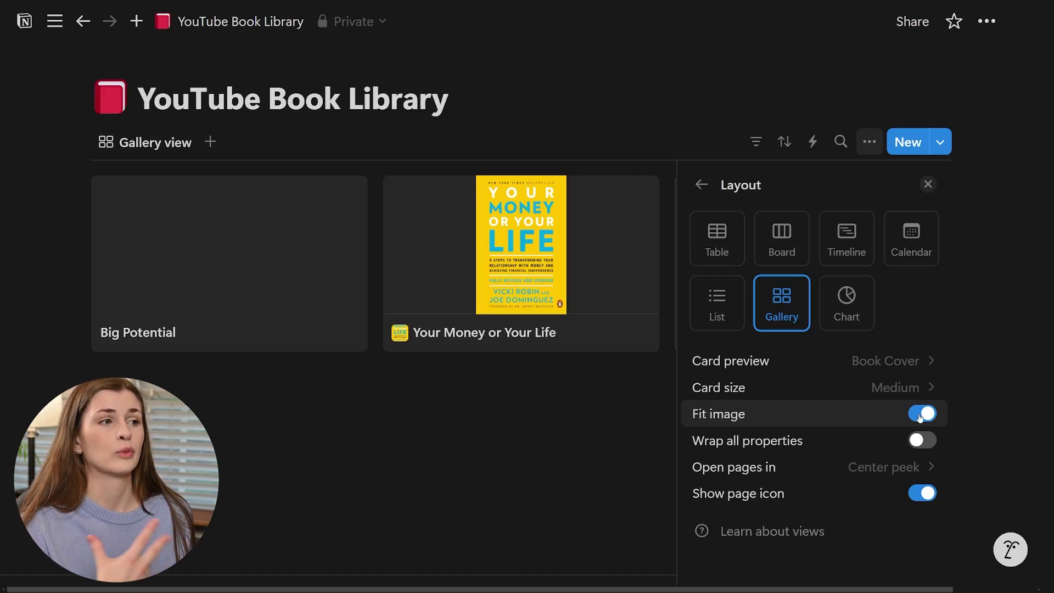
pyautogui.click(624, 437)
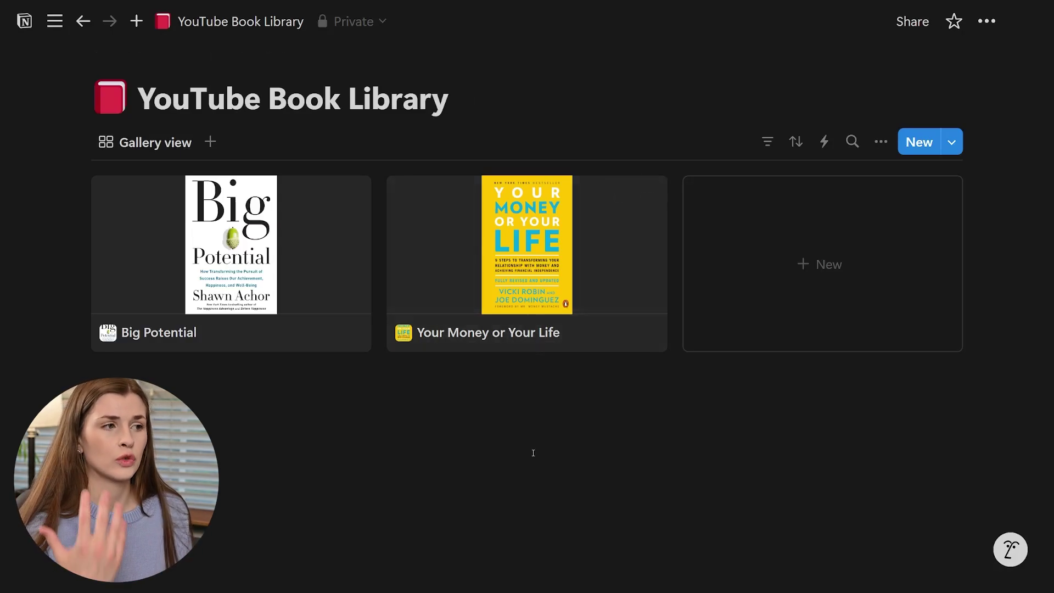
# Look through the Your Money or Your Life page down to its empty body, and return to the gallery.
pyautogui.click(511, 286)
pyautogui.scroll(-5, 512, 286)
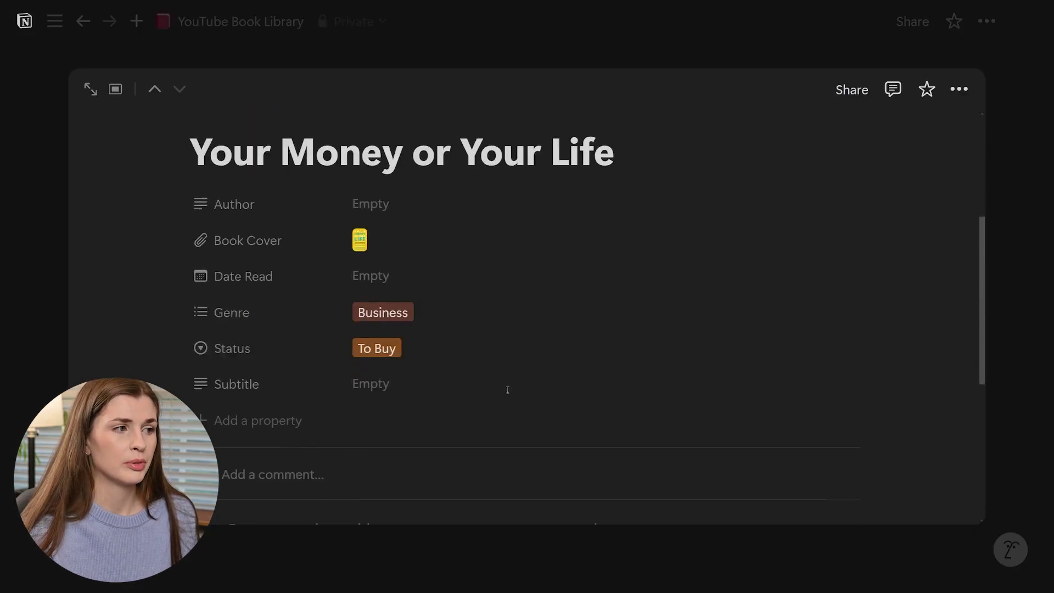
pyautogui.scroll(-5, 377, 419)
pyautogui.click(396, 317)
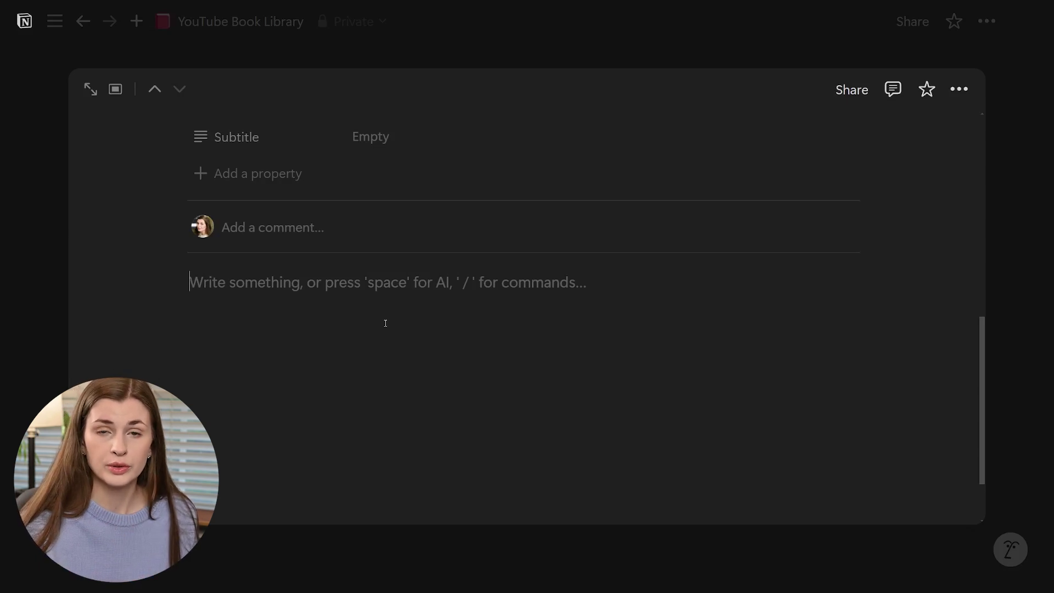
pyautogui.click(1032, 329)
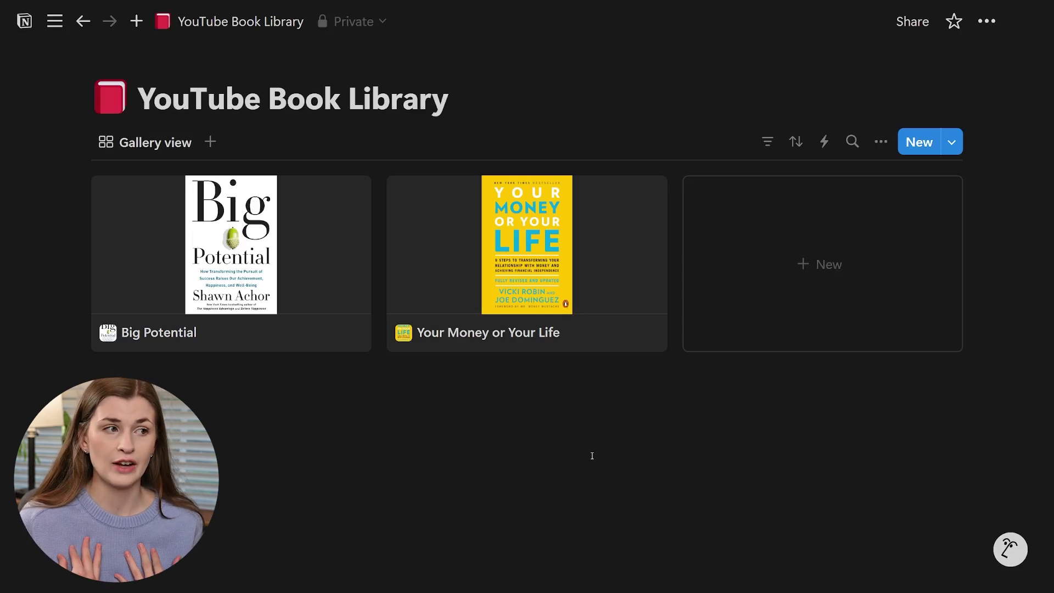
# Set the Date Read of Your Money or Your Life to October 7, 2024 and return to the gallery.
pyautogui.click(546, 300)
pyautogui.scroll(-4, 439, 312)
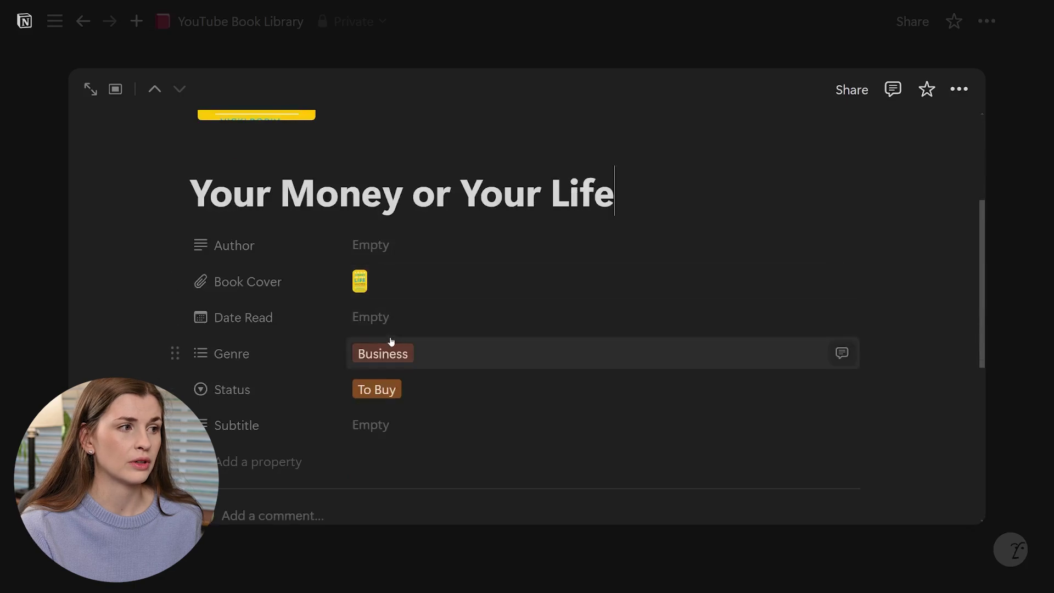
pyautogui.click(389, 322)
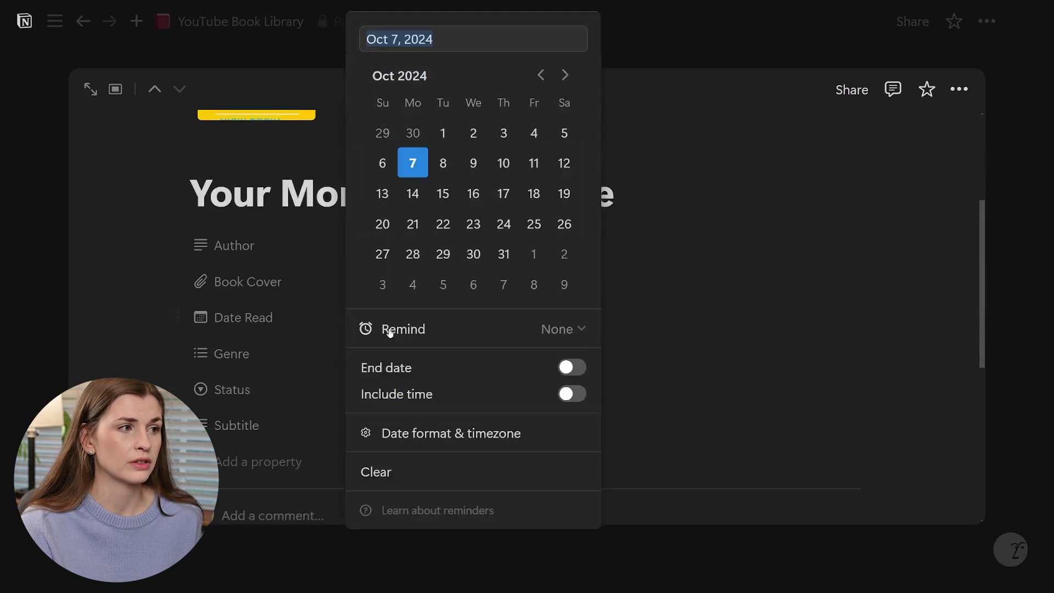
pyautogui.click(993, 282)
pyautogui.click(1028, 324)
# Set the Date Read of the Big Potential book to October 3, 2024.
pyautogui.click(365, 280)
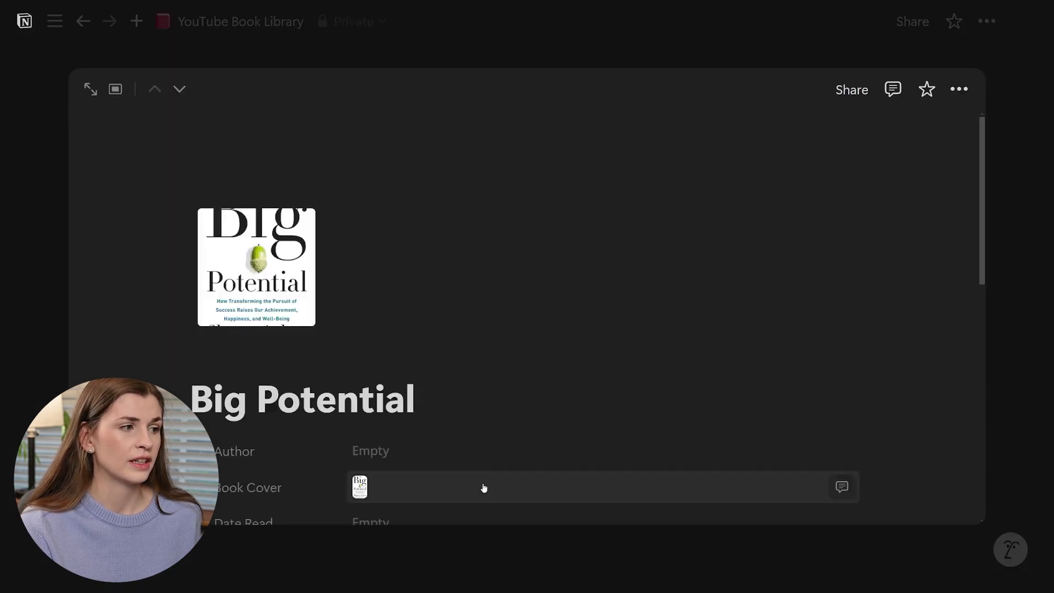
pyautogui.scroll(-3, 484, 487)
pyautogui.click(397, 370)
pyautogui.click(503, 186)
pyautogui.press('Escape')
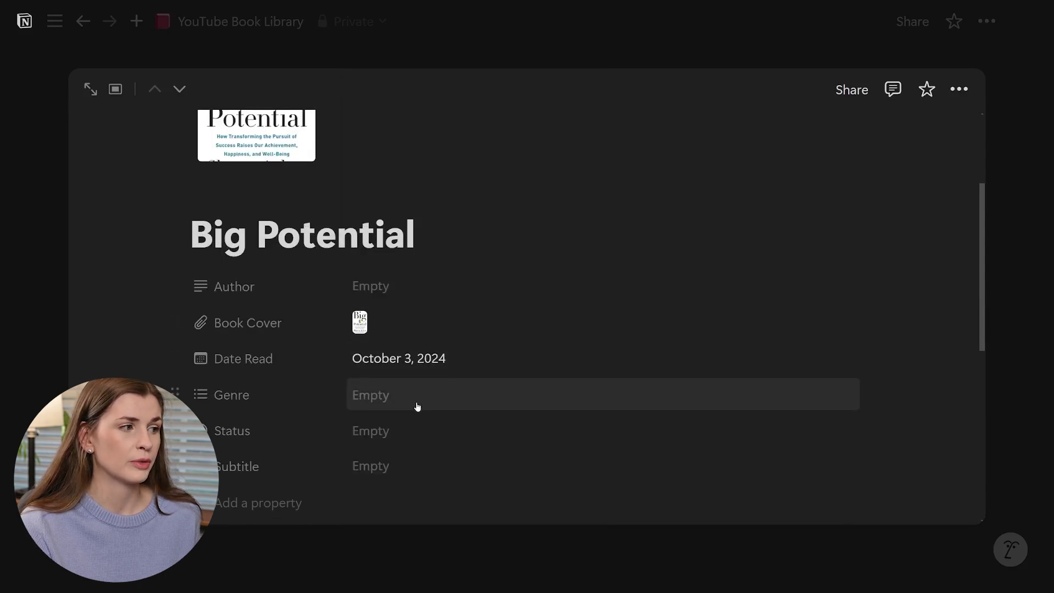
# Set Big Potential's Status to To Buy and return to the gallery.
pyautogui.click(406, 441)
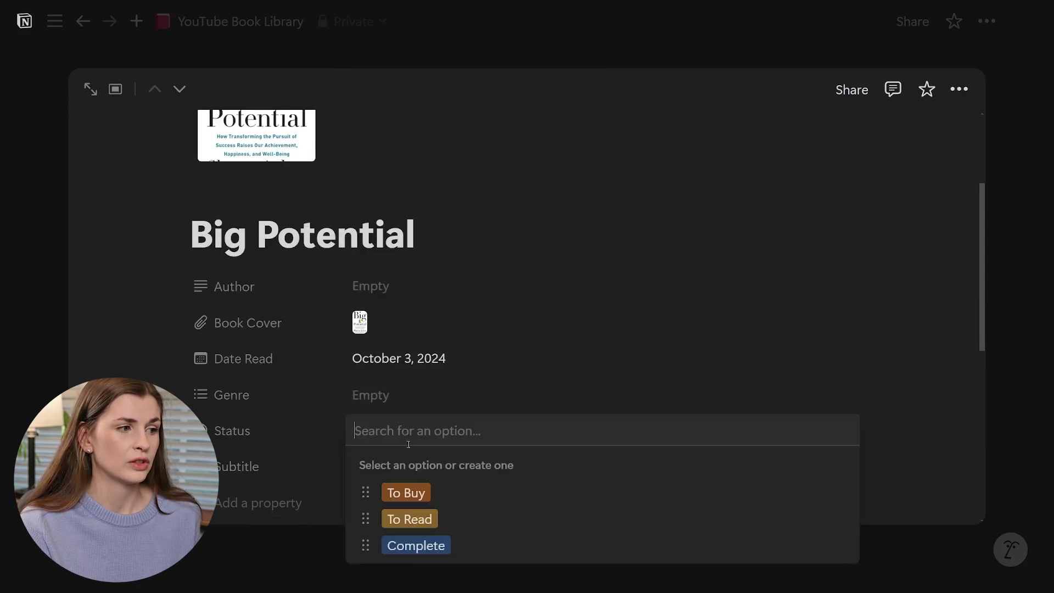
pyautogui.click(422, 493)
pyautogui.press('Escape')
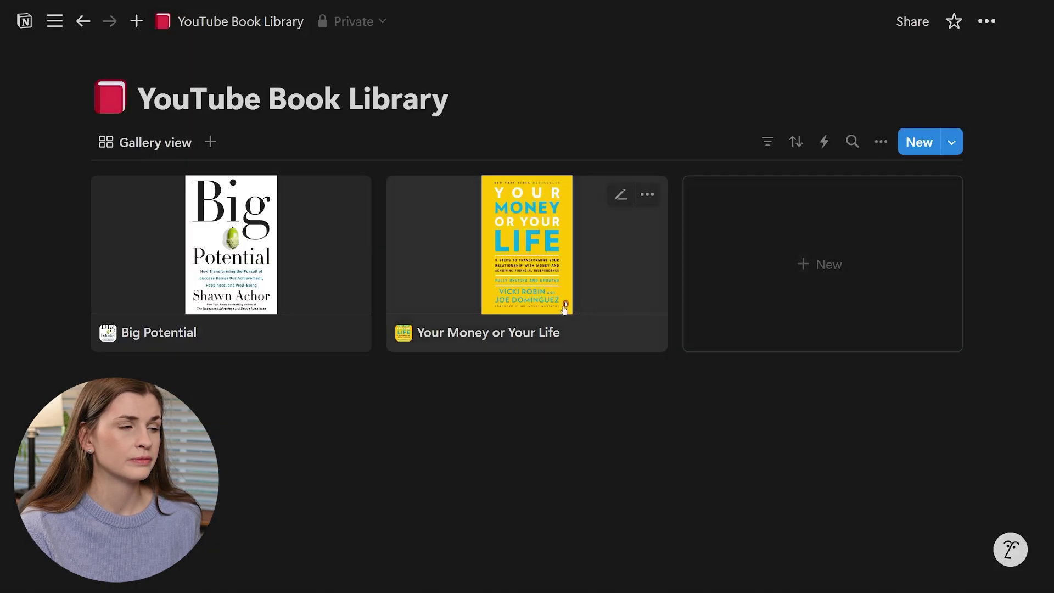
# Change Big Potential's Status to Complete and close its page.
pyautogui.click(322, 314)
pyautogui.scroll(-3, 430, 506)
pyautogui.click(395, 393)
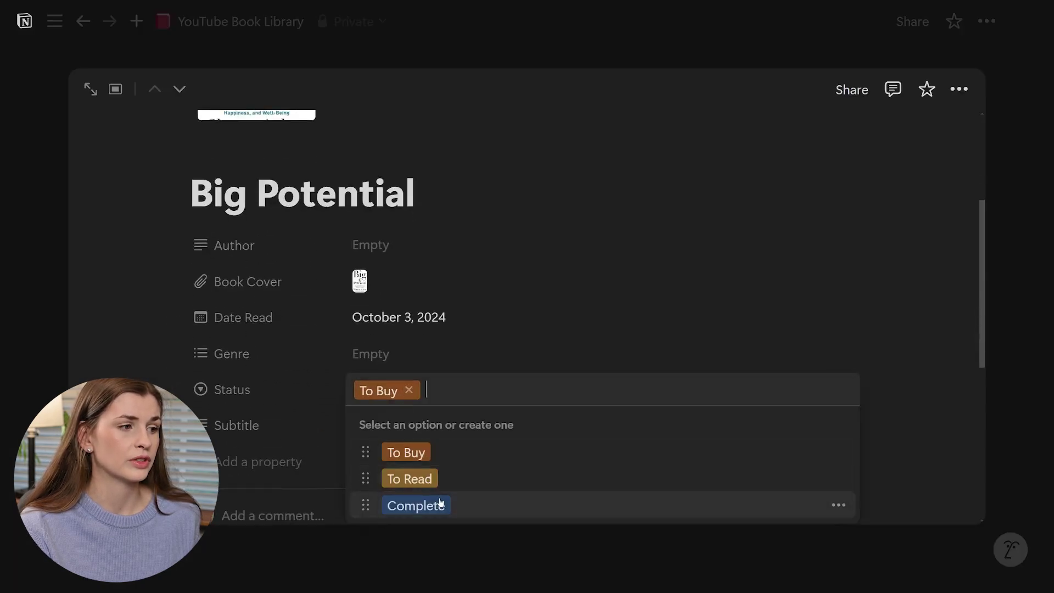
pyautogui.click(441, 504)
pyautogui.click(996, 346)
# Change the Status of Your Money or Your Life to Complete and return to the gallery.
pyautogui.click(506, 333)
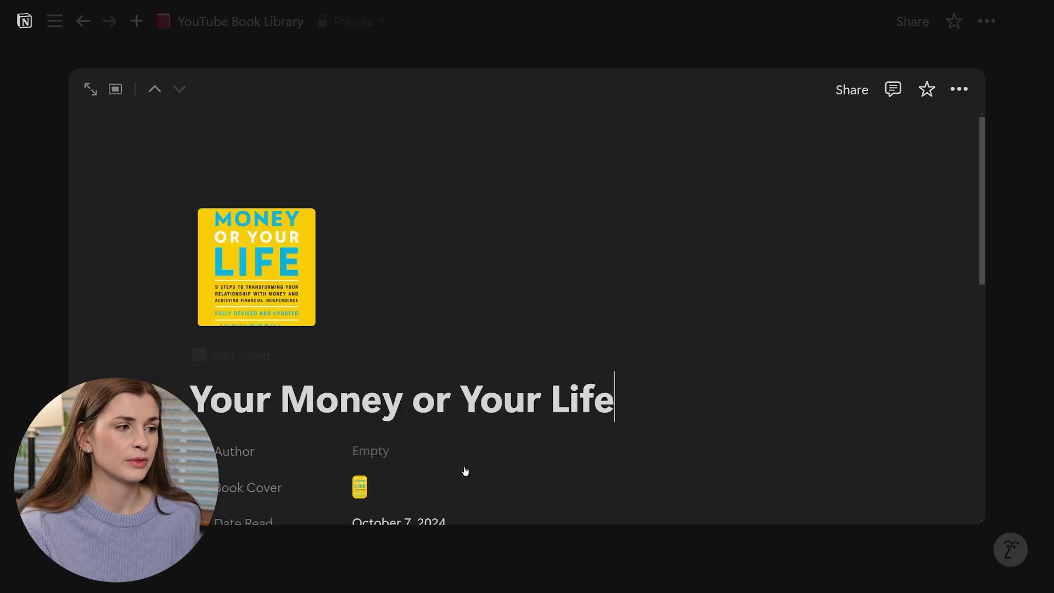
pyautogui.scroll(-3, 463, 470)
pyautogui.click(388, 391)
pyautogui.click(418, 502)
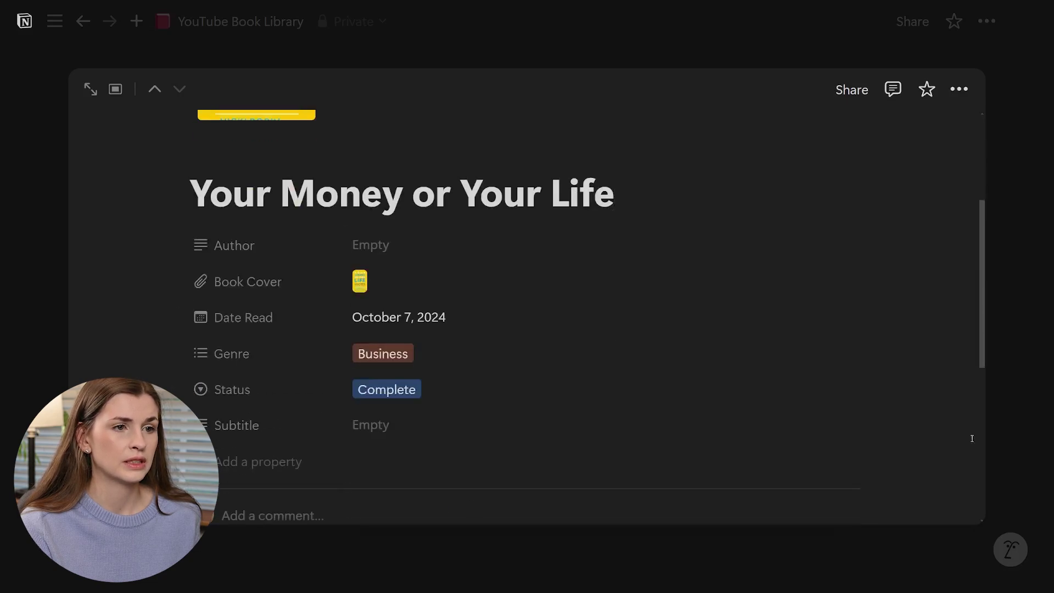
pyautogui.click(1028, 401)
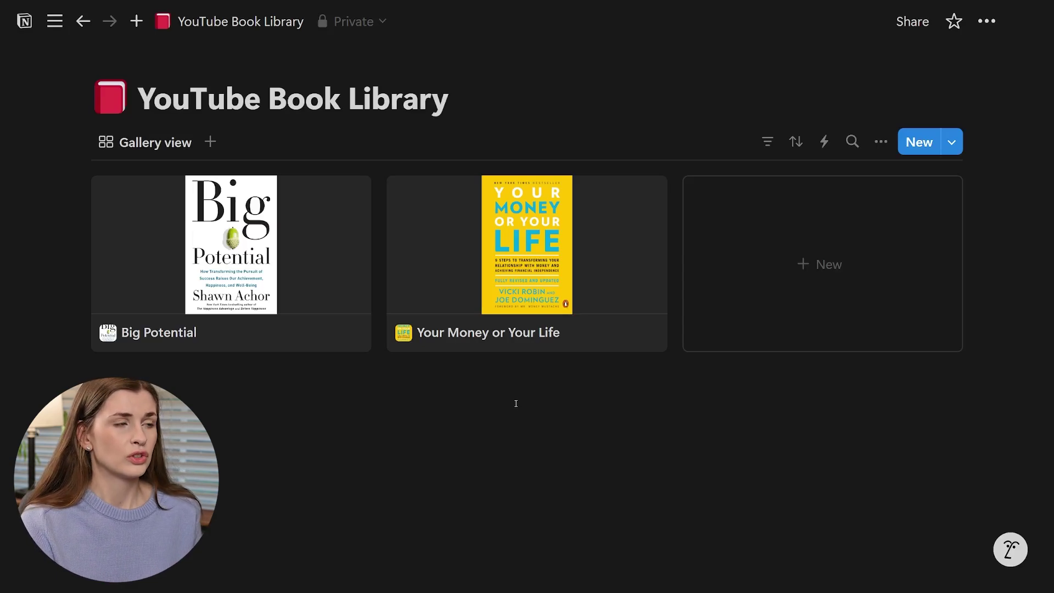
# Add a Calendar view to the YouTube Book Library database and check the books on their read dates.
pyautogui.click(211, 143)
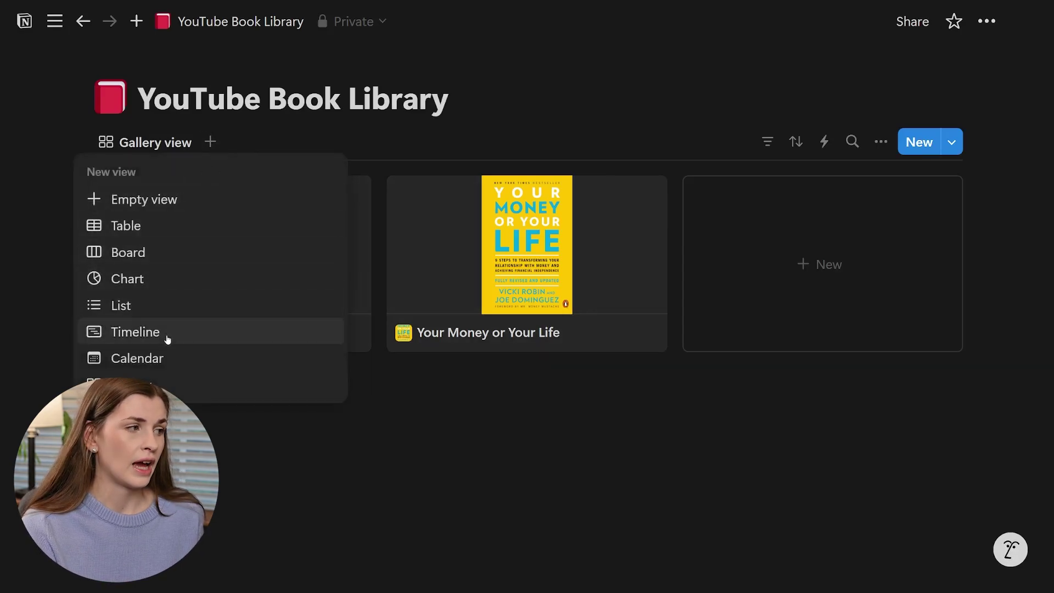
pyautogui.click(182, 360)
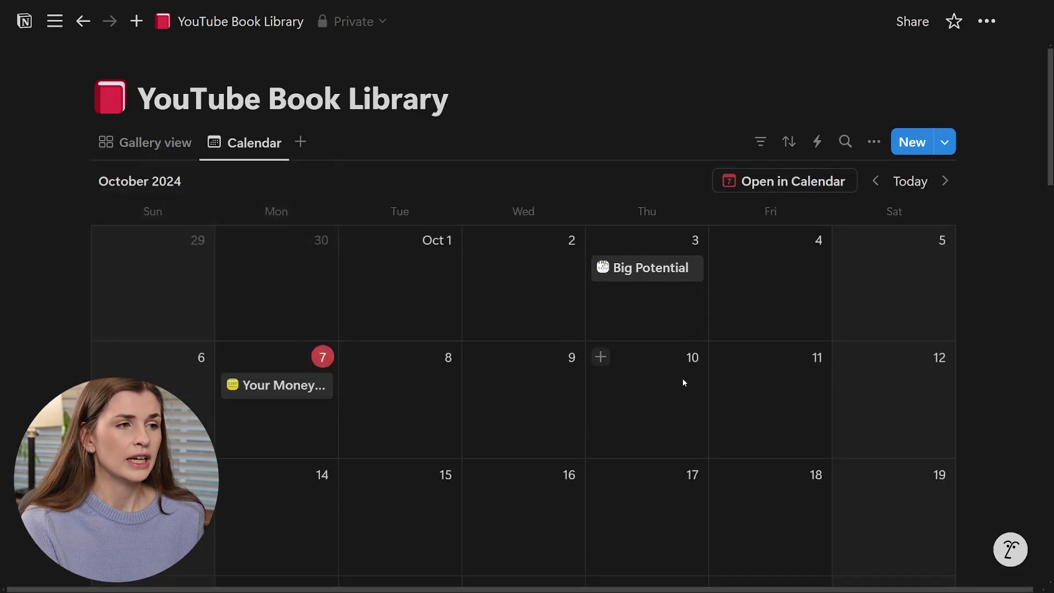
pyautogui.scroll(-1, 978, 401)
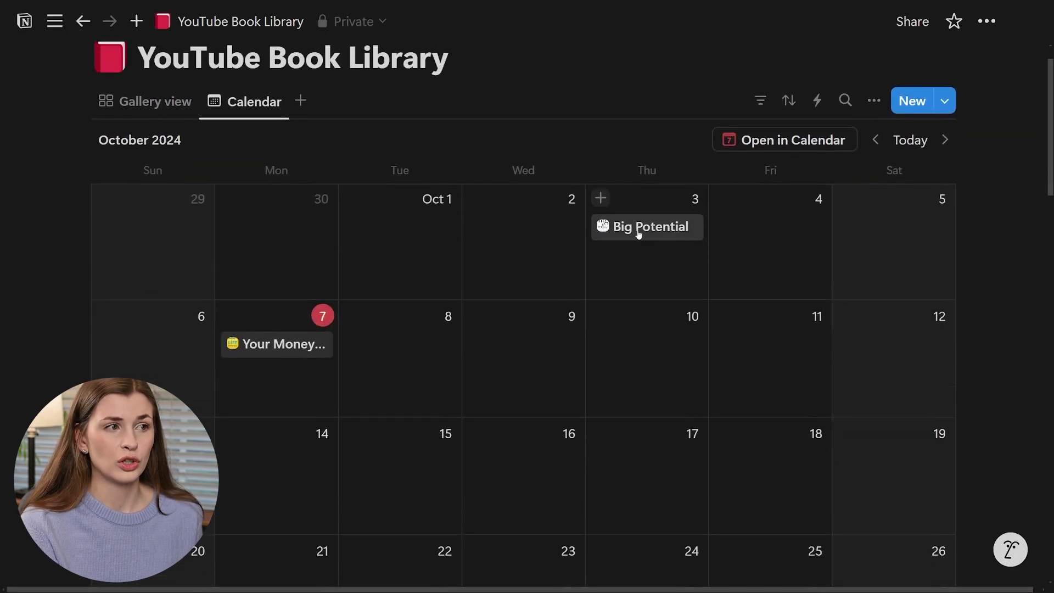
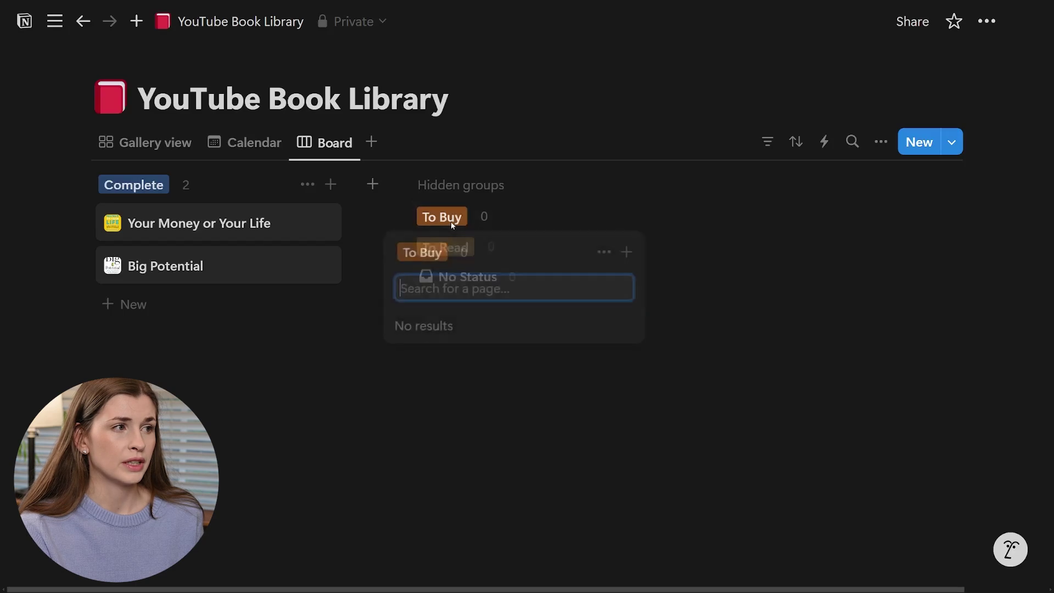
# Show the hidden To Buy group as a column in the Board view.
pyautogui.click(486, 219)
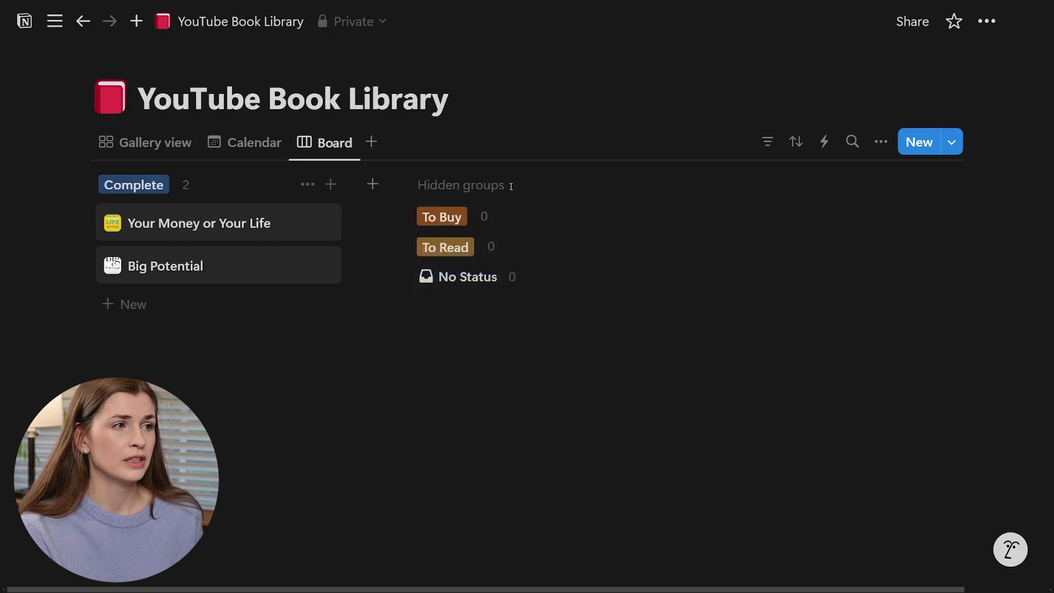
pyautogui.click(460, 219)
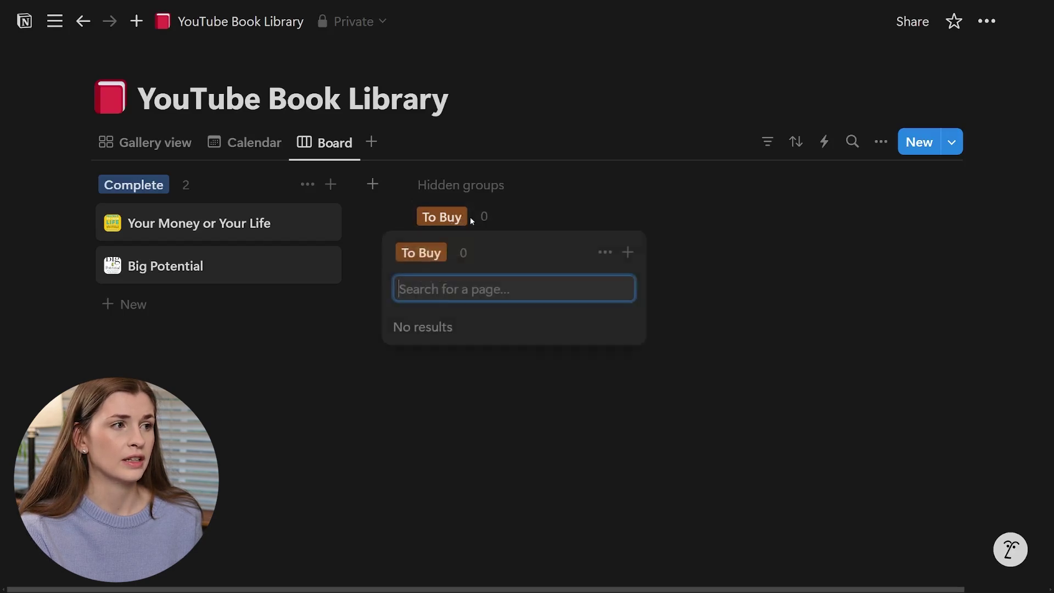
pyautogui.click(824, 271)
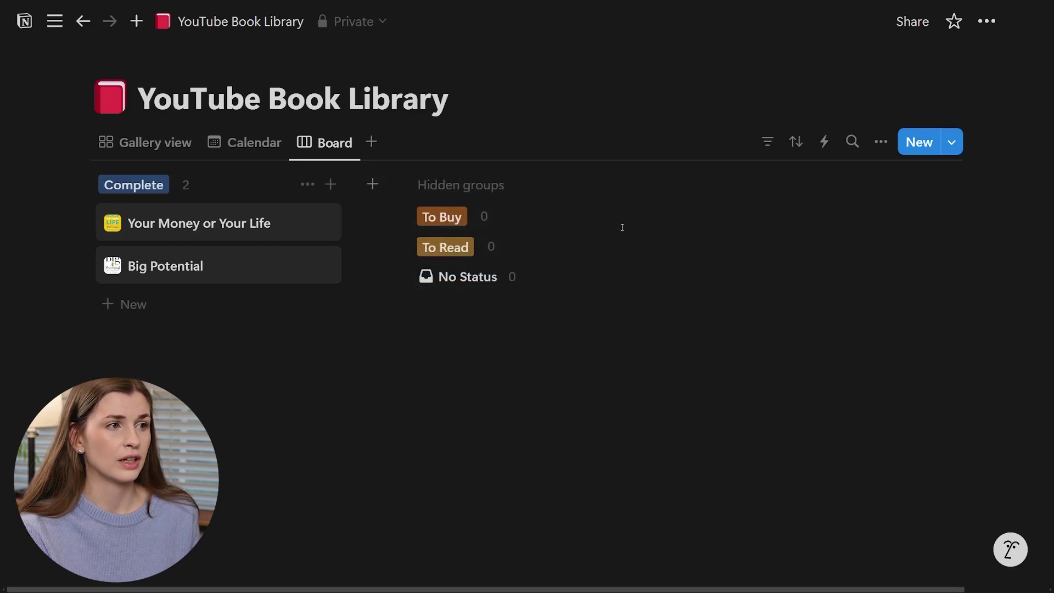
pyautogui.click(596, 224)
pyautogui.click(610, 253)
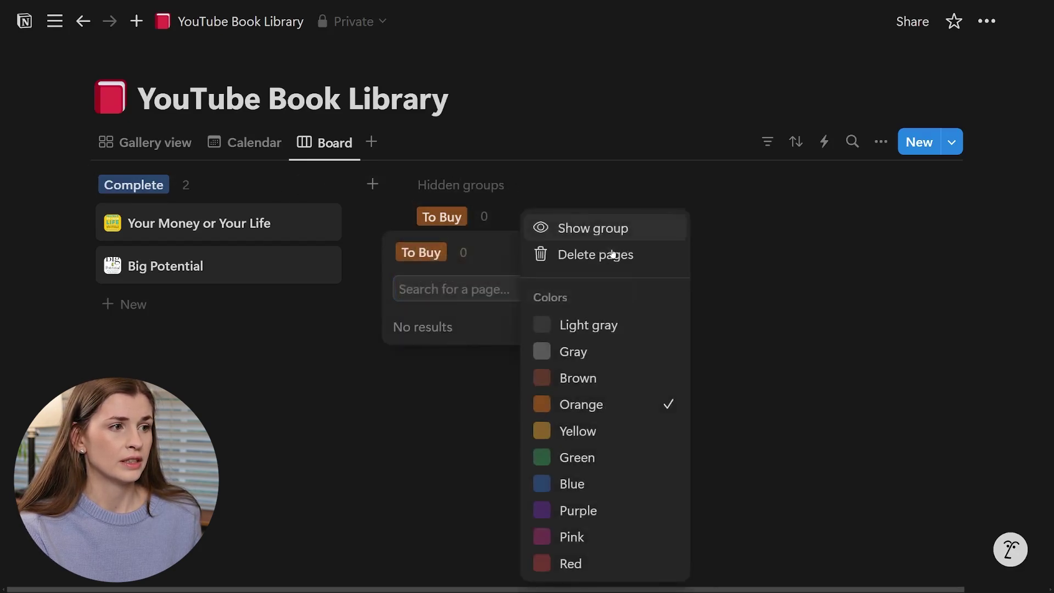
pyautogui.click(590, 230)
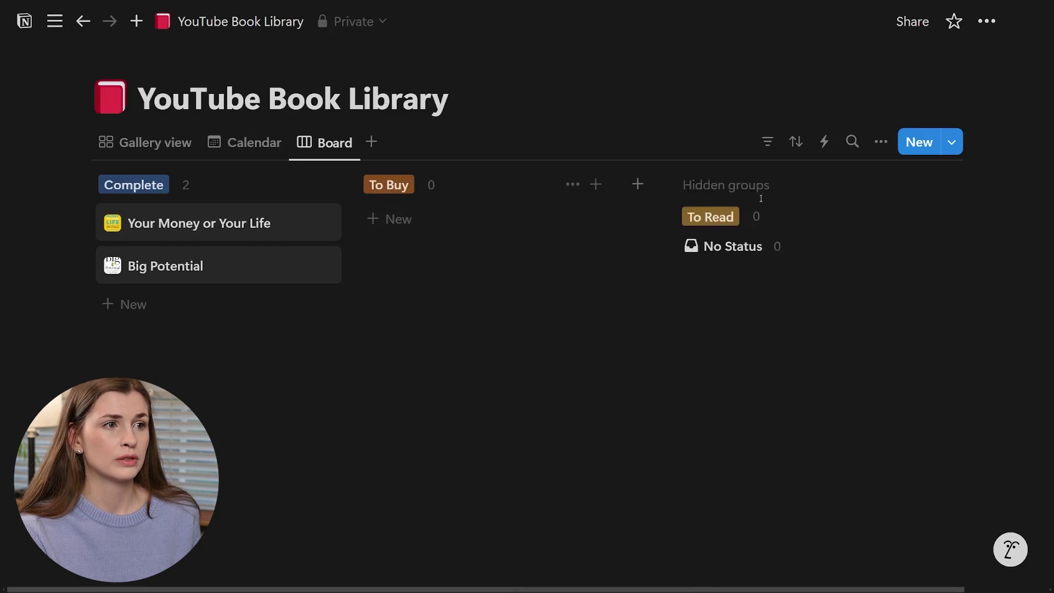
# Show the hidden To Read group on the board and move the Complete column after it.
pyautogui.click(770, 214)
pyautogui.click(868, 252)
pyautogui.click(823, 228)
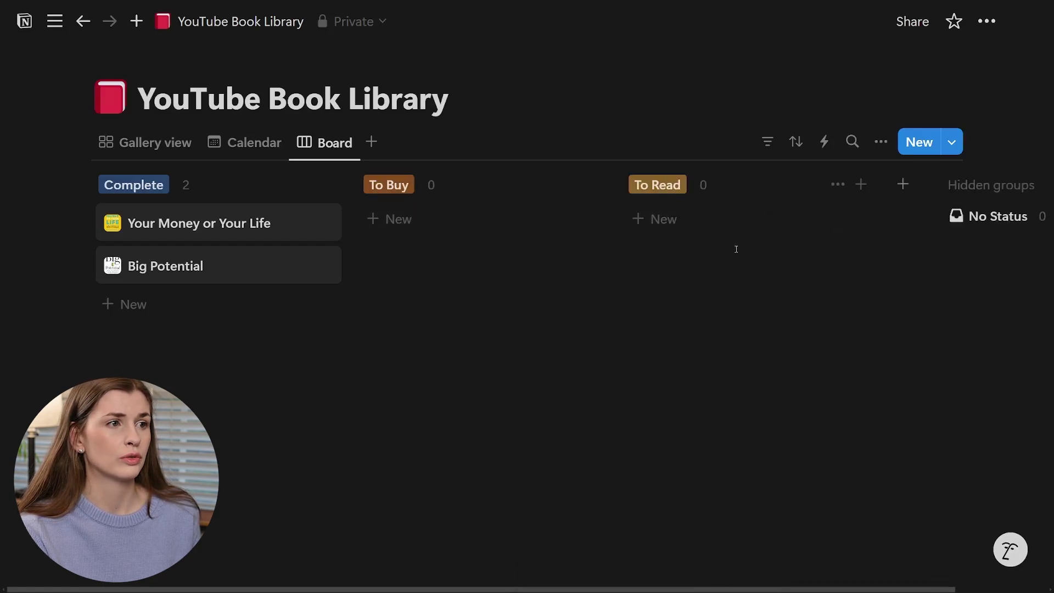
pyautogui.moveTo(155, 190); pyautogui.dragTo(729, 193)
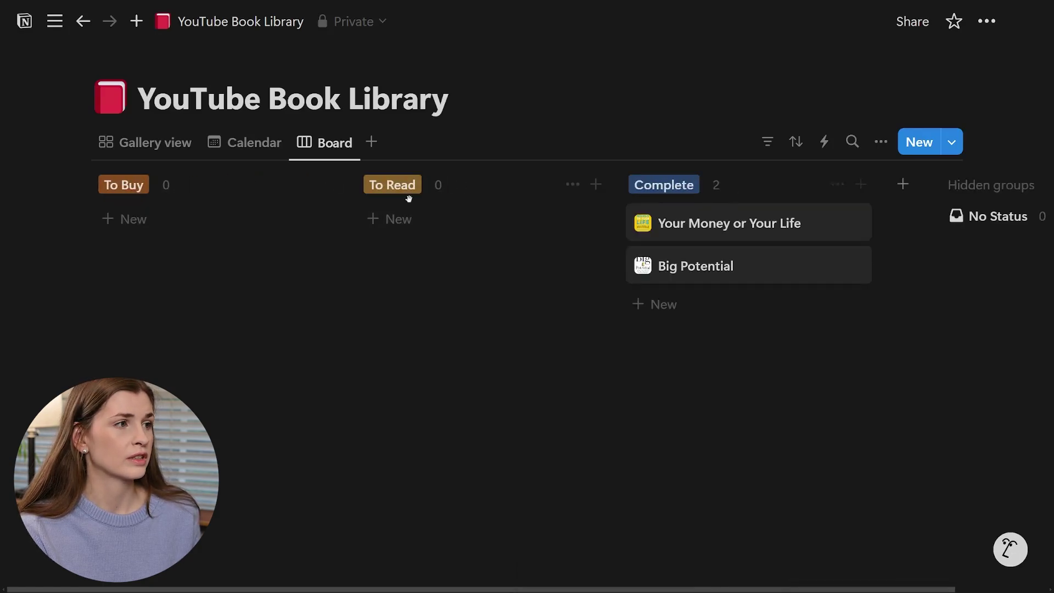
# Move the Big Potential card to To Buy and the Your Money or Your Life card to To Read.
pyautogui.moveTo(687, 231); pyautogui.dragTo(167, 233)
pyautogui.moveTo(686, 223); pyautogui.dragTo(208, 268)
pyautogui.moveTo(307, 225); pyautogui.dragTo(545, 228)
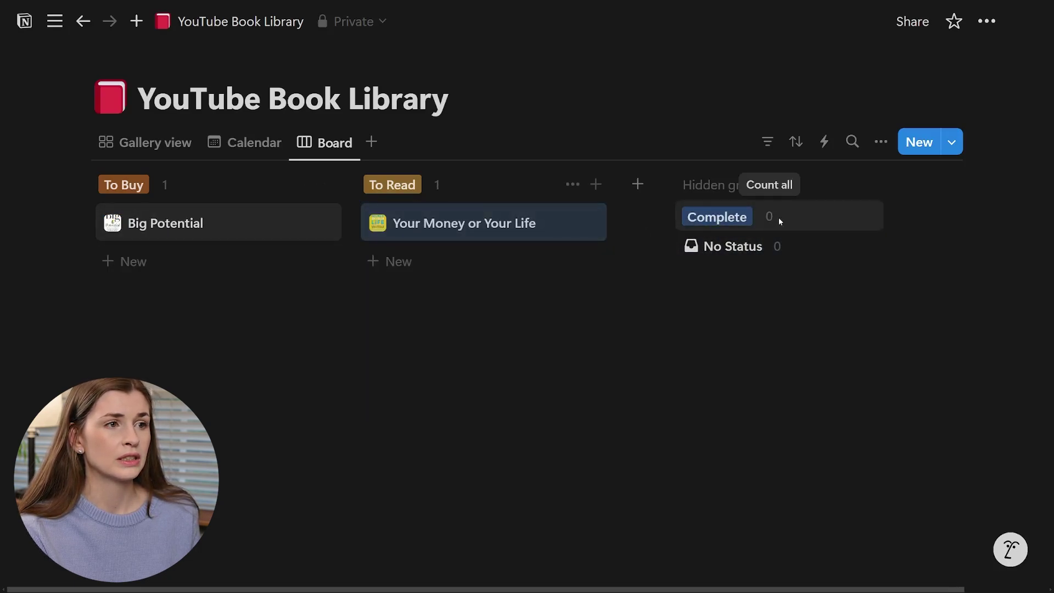
# Show the hidden Complete group on the board and move the Your Money or Your Life card into it.
pyautogui.click(797, 215)
pyautogui.click(874, 252)
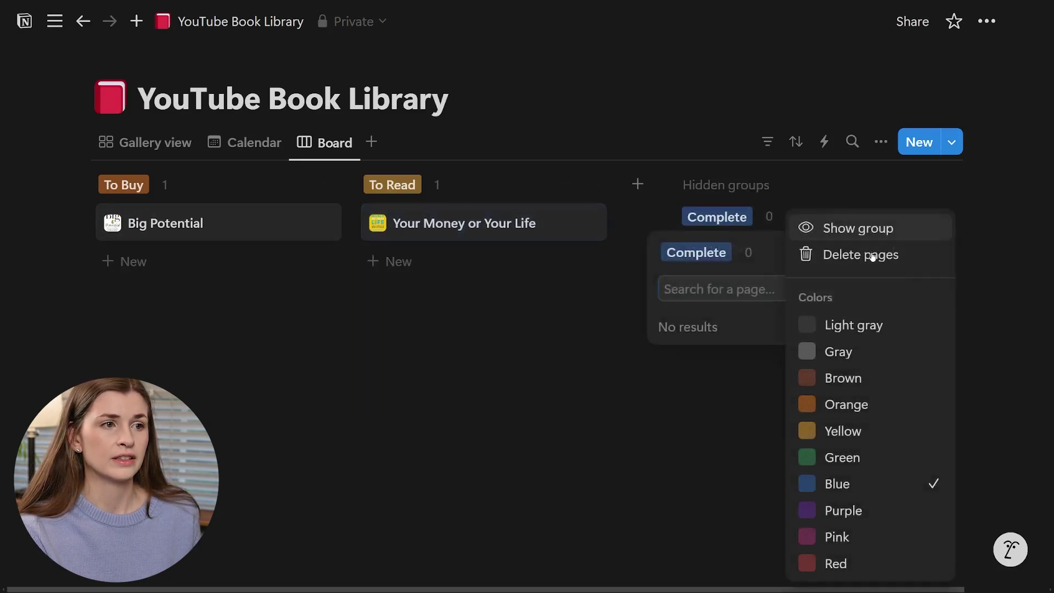
pyautogui.click(851, 235)
pyautogui.moveTo(522, 239); pyautogui.dragTo(631, 235)
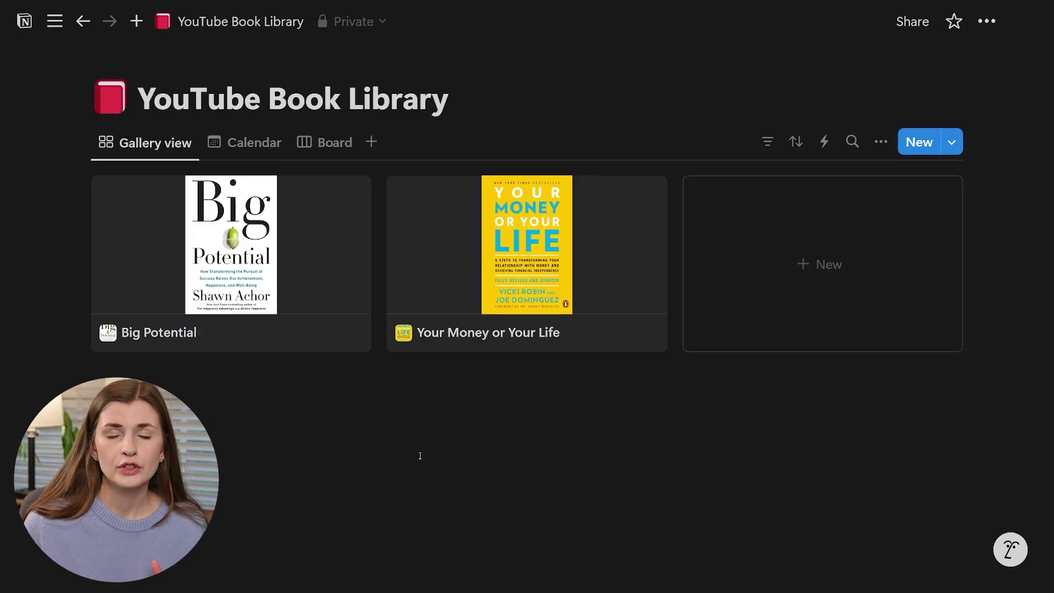
# From the gallery, add a Select property named Rating on the Your Money or Your Life page.
pyautogui.click(455, 343)
pyautogui.scroll(-4, 446, 410)
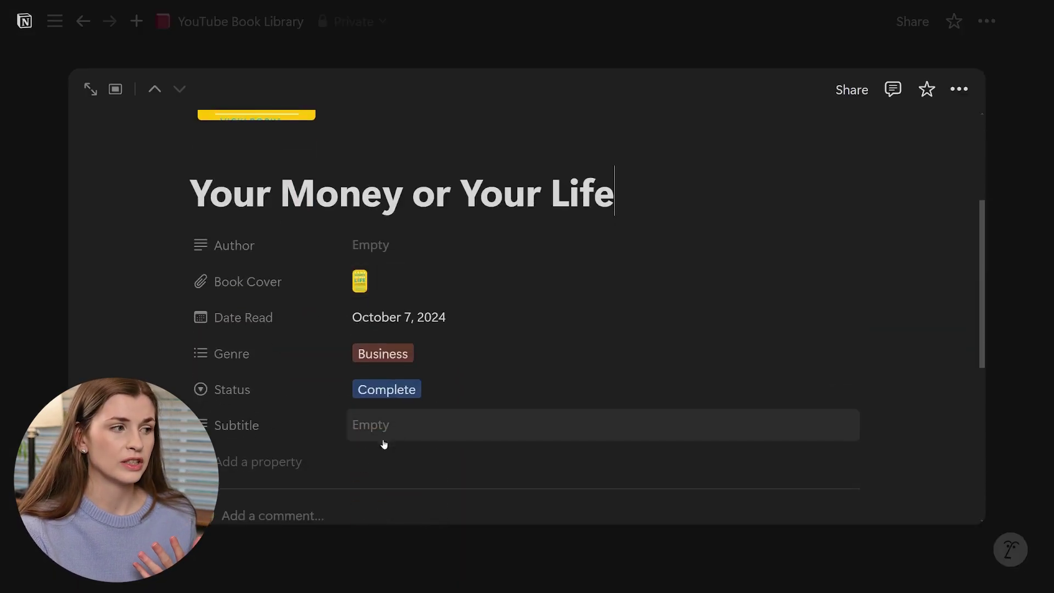
pyautogui.click(262, 464)
pyautogui.scroll(-1, 302, 496)
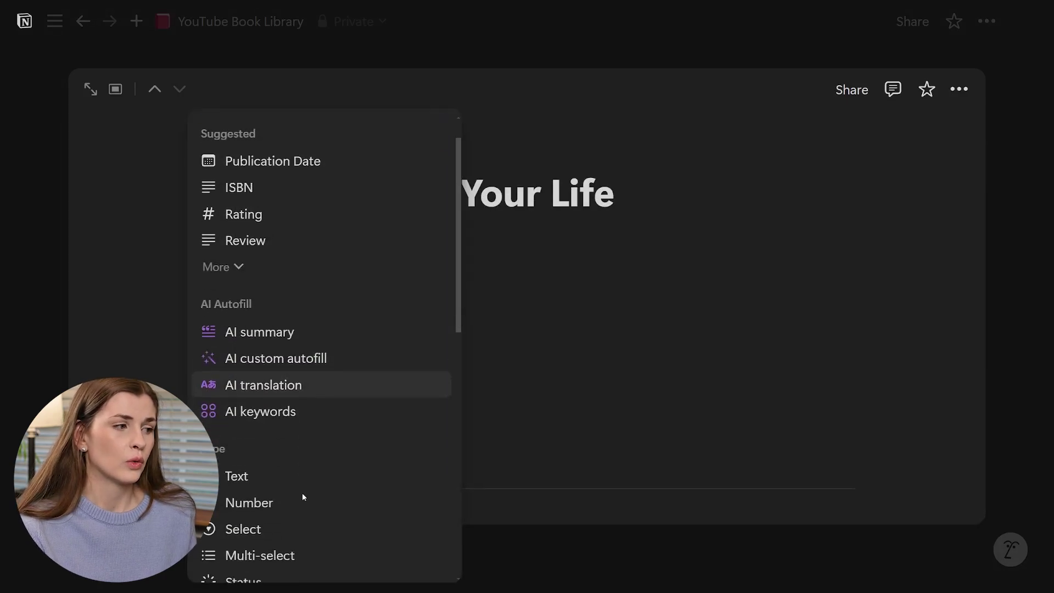
pyautogui.scroll(-4, 302, 496)
pyautogui.click(277, 324)
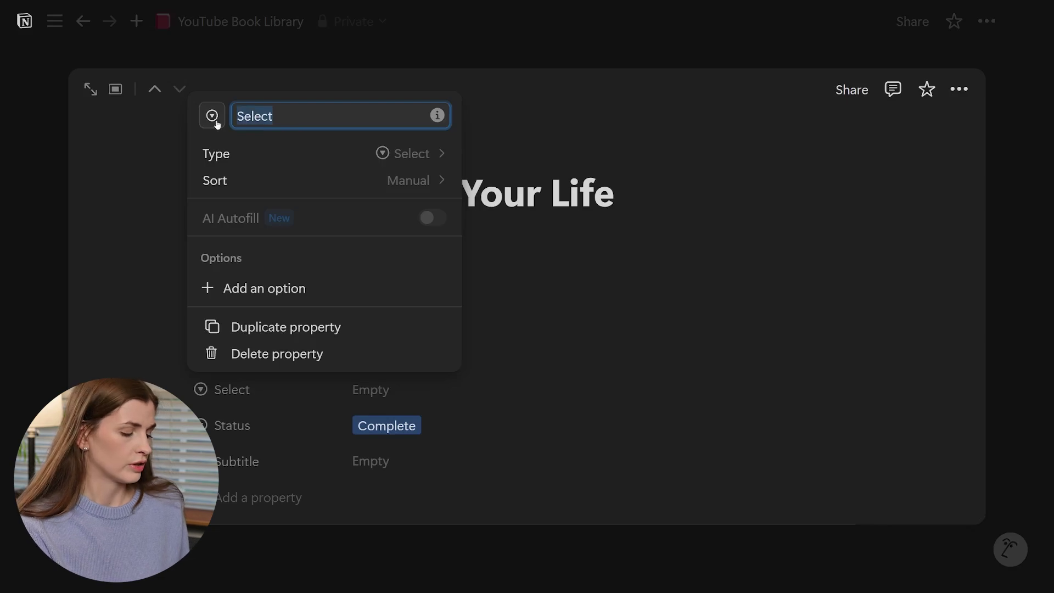
pyautogui.write('Rating')
pyautogui.click(659, 391)
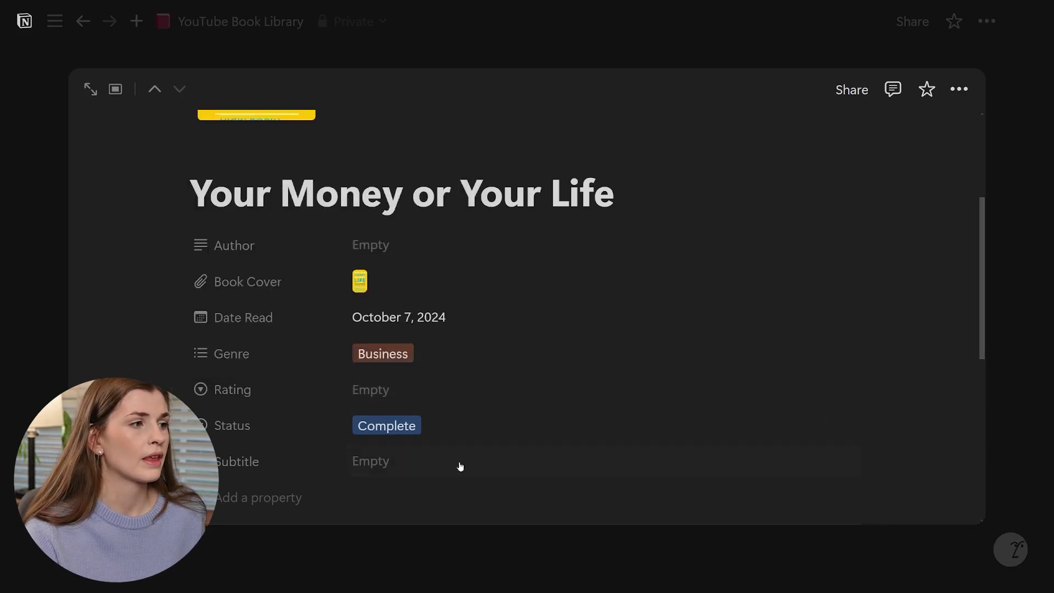
# Create a one-star emoji option for the Rating property and assign it to the book.
pyautogui.click(416, 387)
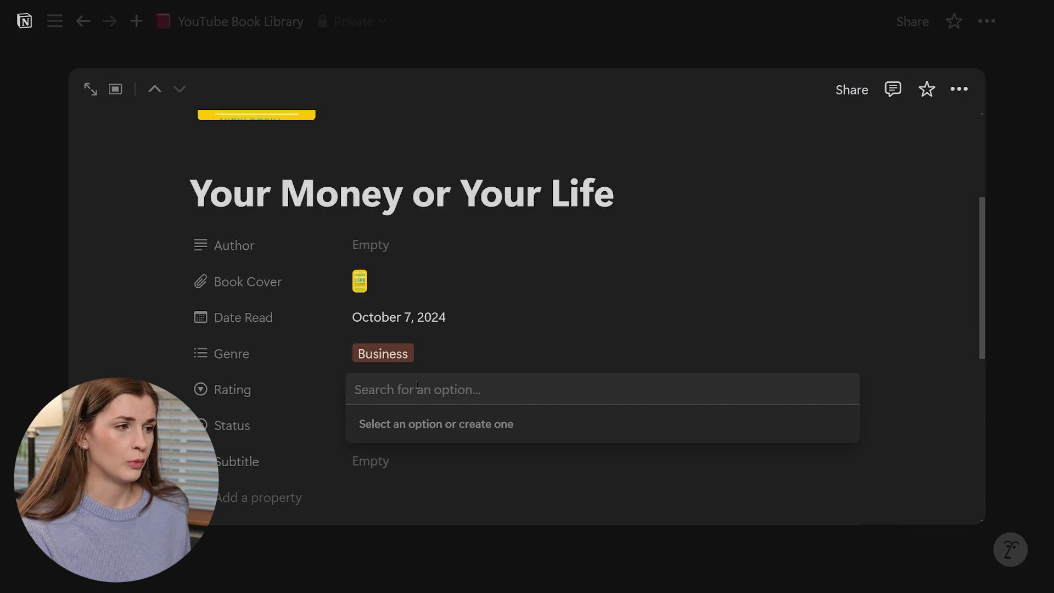
pyautogui.press('super+period')
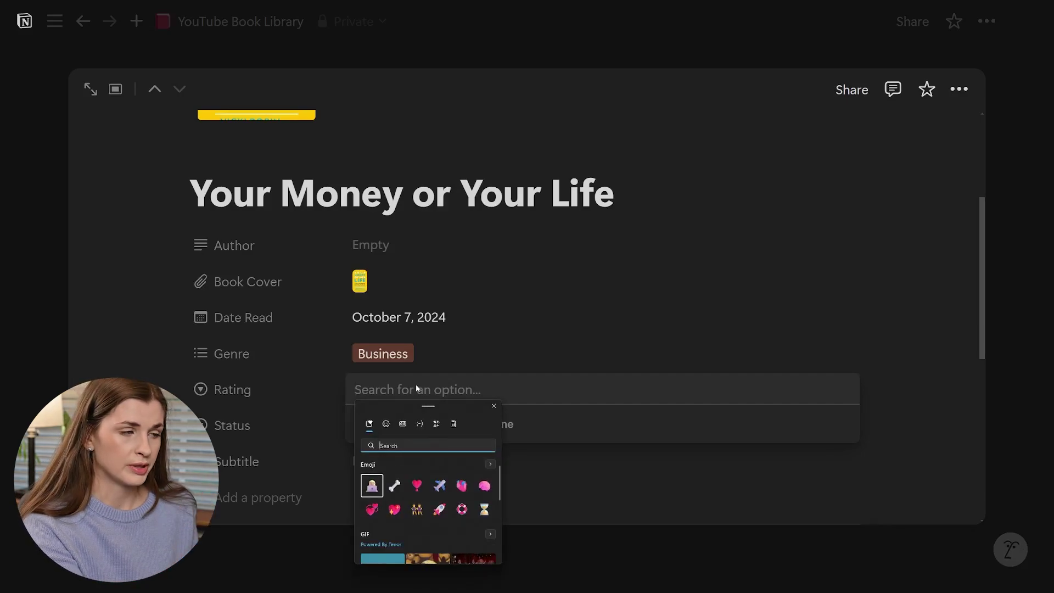
pyautogui.write('star')
pyautogui.press('Down')
pyautogui.press('Return')
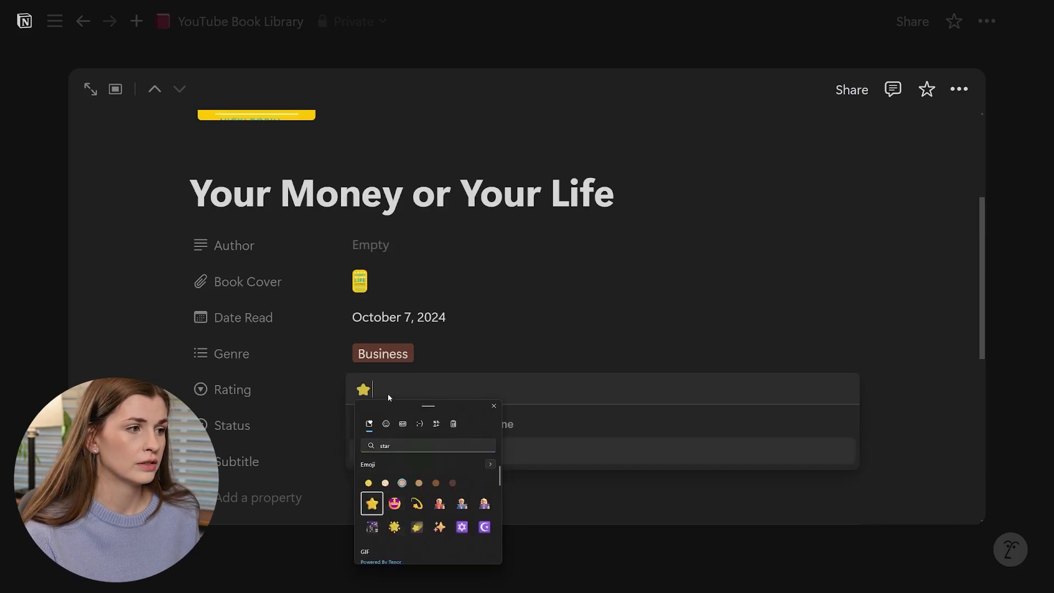
pyautogui.press('Escape')
pyautogui.press('Return')
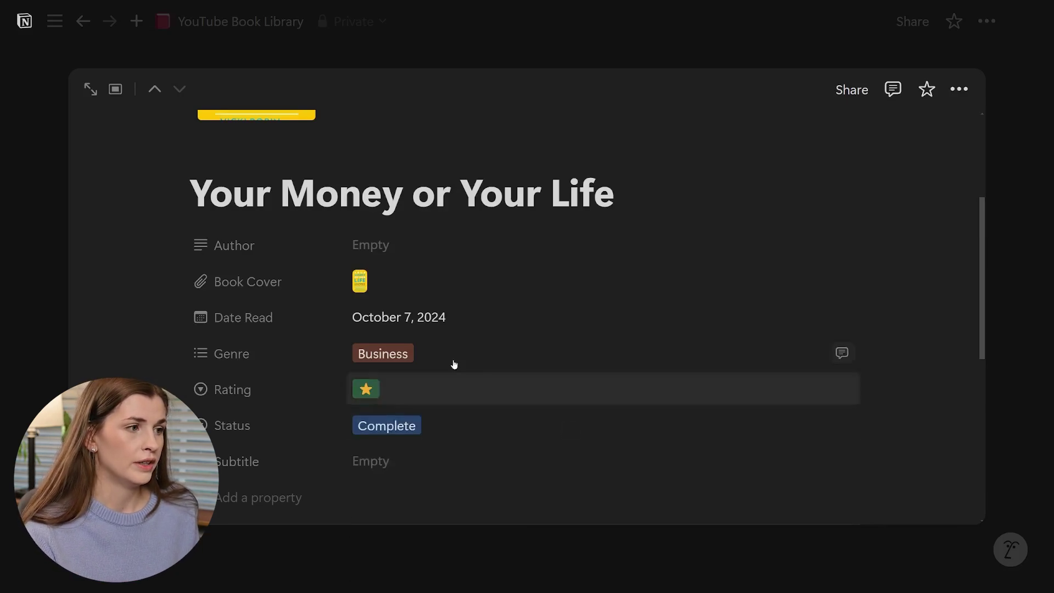
# Create a two-star emoji option for the Rating property on the Your Money or Your Life page.
pyautogui.click(434, 394)
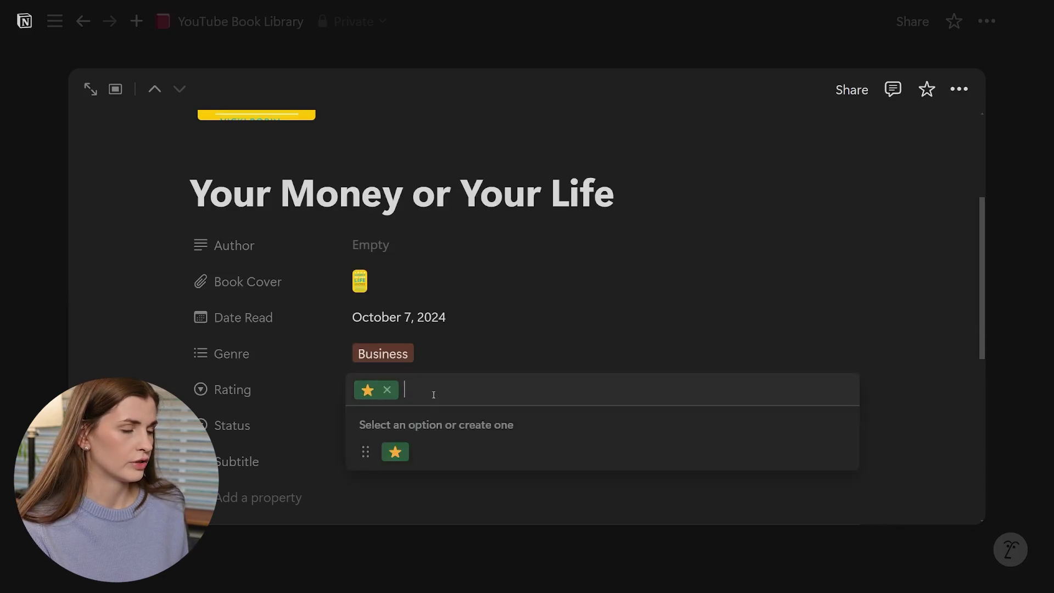
pyautogui.press('super+period')
pyautogui.write('star')
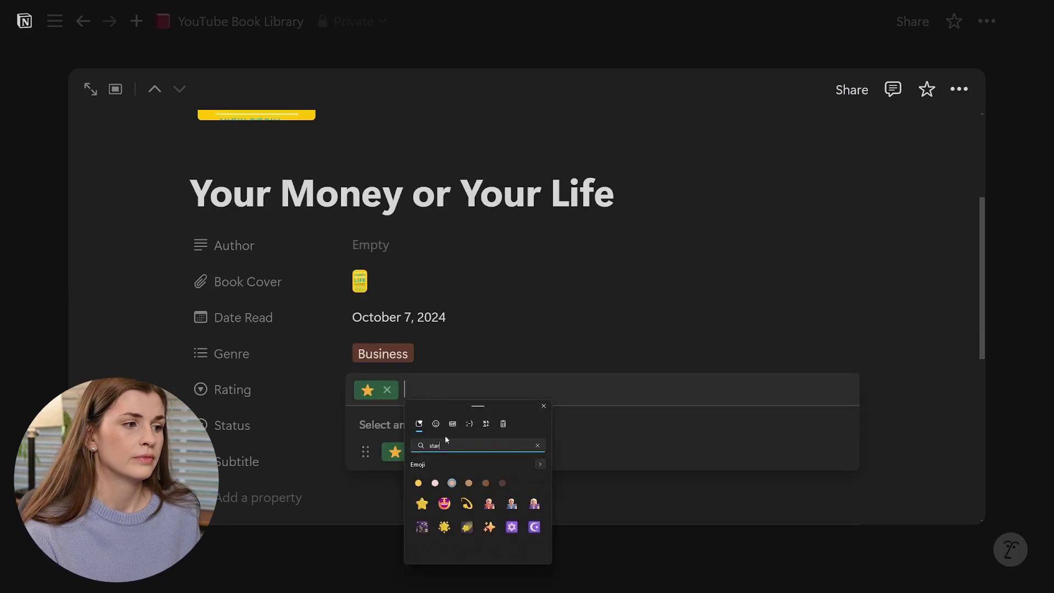
pyautogui.click(422, 503)
pyautogui.click(421, 504)
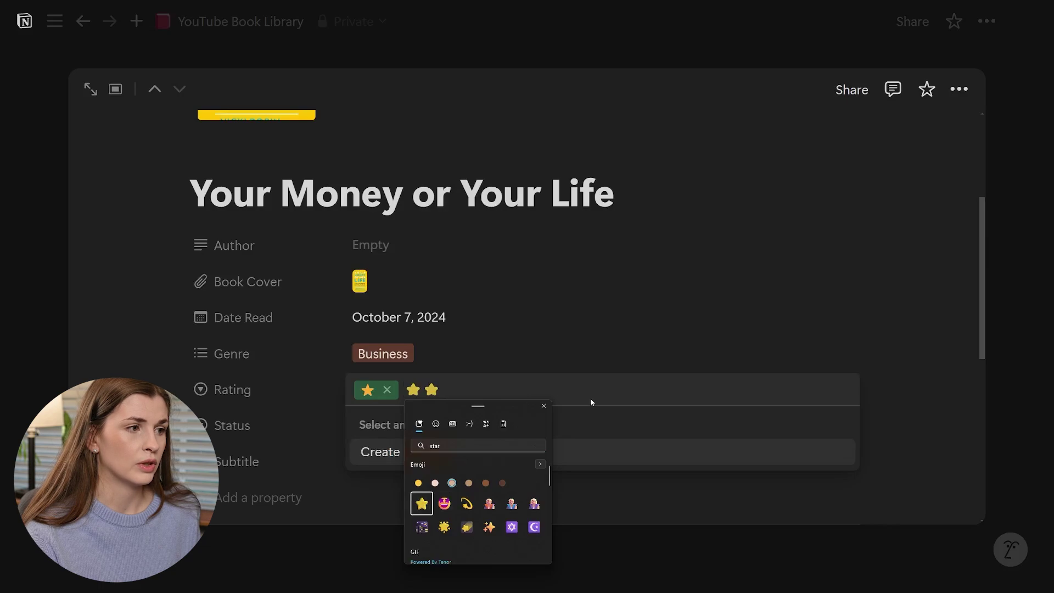
pyautogui.press('Escape')
pyautogui.click(471, 458)
# Create a three-star emoji option for the Rating property of the same book.
pyautogui.click(430, 393)
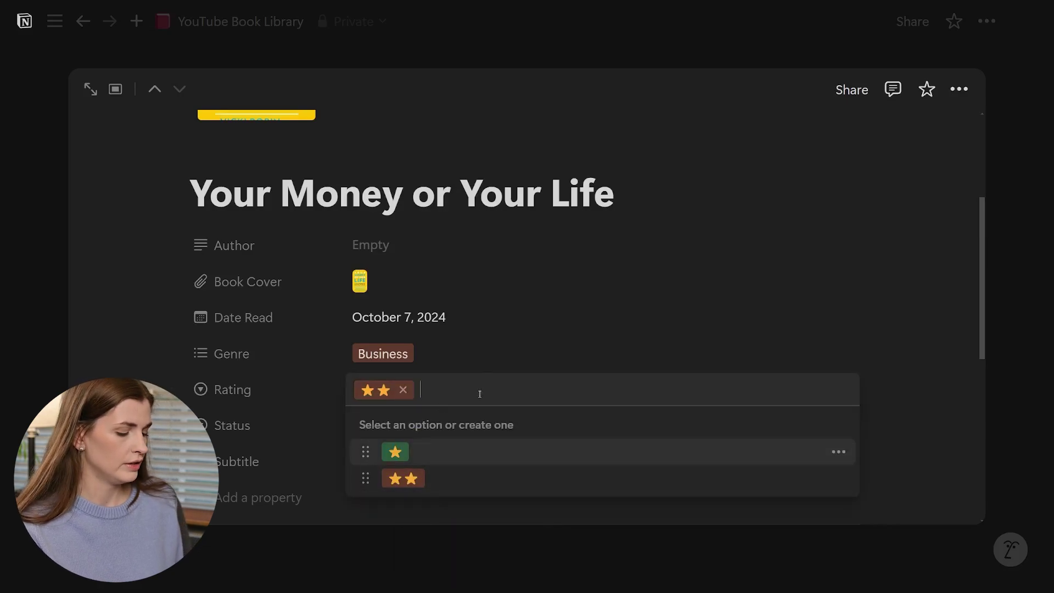
pyautogui.press('super+period')
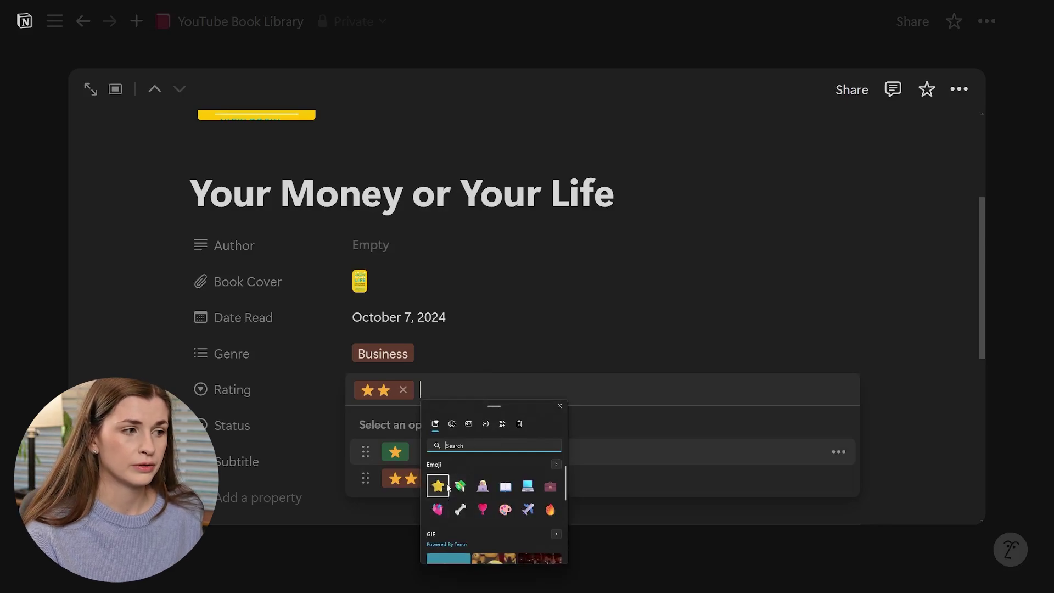
pyautogui.click(447, 486)
pyautogui.click(447, 486)
pyautogui.click(447, 486)
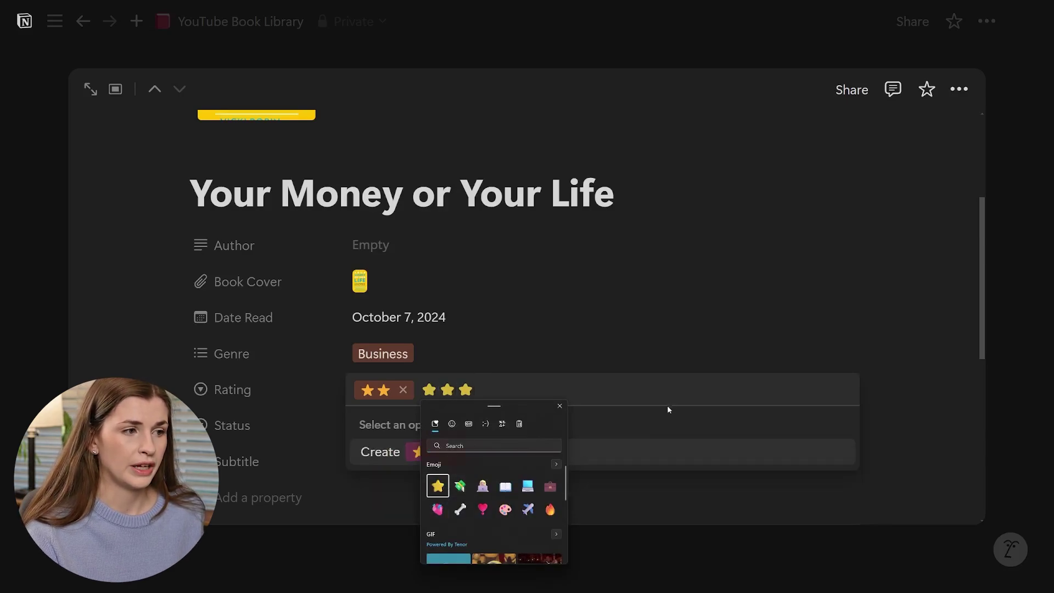
pyautogui.click(668, 409)
pyautogui.click(504, 462)
# Set the book's Rating to the one-star option and close the page.
pyautogui.click(527, 390)
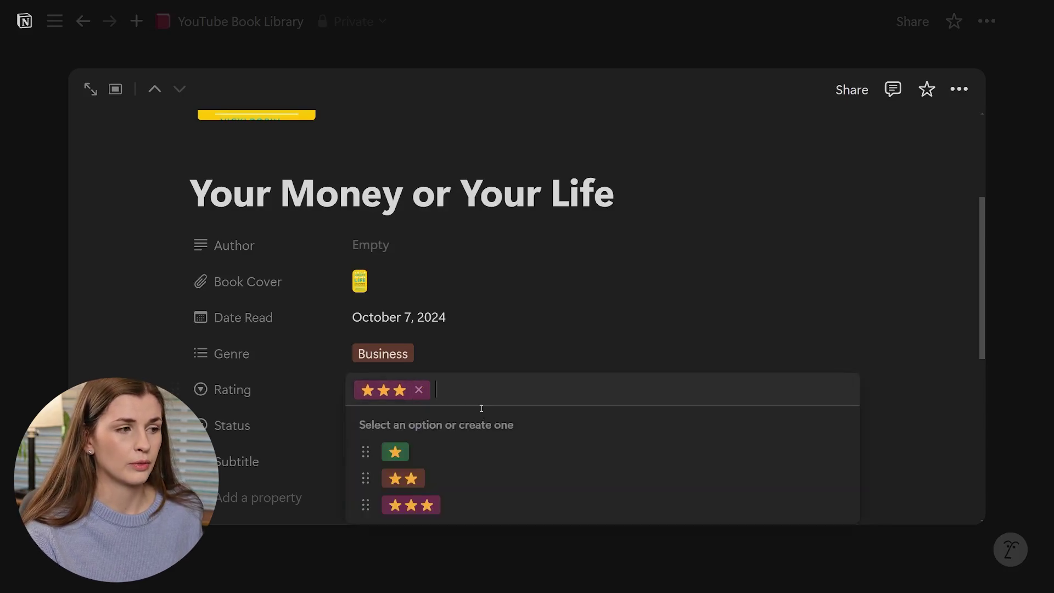
pyautogui.click(417, 451)
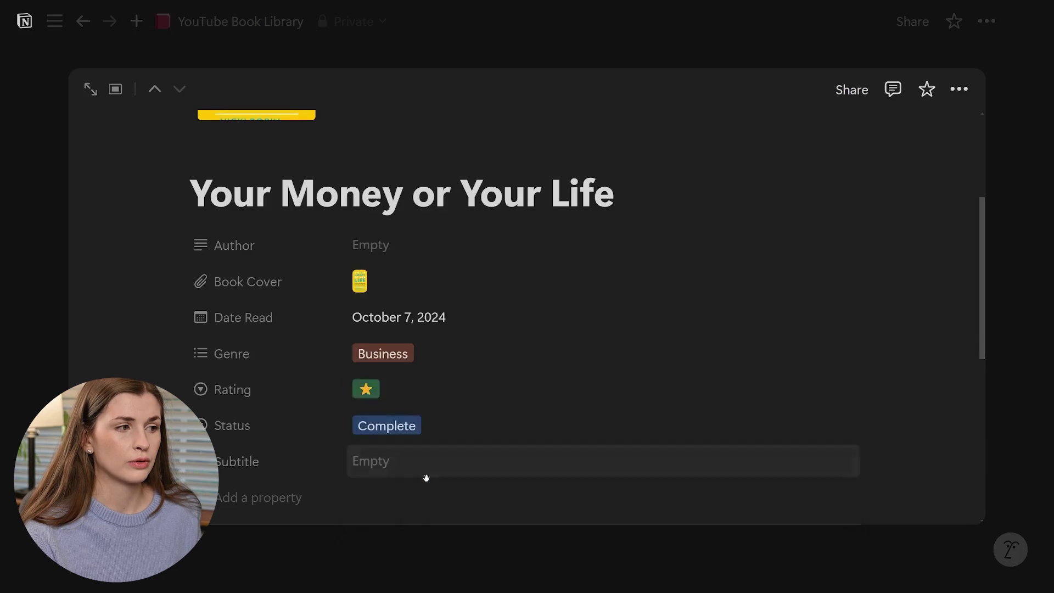
pyautogui.click(1003, 372)
# Add a second board view to the book library and group it by Rating.
pyautogui.click(373, 143)
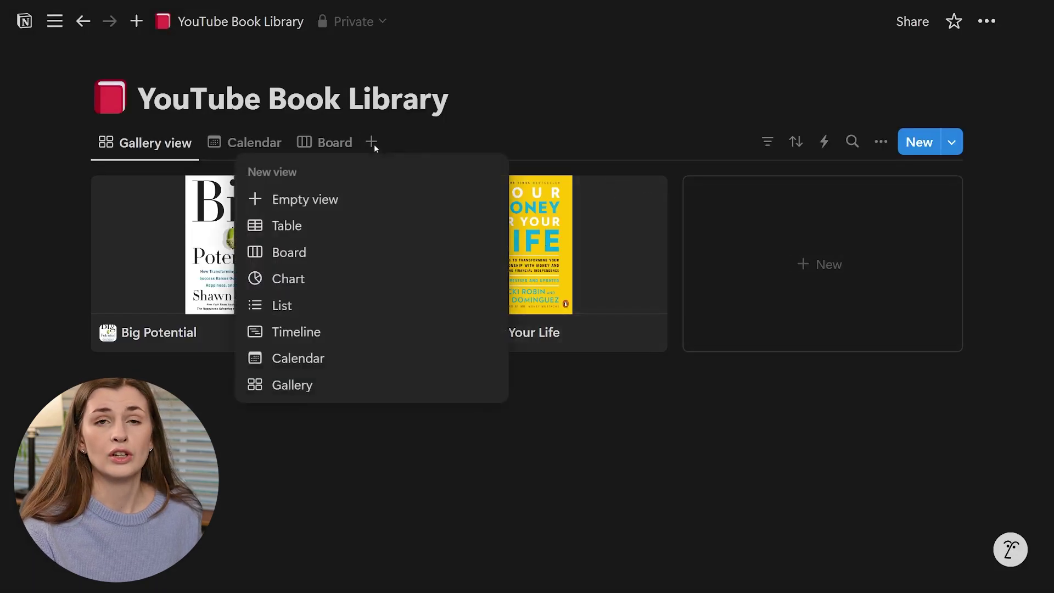
pyautogui.click(307, 252)
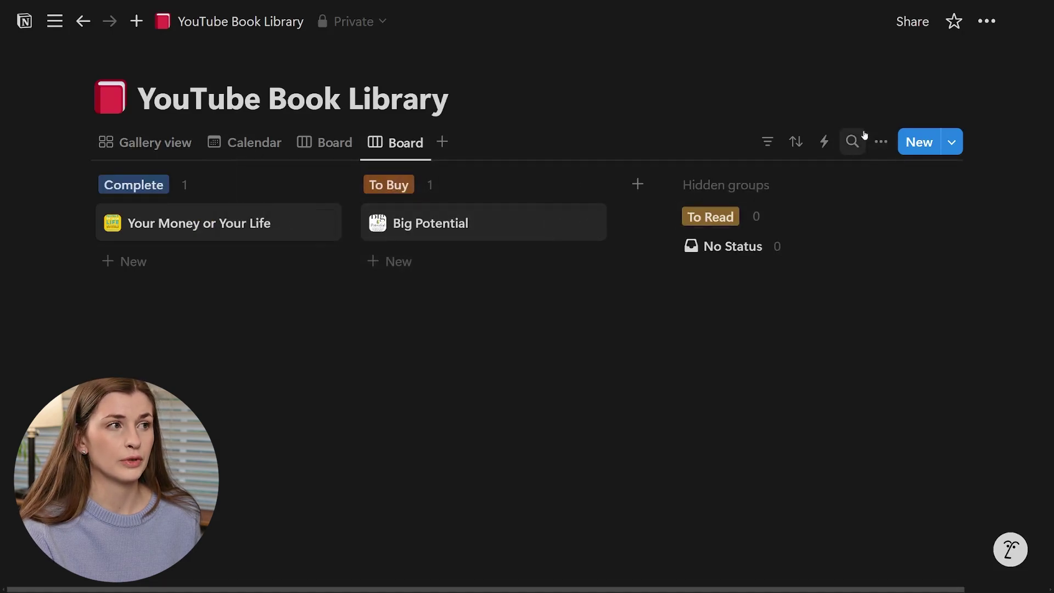
pyautogui.click(885, 144)
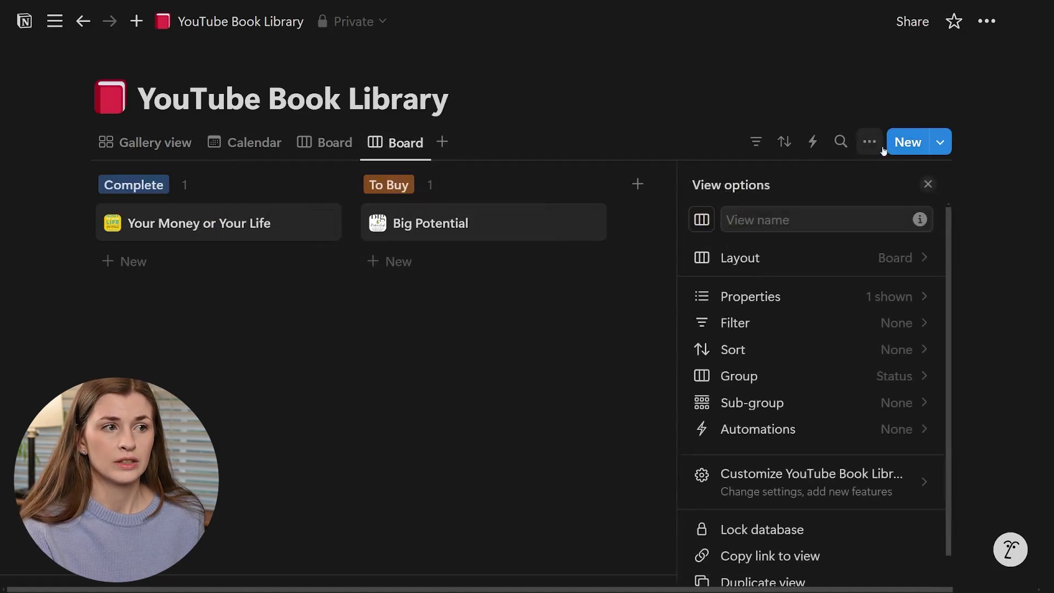
pyautogui.click(815, 271)
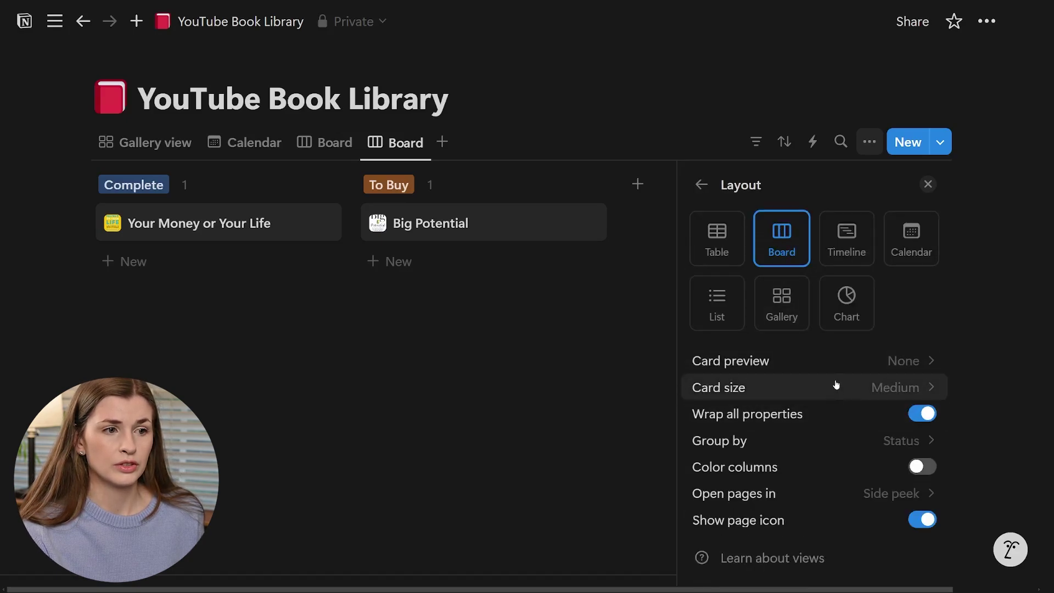
pyautogui.click(836, 440)
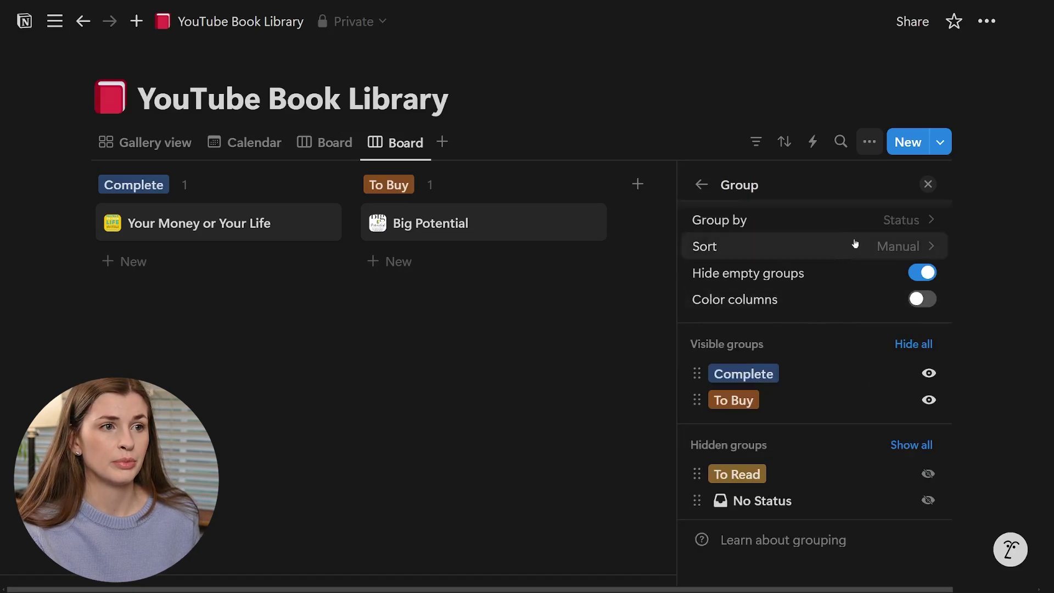
pyautogui.click(866, 222)
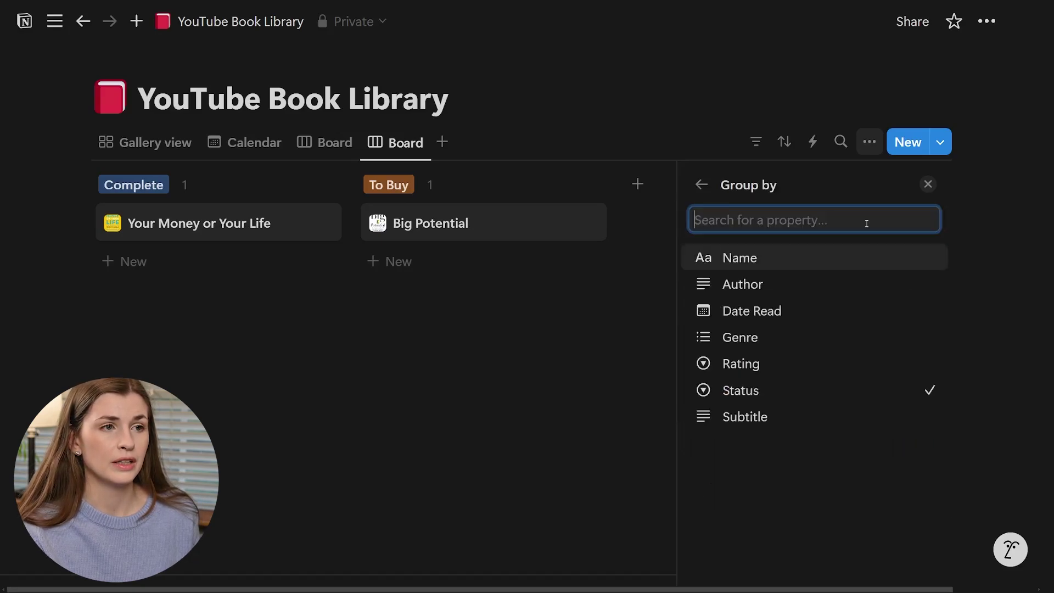
pyautogui.click(774, 369)
pyautogui.click(549, 346)
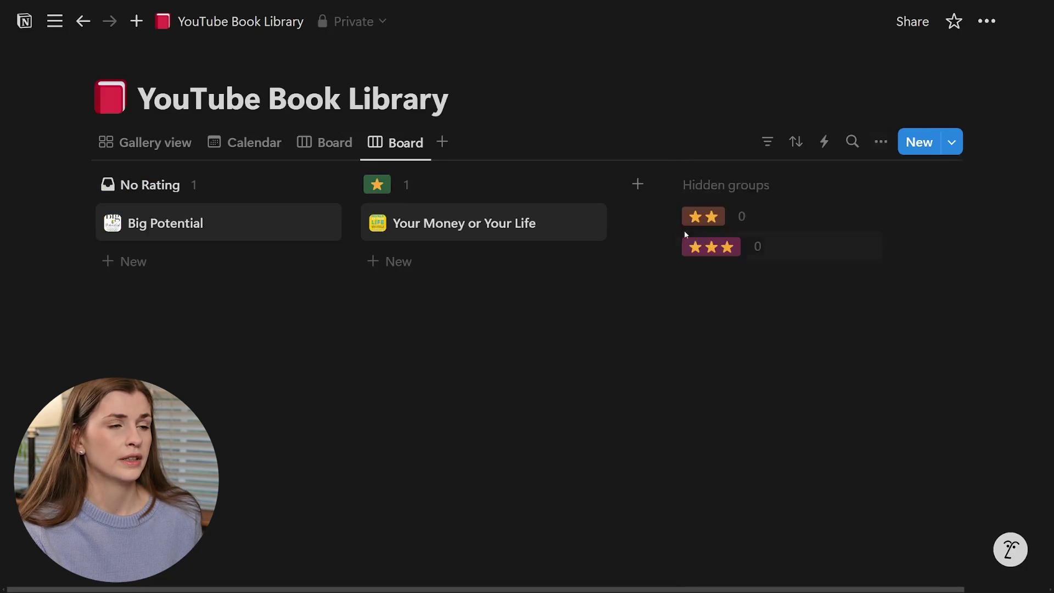
# Show the hidden two-star and three-star groups on the new board.
pyautogui.click(774, 221)
pyautogui.click(873, 252)
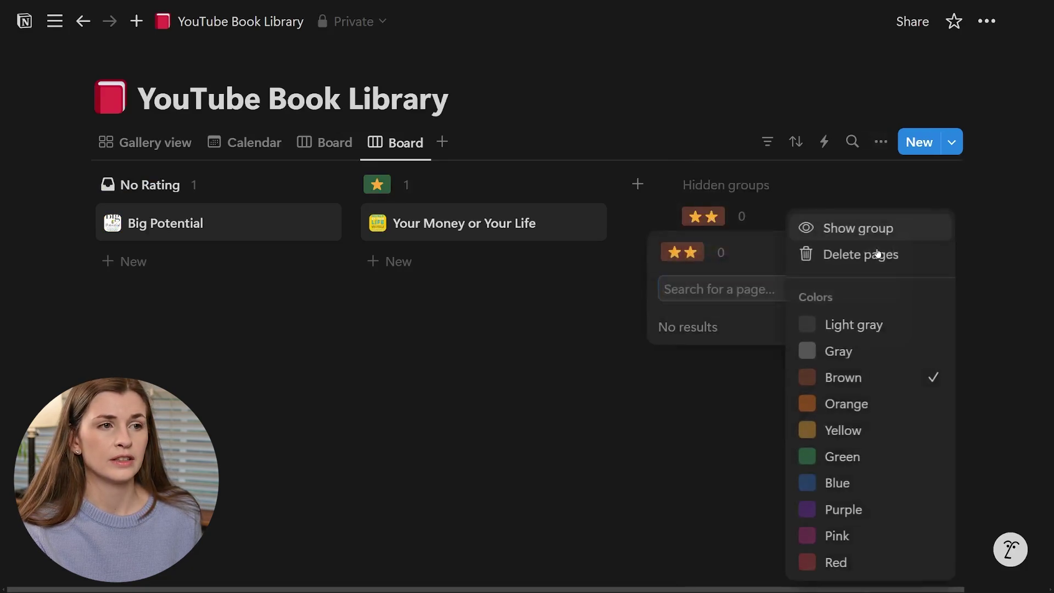
pyautogui.click(858, 228)
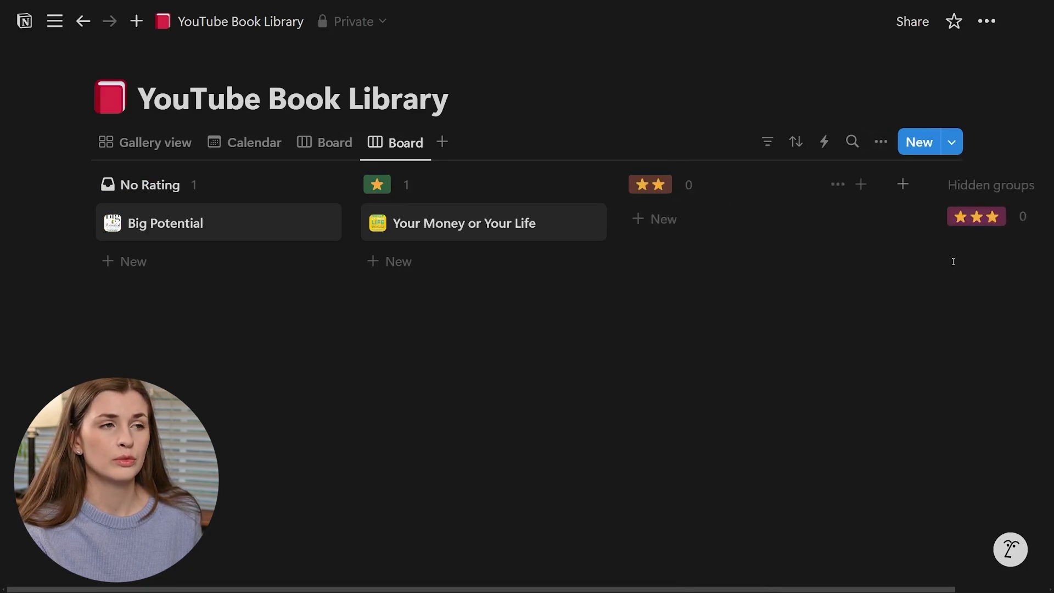
pyautogui.hscroll(1, 856, 258)
pyautogui.click(976, 216)
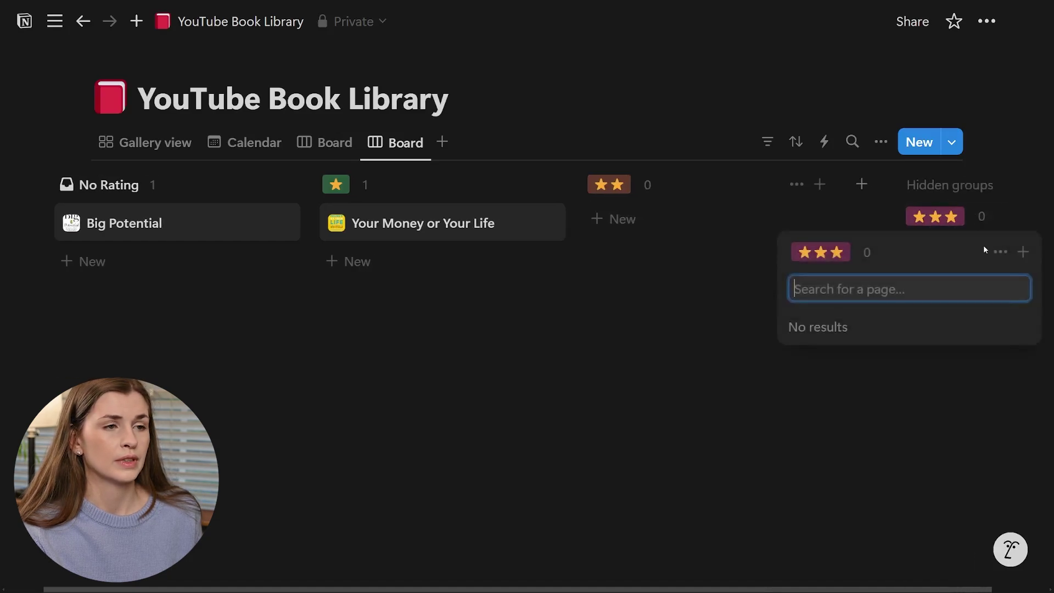
pyautogui.click(999, 253)
pyautogui.click(933, 231)
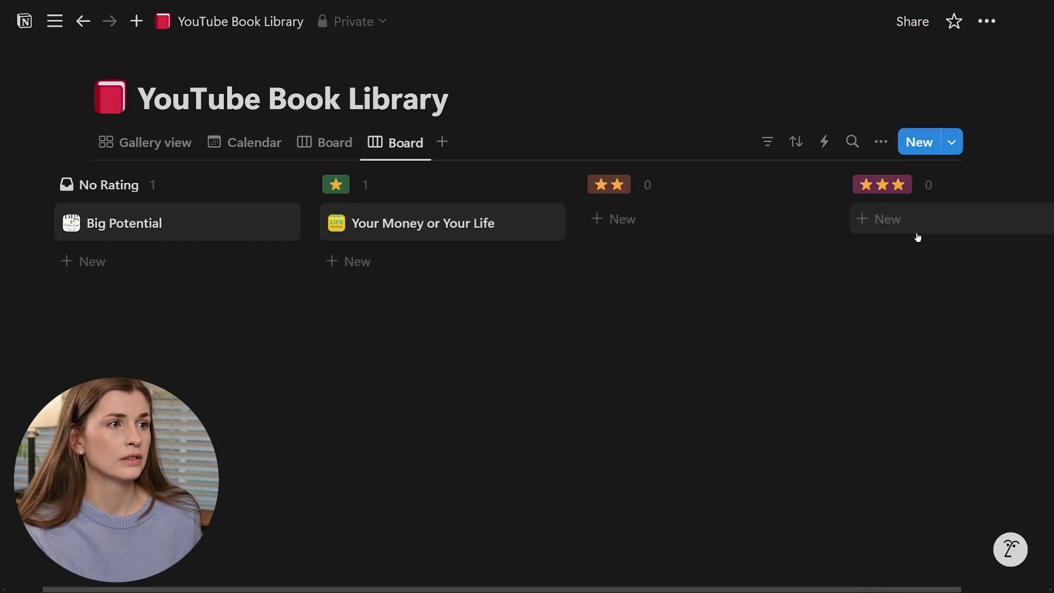
# Move the Big Potential card from No Rating into the three-star column.
pyautogui.hscroll(2, 676, 352)
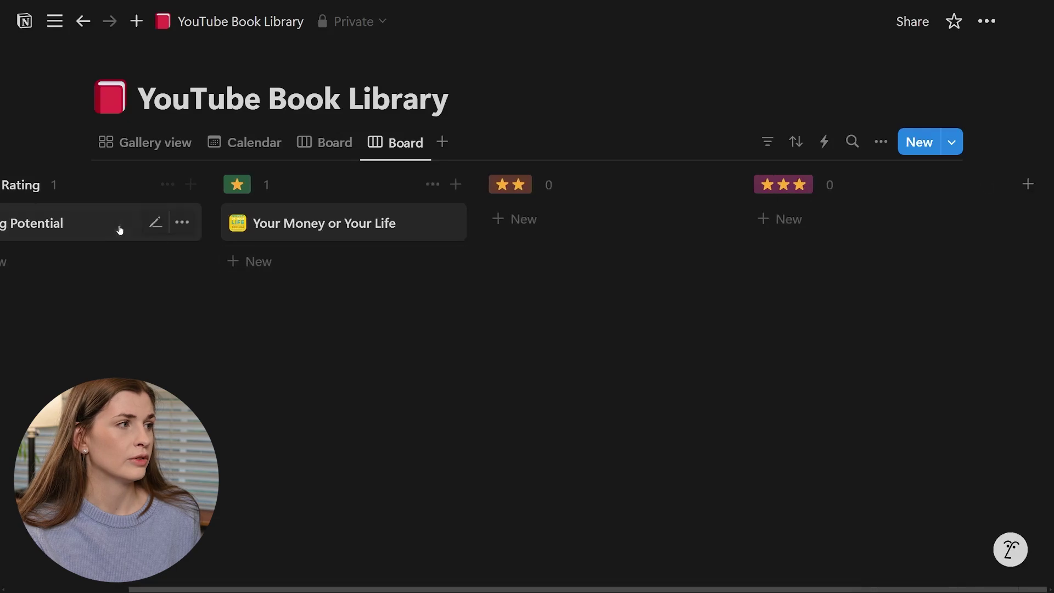
pyautogui.moveTo(118, 228); pyautogui.dragTo(883, 234)
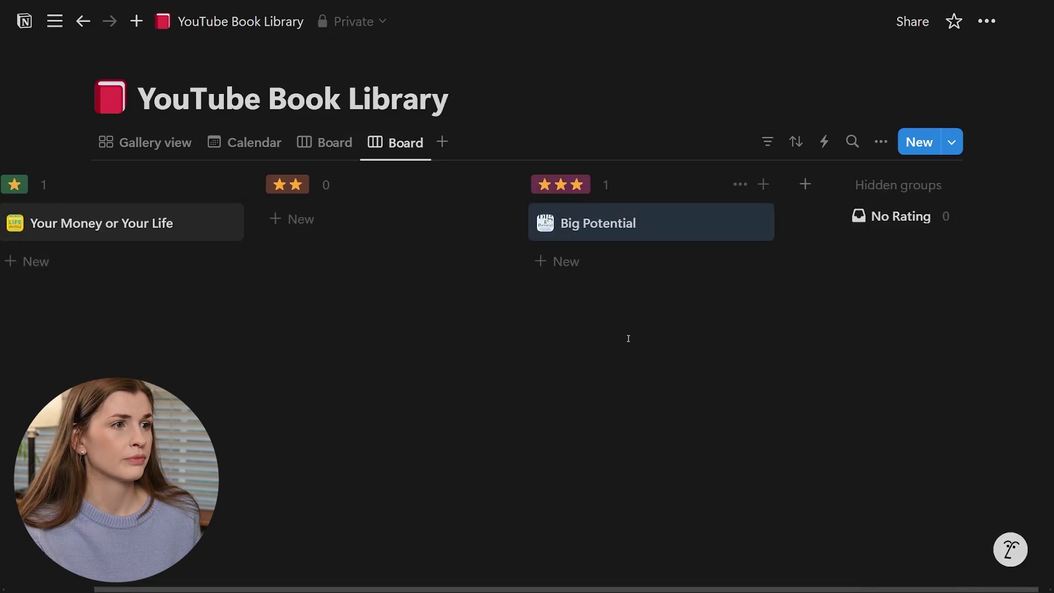
pyautogui.hscroll(-2, 672, 349)
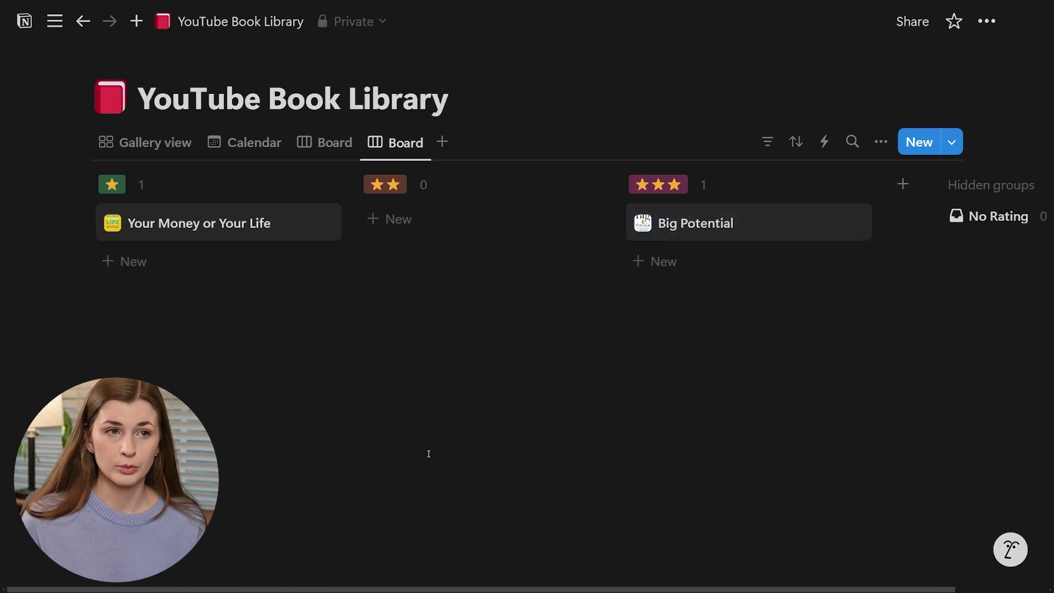
# Rename the board view grouped by stars as Rating.
pyautogui.click(405, 142)
pyautogui.click(417, 180)
pyautogui.write('Rating')
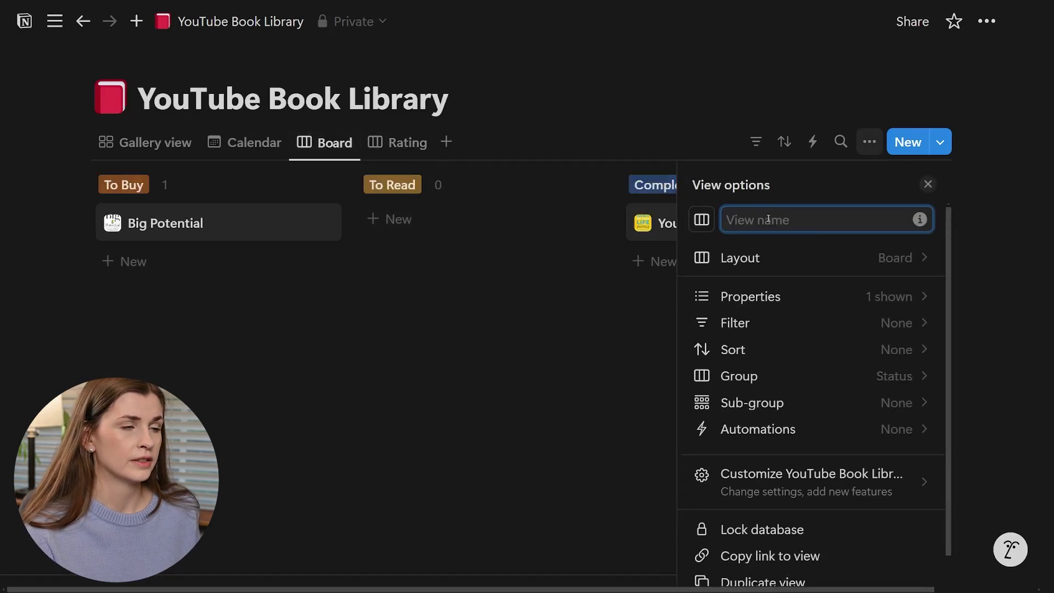
# Rename the board view grouped by reading status as Status and close its view options.
pyautogui.write('S')
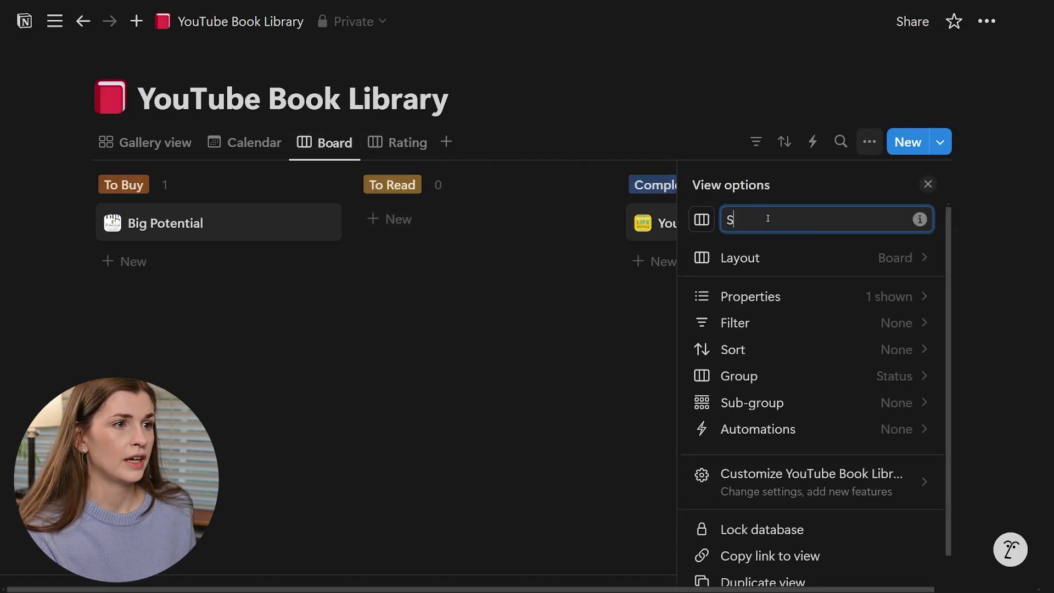
pyautogui.write('tatus')
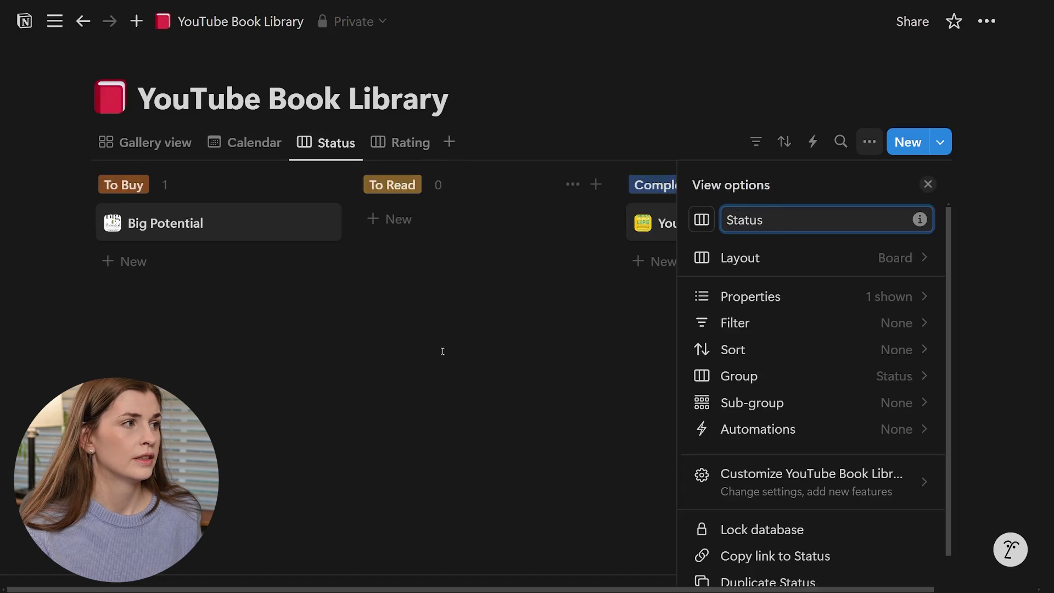
pyautogui.click(457, 336)
# Look through the gallery, Calendar, Status and Rating views of the library and return to the gallery.
pyautogui.click(181, 147)
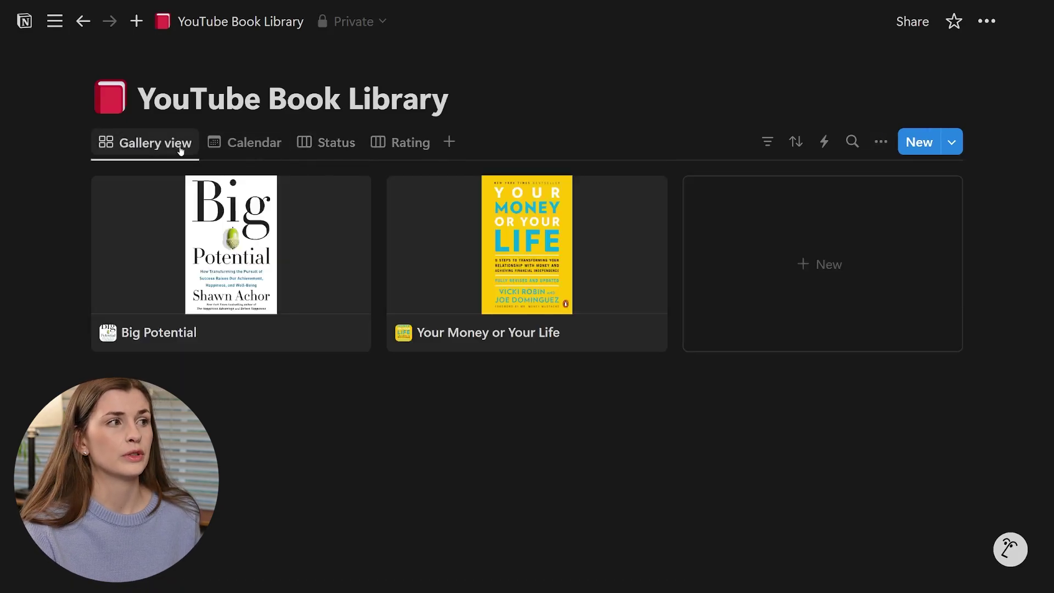
pyautogui.click(252, 144)
pyautogui.click(334, 143)
pyautogui.click(402, 144)
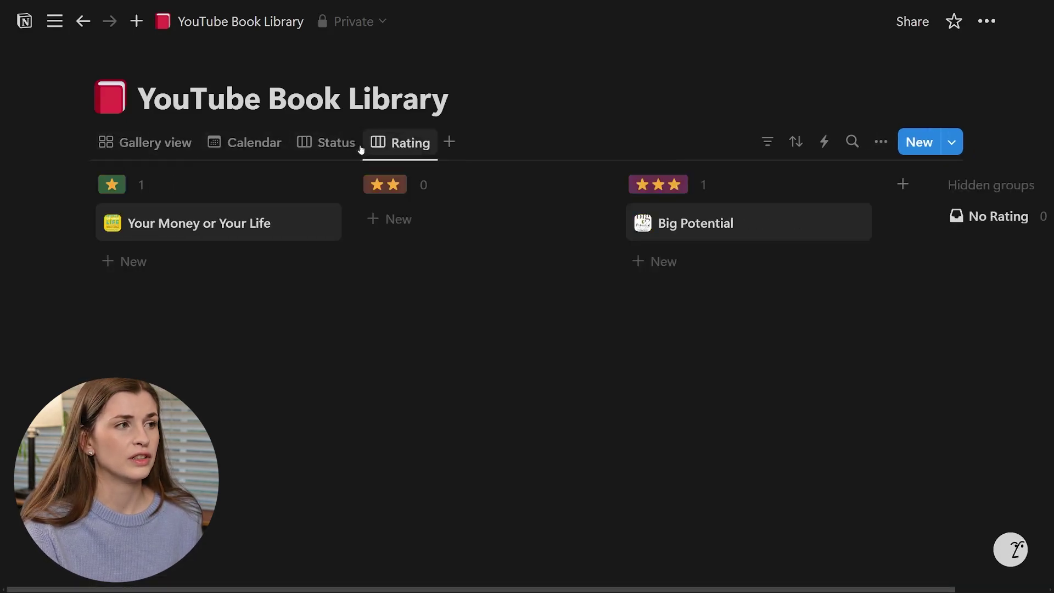
pyautogui.click(144, 144)
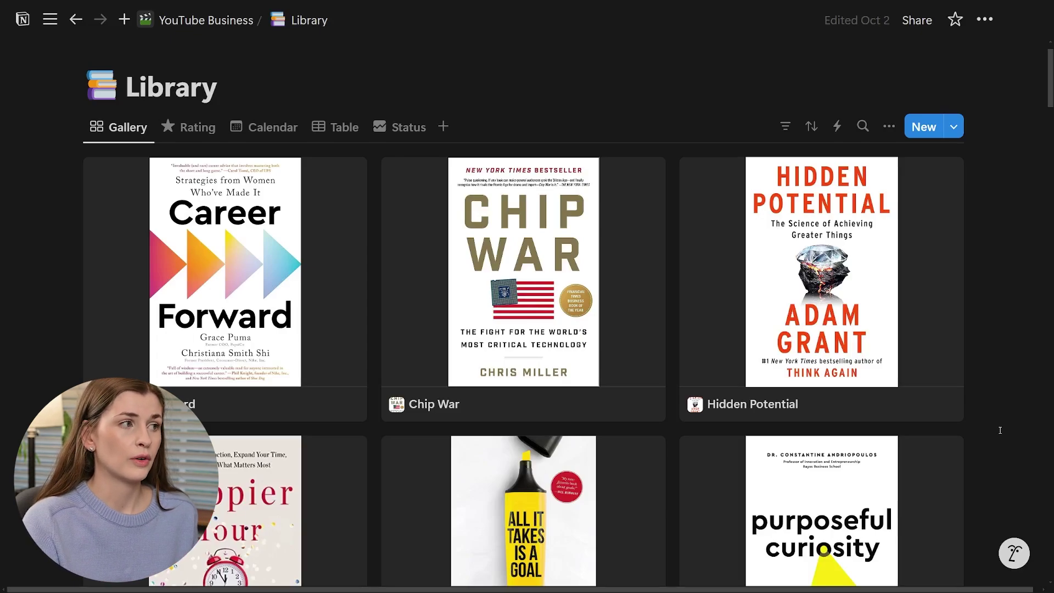
# Open the Career Forward page in the Library database and examine its properties and chapter notes.
pyautogui.click(253, 313)
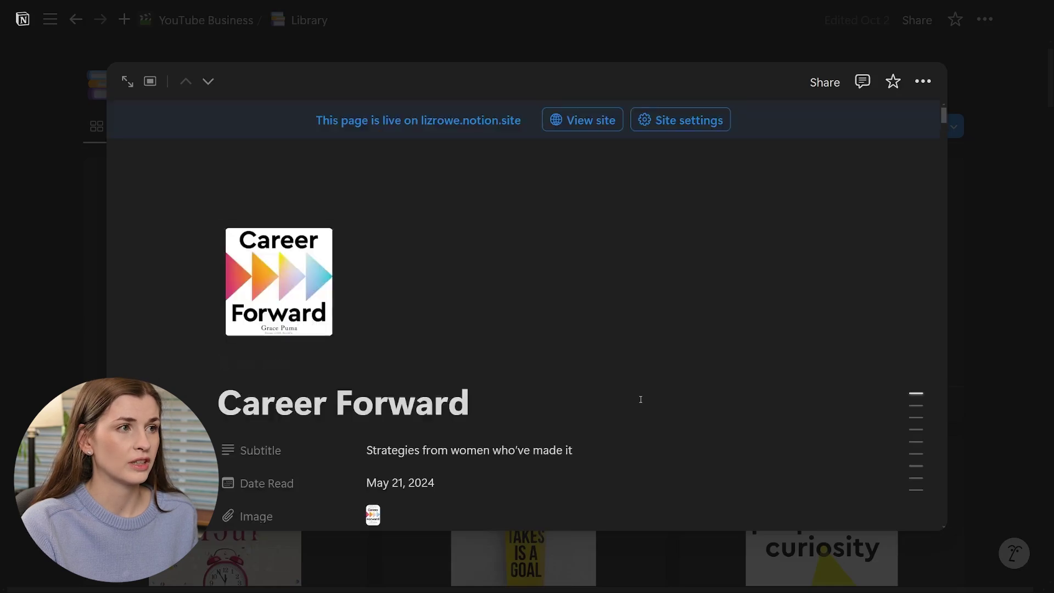
pyautogui.scroll(-3, 641, 404)
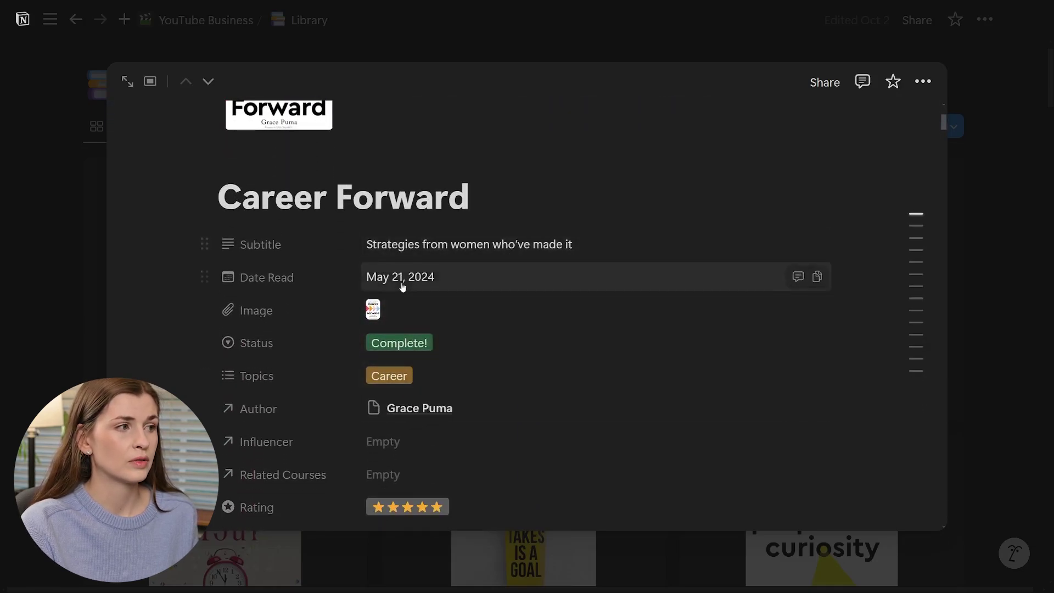
pyautogui.scroll(-2, 464, 411)
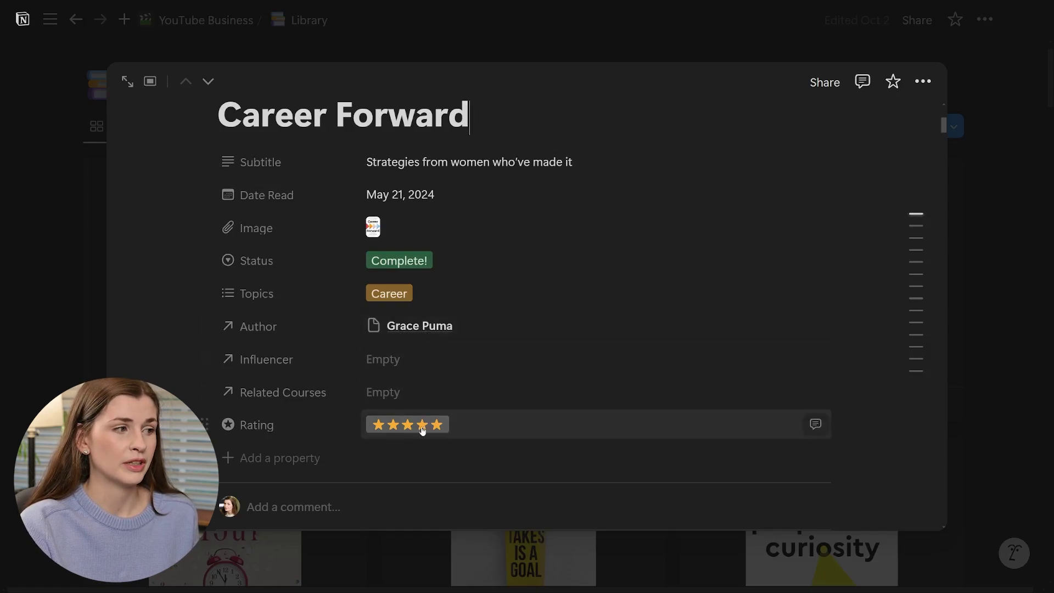
pyautogui.scroll(-6, 387, 442)
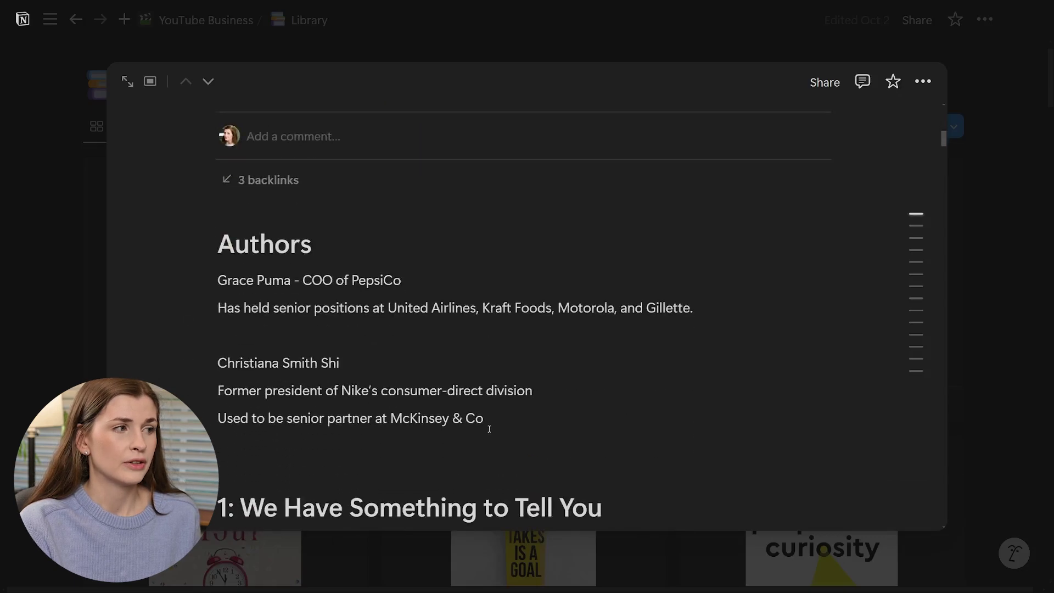
pyautogui.scroll(-5, 340, 469)
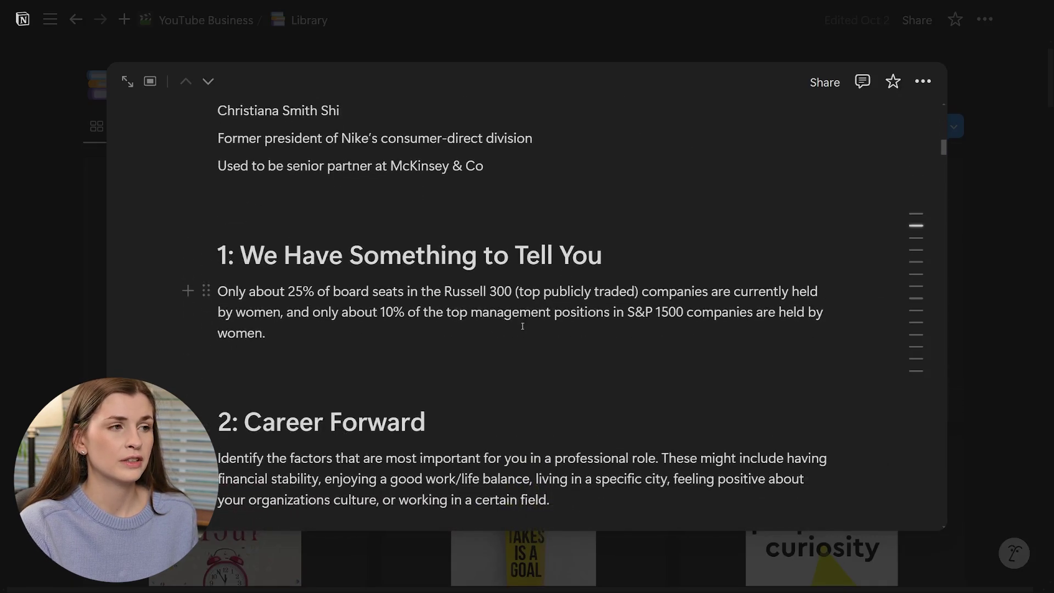
pyautogui.scroll(-3, 522, 324)
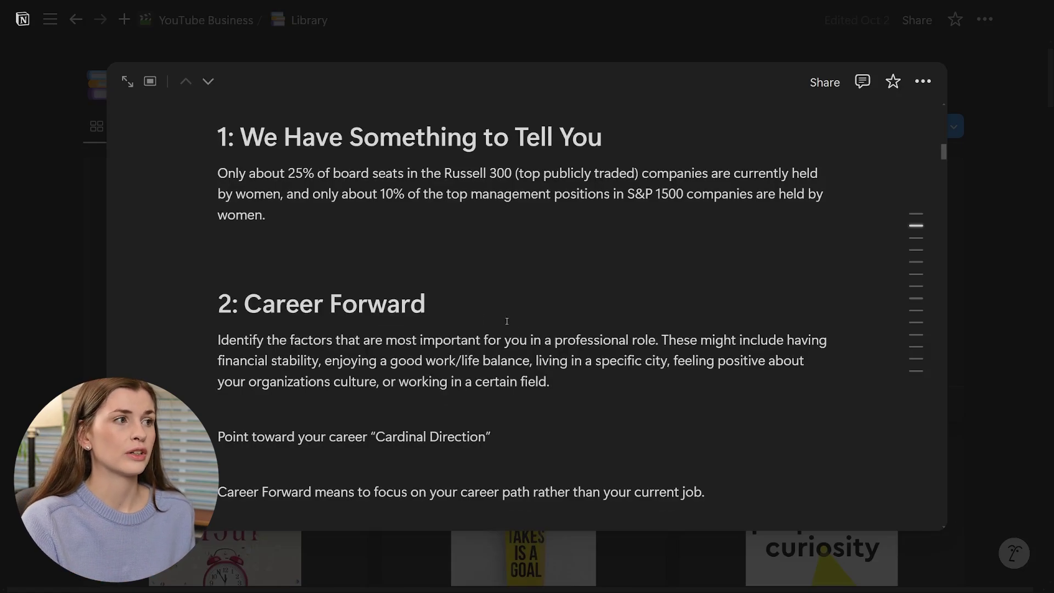
pyautogui.scroll(-12, 522, 326)
pyautogui.scroll(-8, 480, 322)
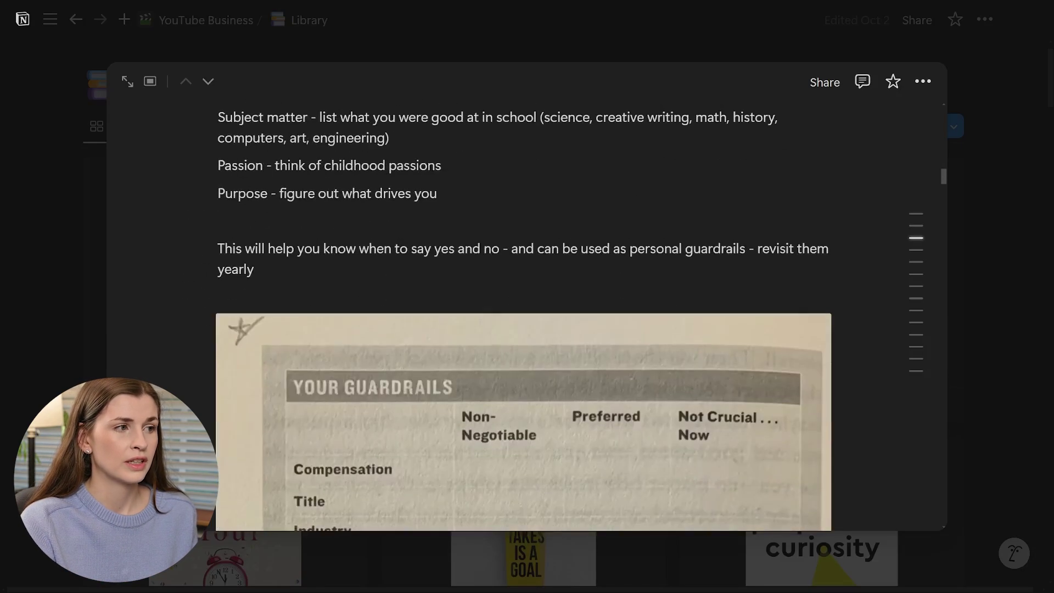
# Read through the Career Forward chapter notes and page photos from the guardrails section to chapter 8.
pyautogui.scroll(-3, 664, 295)
pyautogui.scroll(-18, 664, 295)
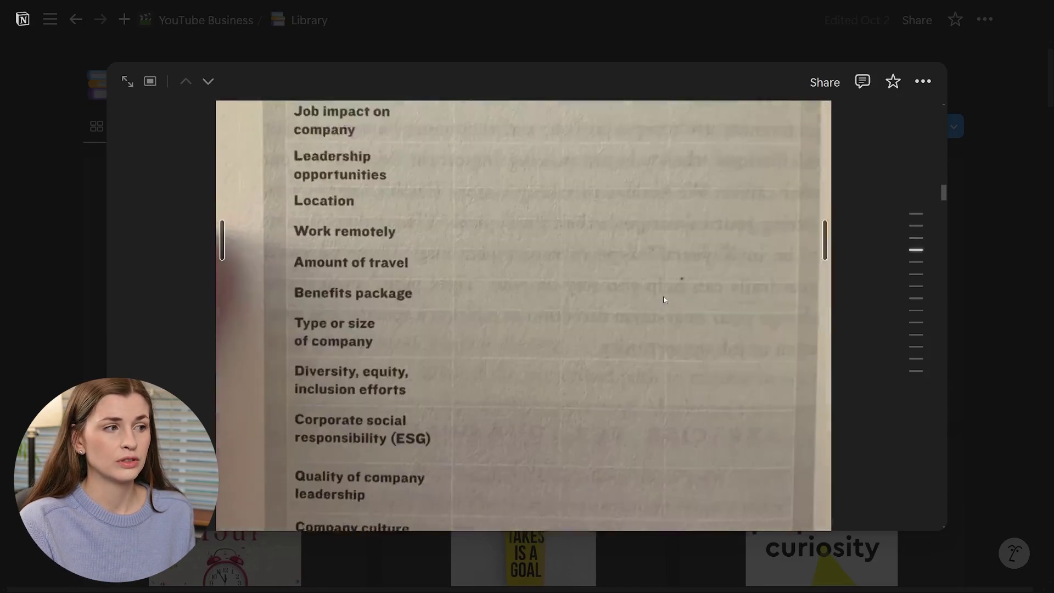
pyautogui.scroll(-20, 662, 301)
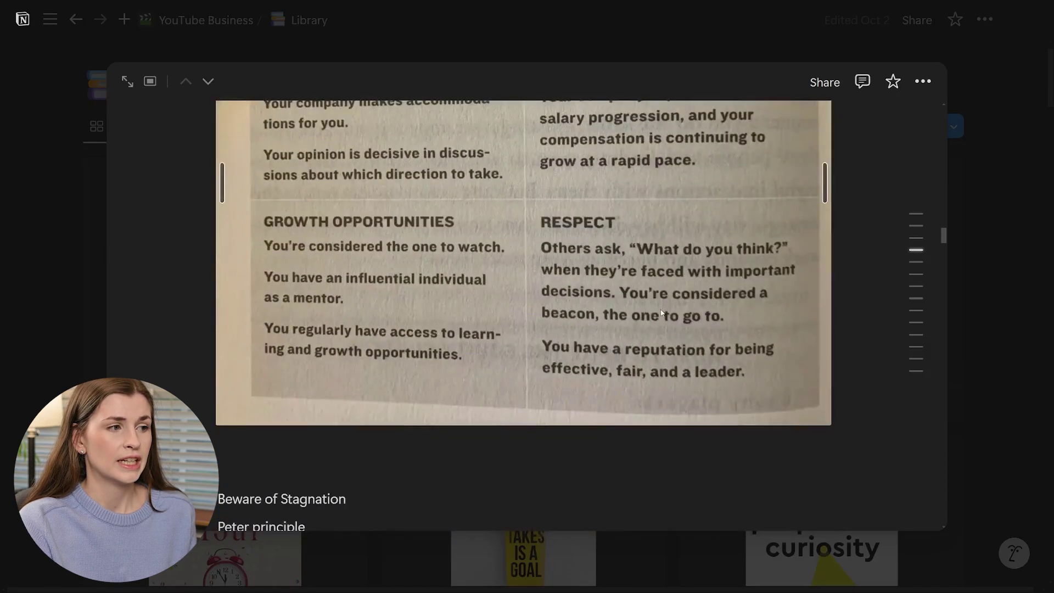
pyautogui.scroll(-20, 663, 314)
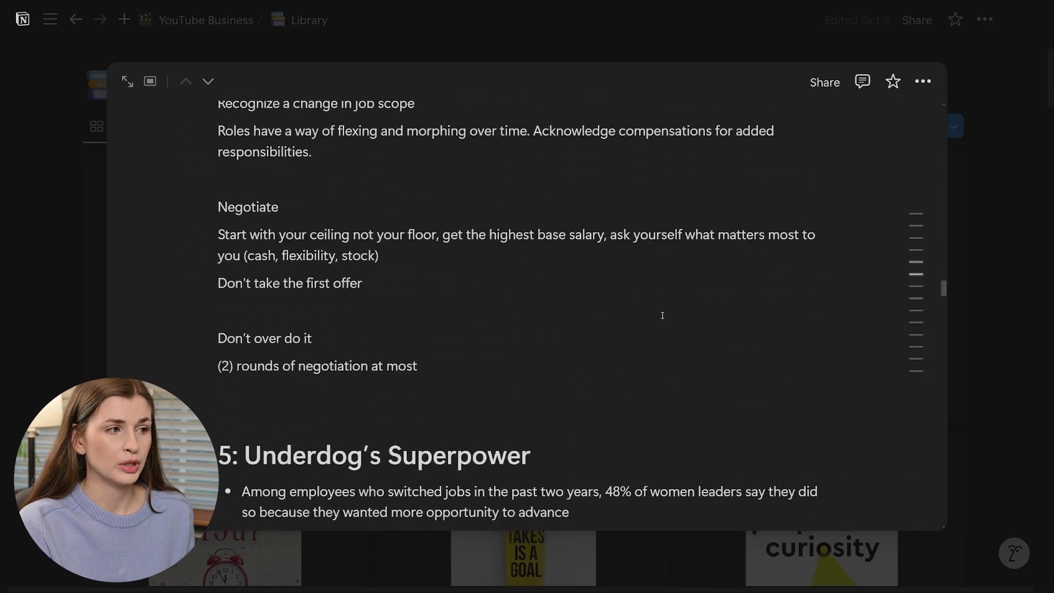
pyautogui.scroll(-20, 663, 317)
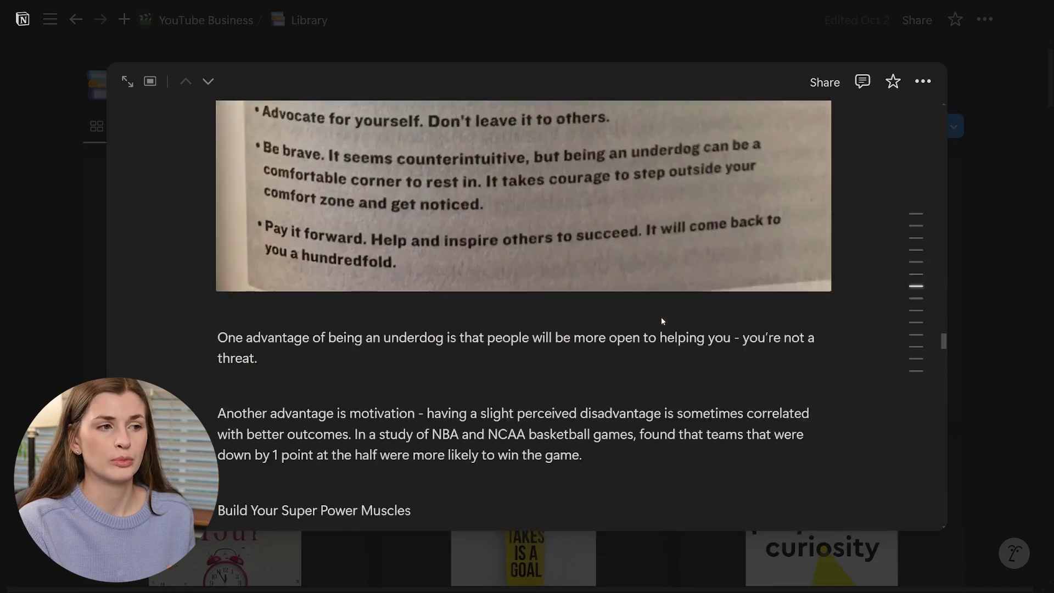
pyautogui.scroll(-20, 660, 321)
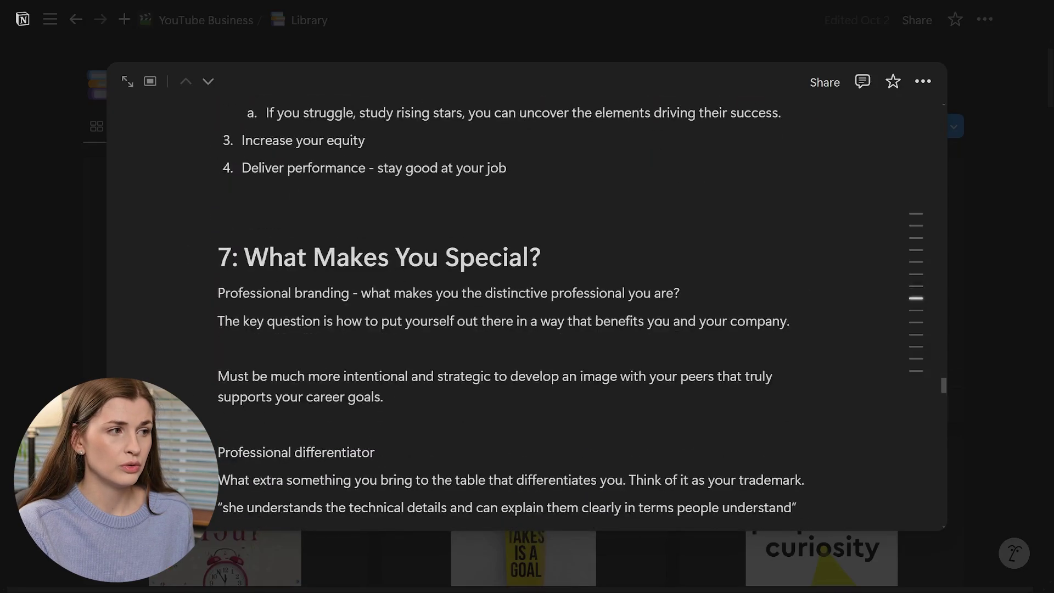
pyautogui.scroll(-5, 660, 322)
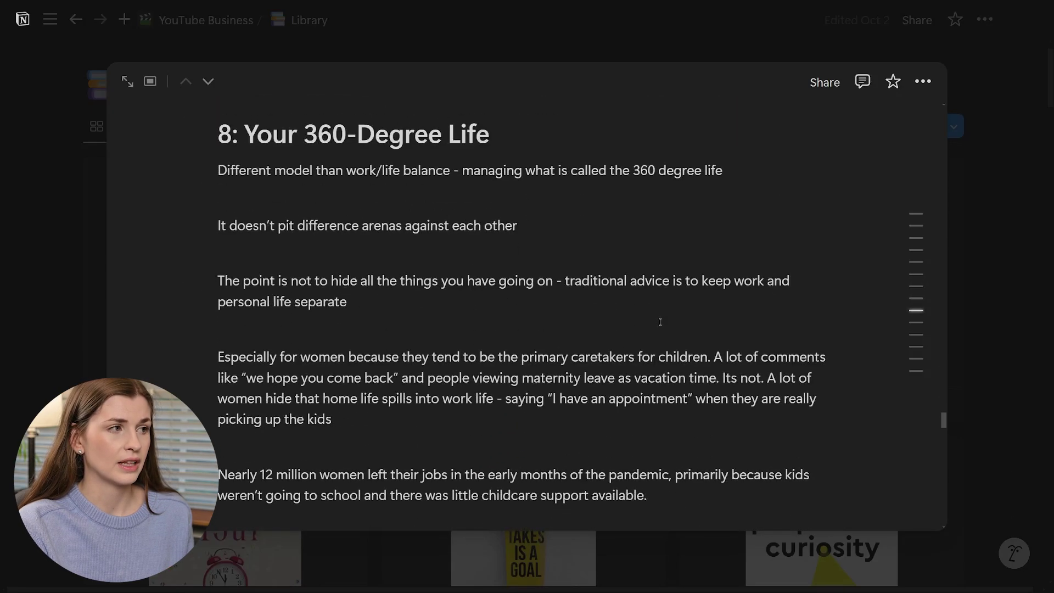
# Insert a link to the Your Money or Your Life page from YouTube Book Library above the chapter 8 heading.
pyautogui.scroll(4, 660, 322)
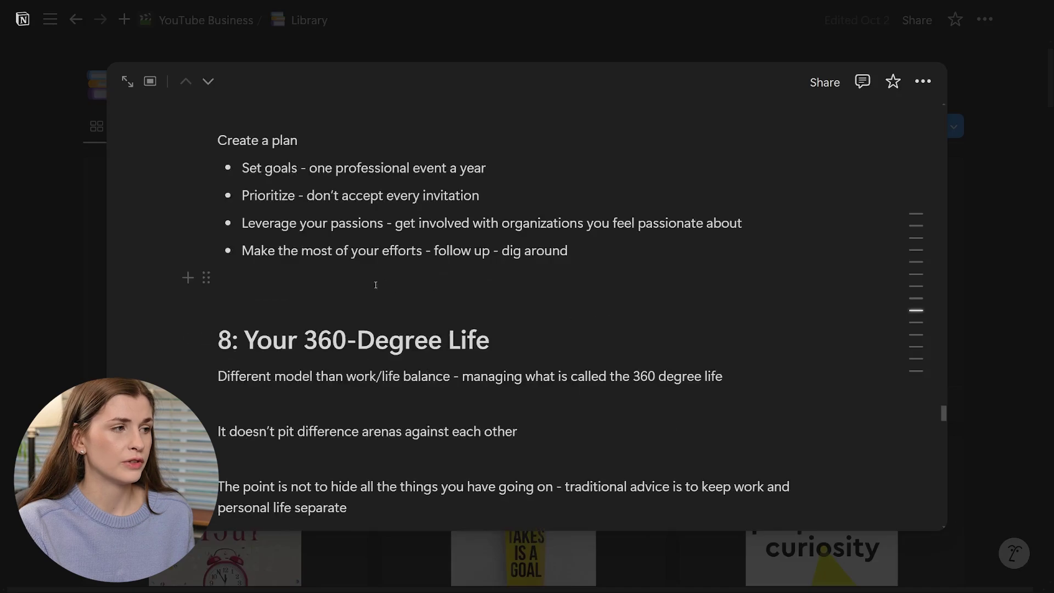
pyautogui.click(346, 284)
pyautogui.press('Return')
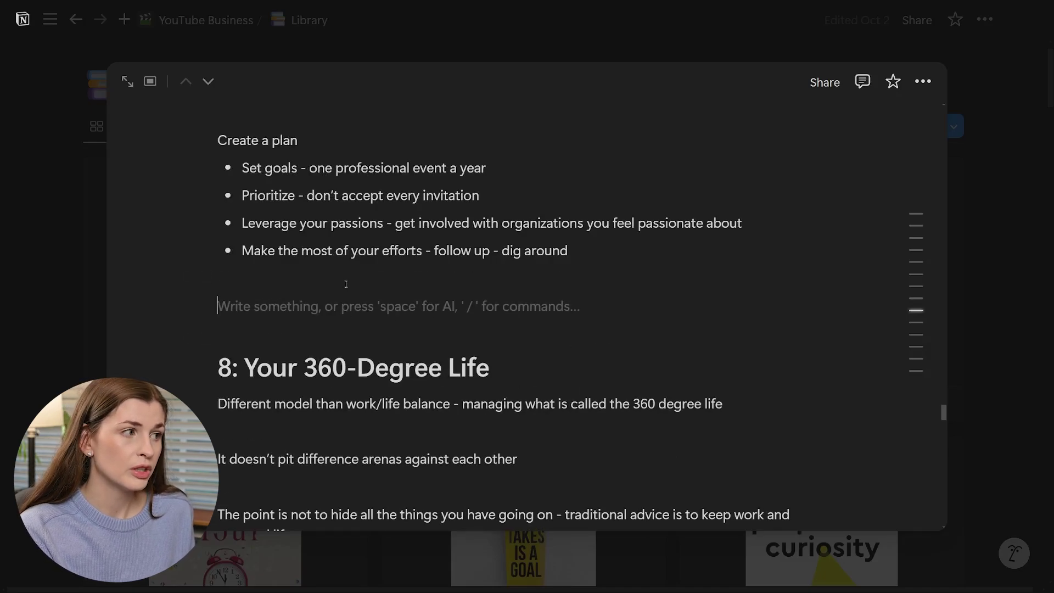
pyautogui.write('/link')
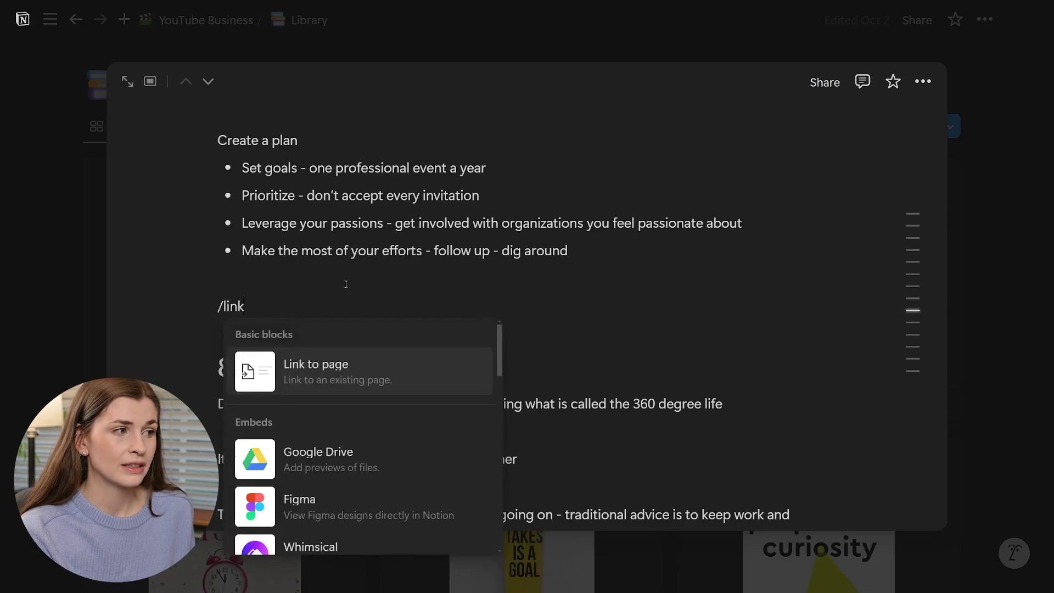
pyautogui.click(351, 382)
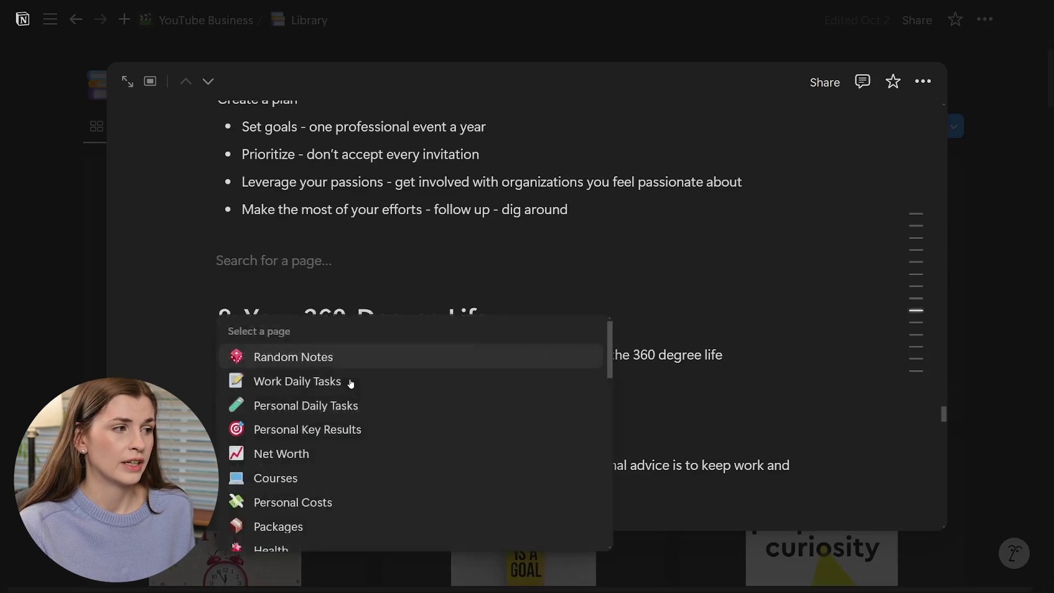
pyautogui.write('Your')
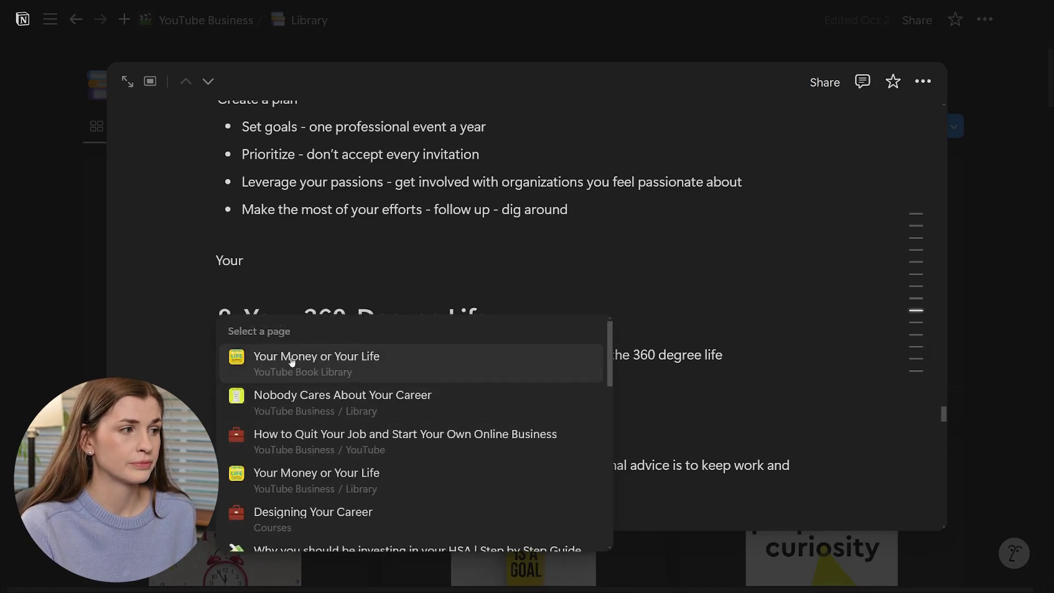
pyautogui.click(301, 365)
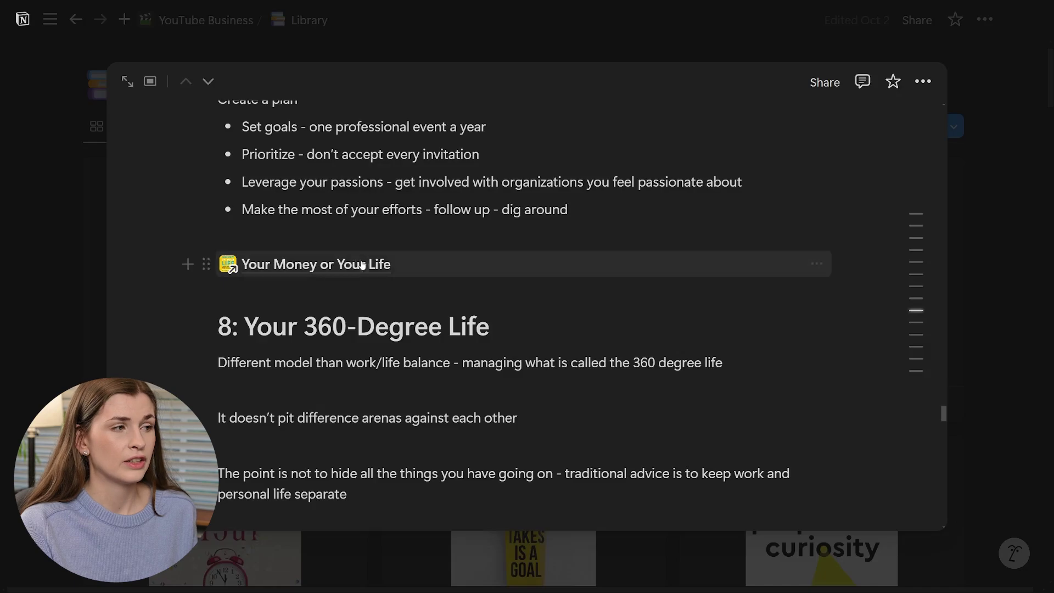
# Follow the Your Money or Your Life link, examine that book's properties, and return to Career Forward.
pyautogui.scroll(3, 360, 265)
pyautogui.scroll(-2, 384, 377)
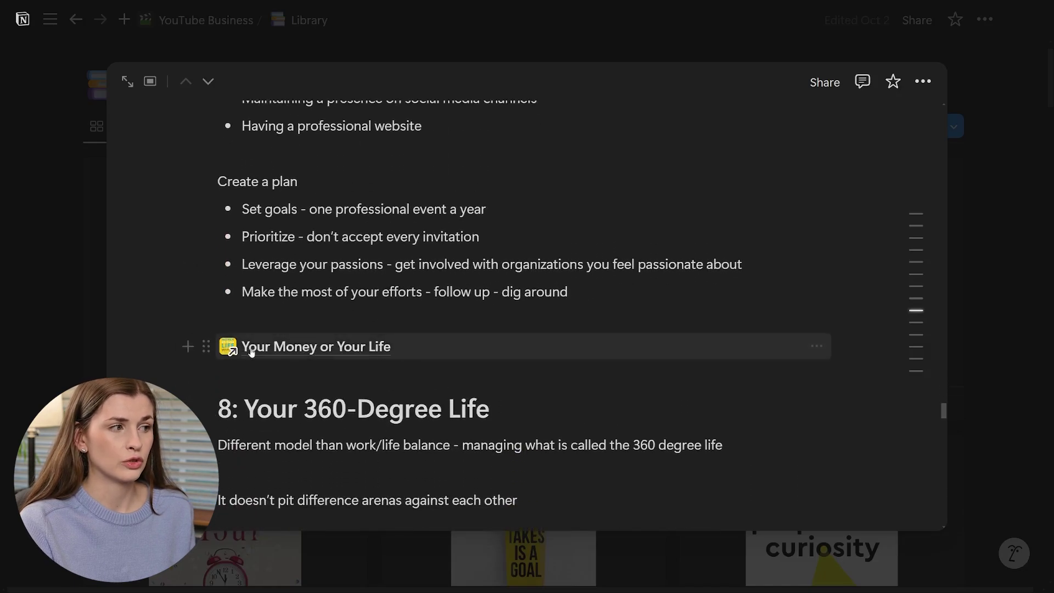
pyautogui.click(303, 354)
pyautogui.scroll(-3, 525, 472)
pyautogui.scroll(3, 522, 470)
pyautogui.scroll(-3, 494, 395)
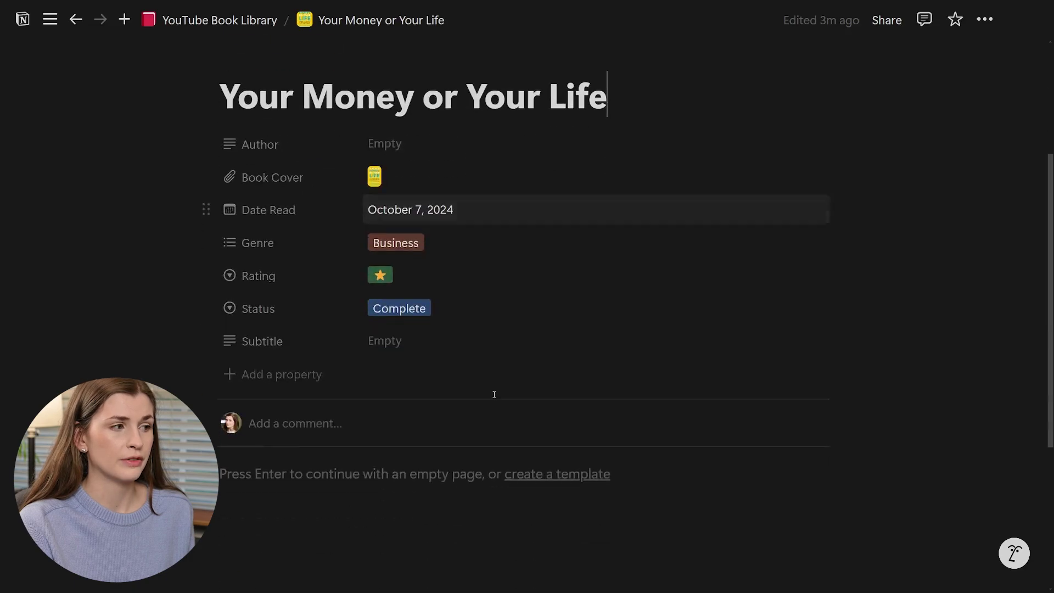
pyautogui.scroll(3, 486, 421)
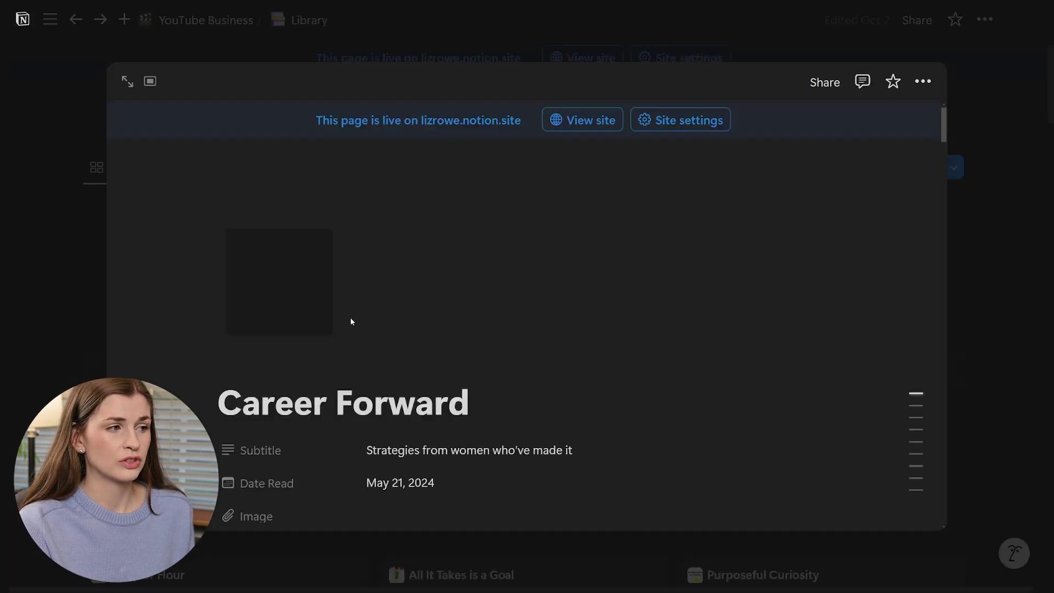
# Delete the Your Money or Your Life link above the chapter 8 heading and close the Career Forward page.
pyautogui.scroll(-20, 458, 451)
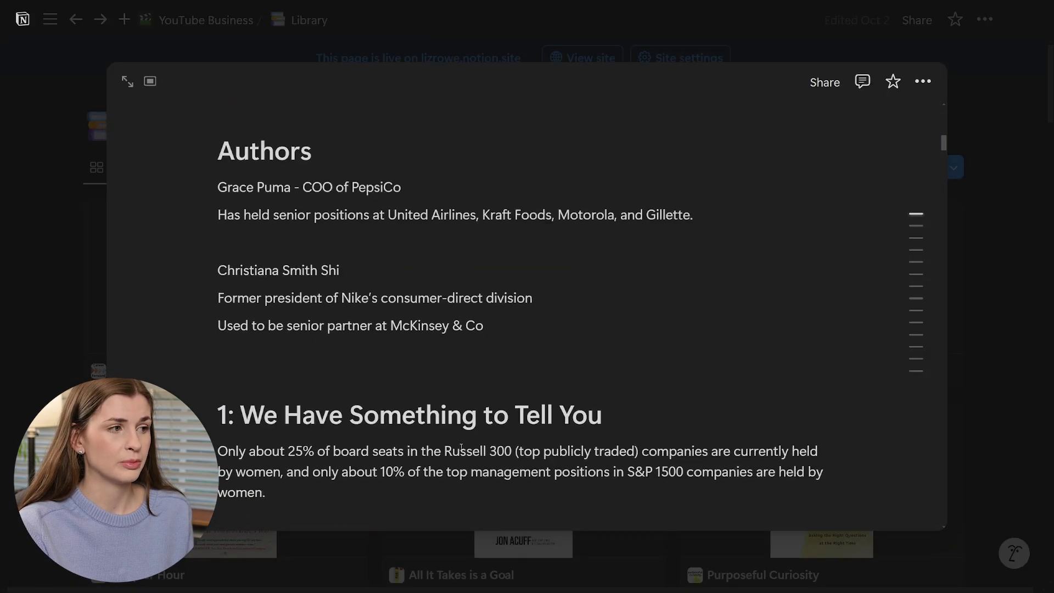
pyautogui.scroll(-20, 458, 452)
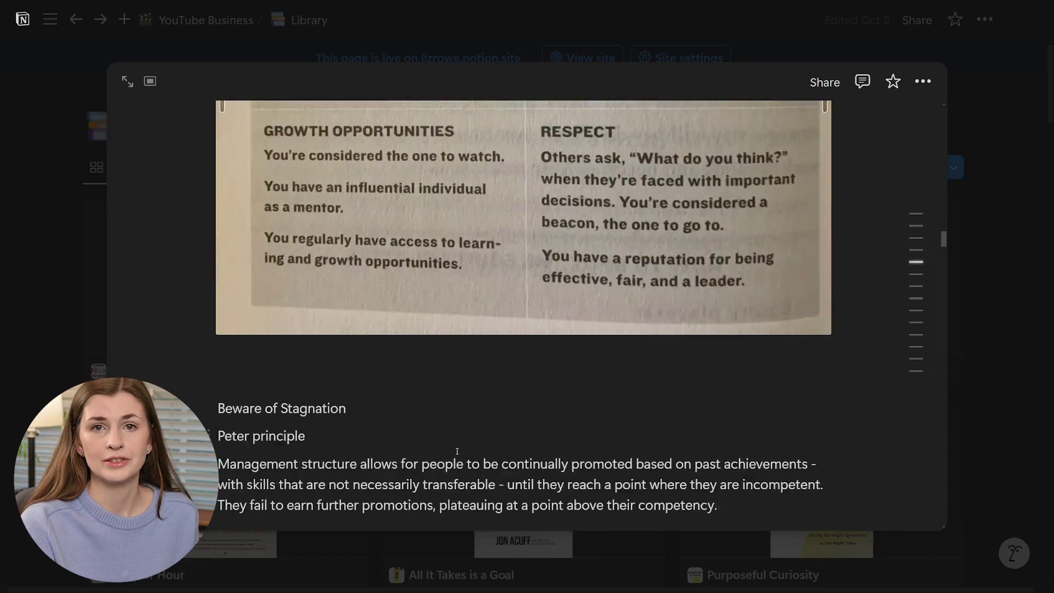
pyautogui.scroll(-20, 456, 454)
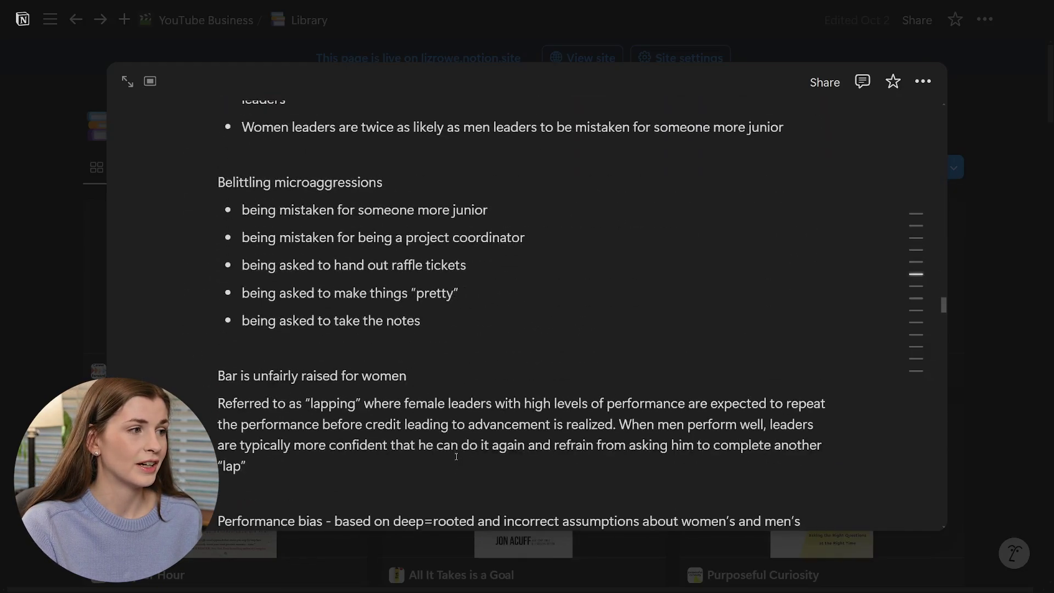
pyautogui.scroll(-20, 456, 457)
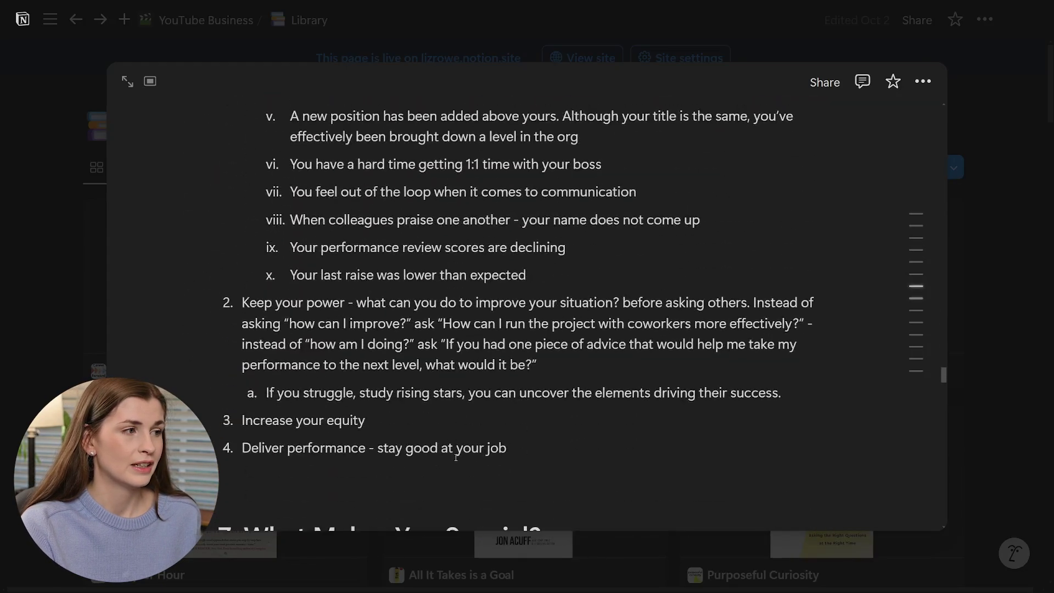
pyautogui.scroll(-10, 456, 457)
pyautogui.scroll(3, 456, 457)
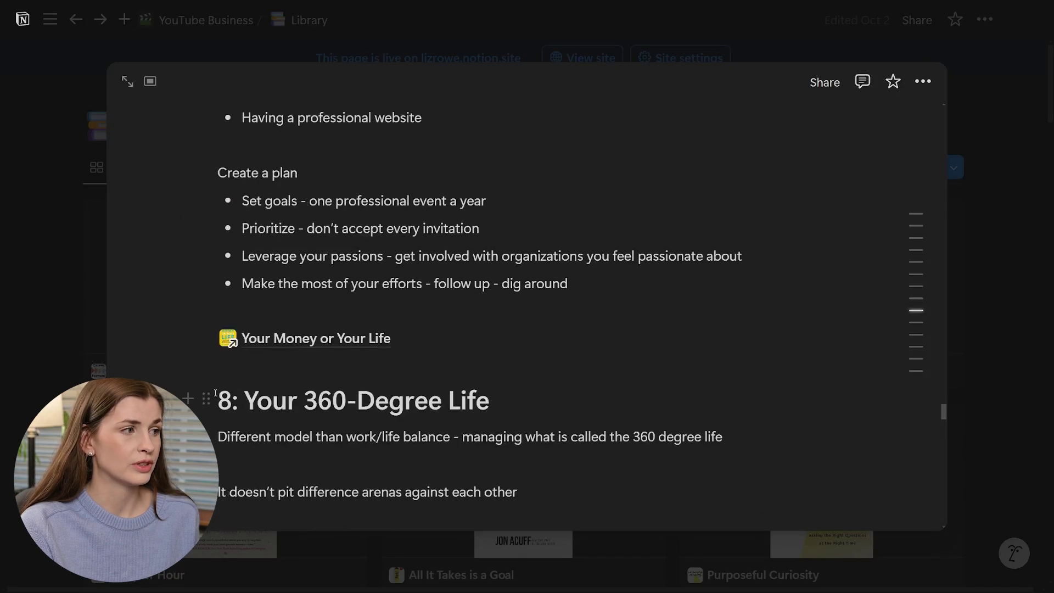
pyautogui.click(211, 337)
pyautogui.press('Delete')
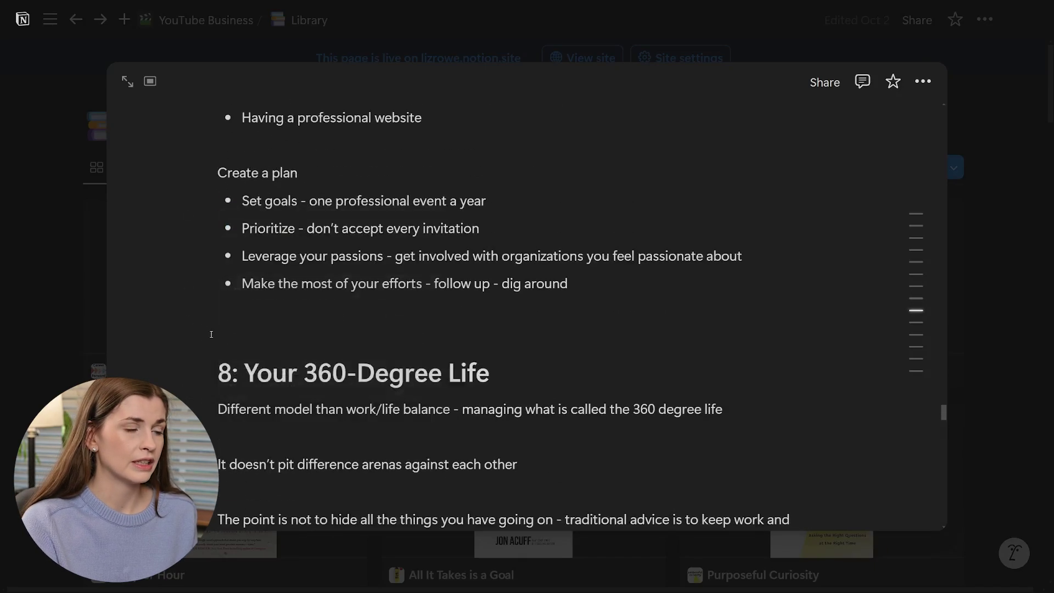
pyautogui.click(973, 373)
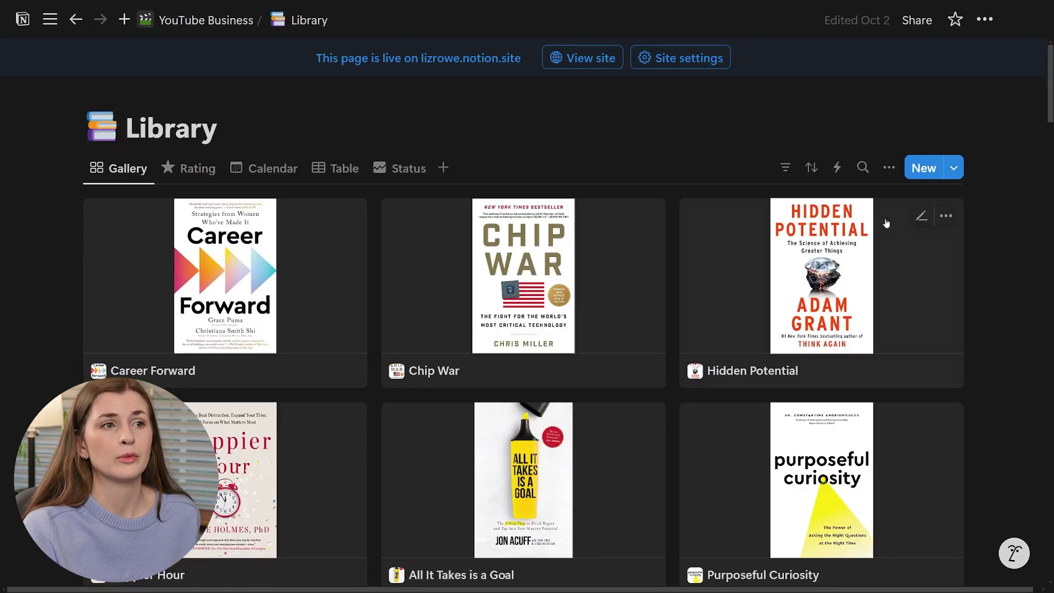
# Search the Library gallery for "design" and open the Designing Your Work Life page.
pyautogui.click(862, 168)
pyautogui.write('design')
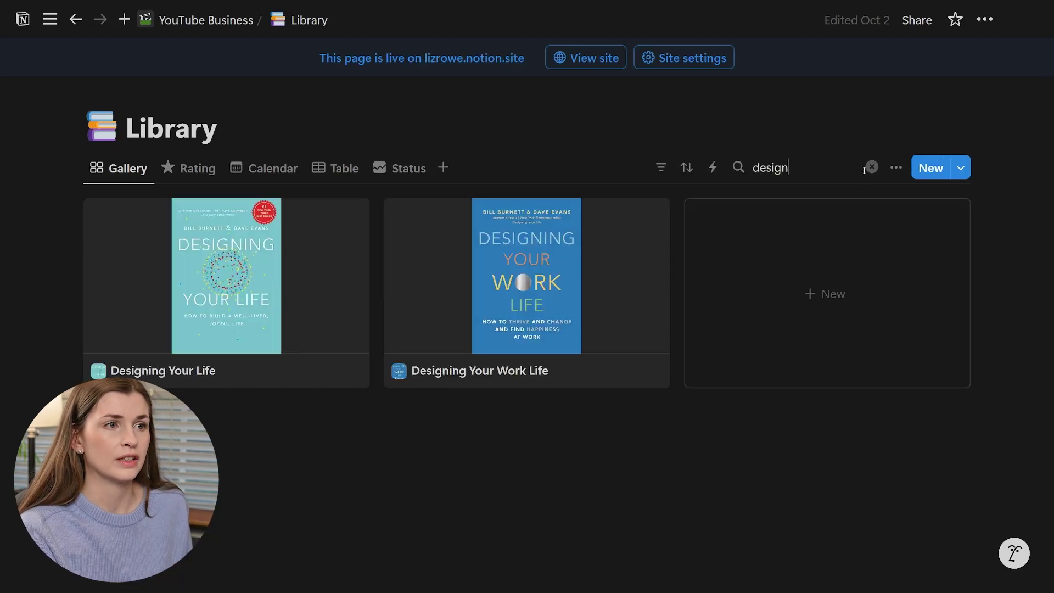
pyautogui.click(495, 324)
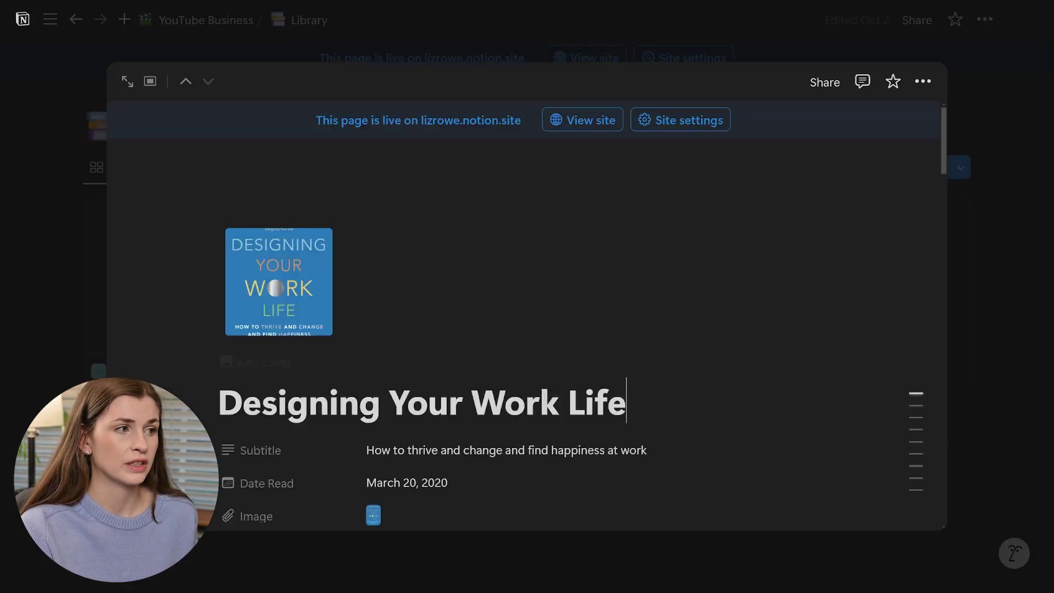
# Examine the Designing Your Work Life properties and the links to other books placed under its note headings.
pyautogui.scroll(-3, 716, 433)
pyautogui.scroll(-1, 717, 433)
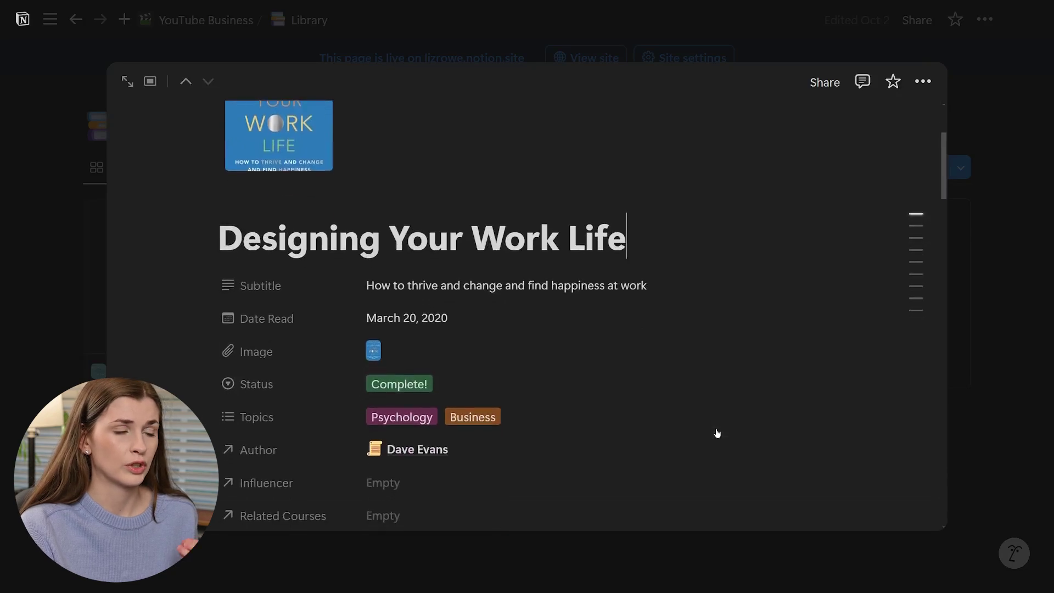
pyautogui.scroll(-18, 717, 433)
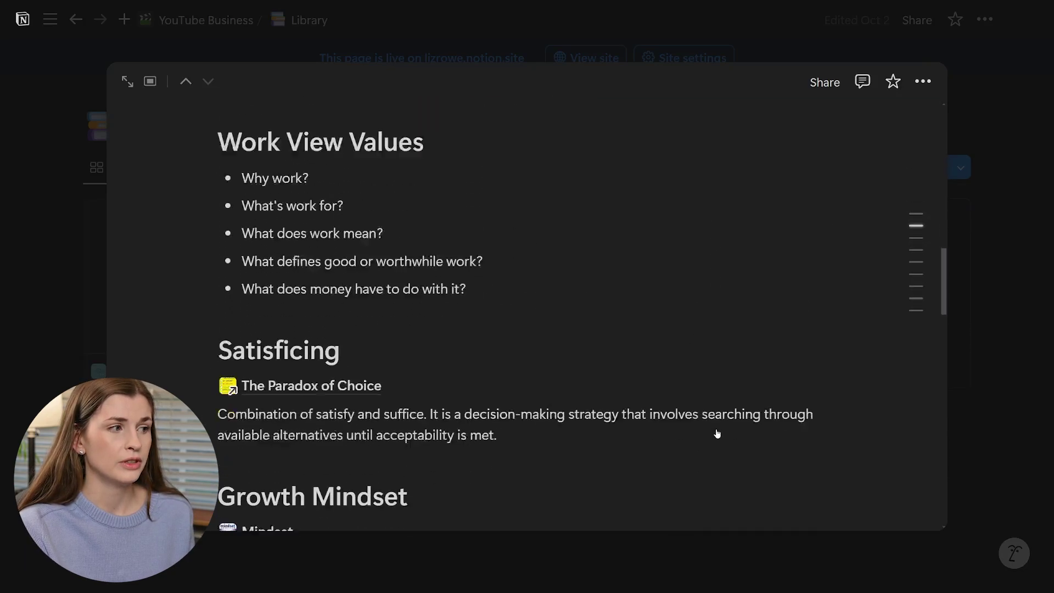
pyautogui.scroll(-5, 332, 365)
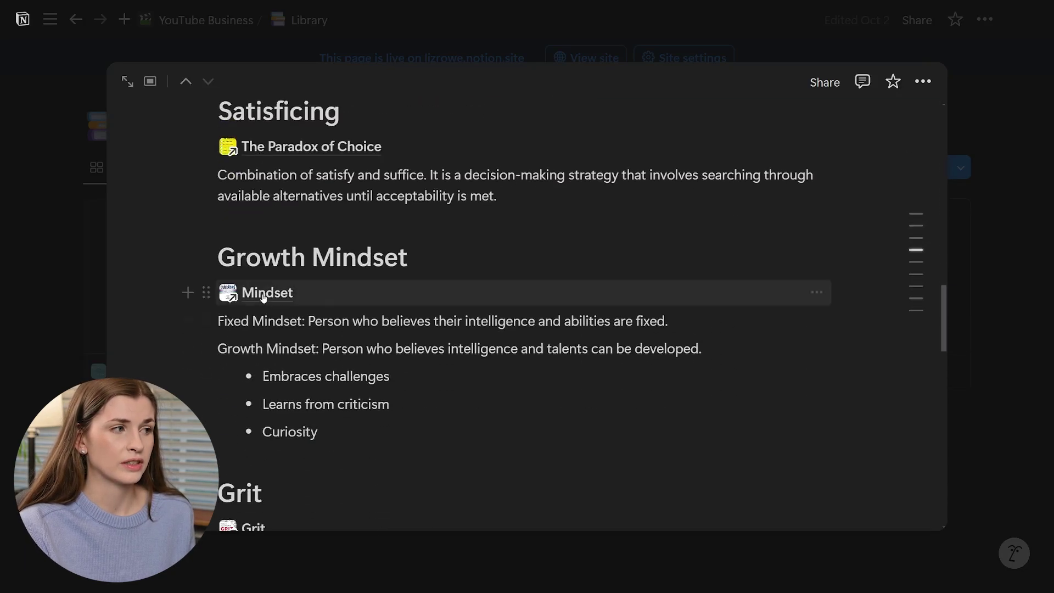
pyautogui.scroll(-10, 263, 297)
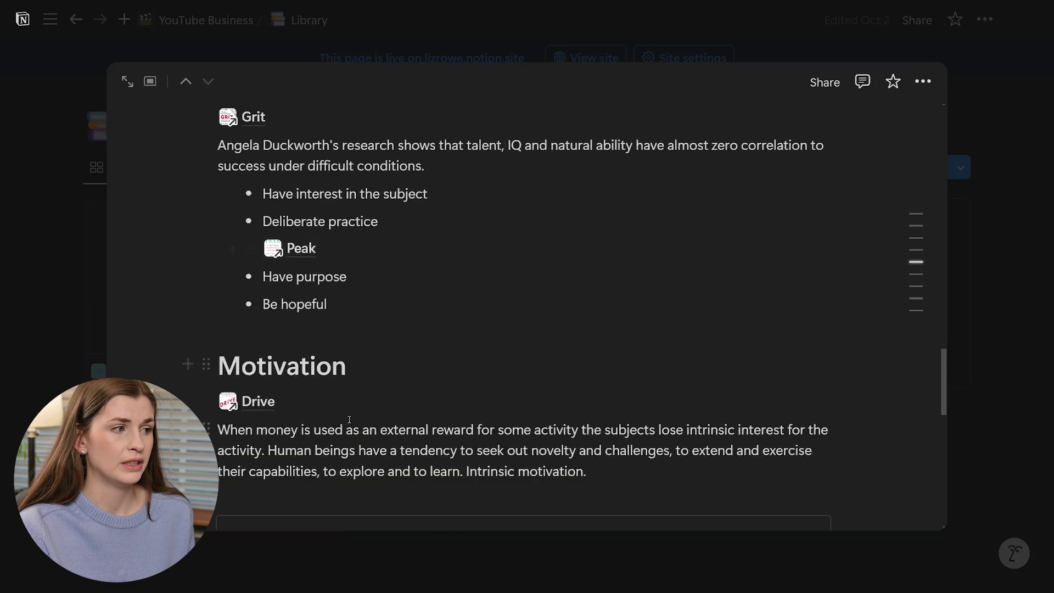
pyautogui.scroll(-8, 349, 419)
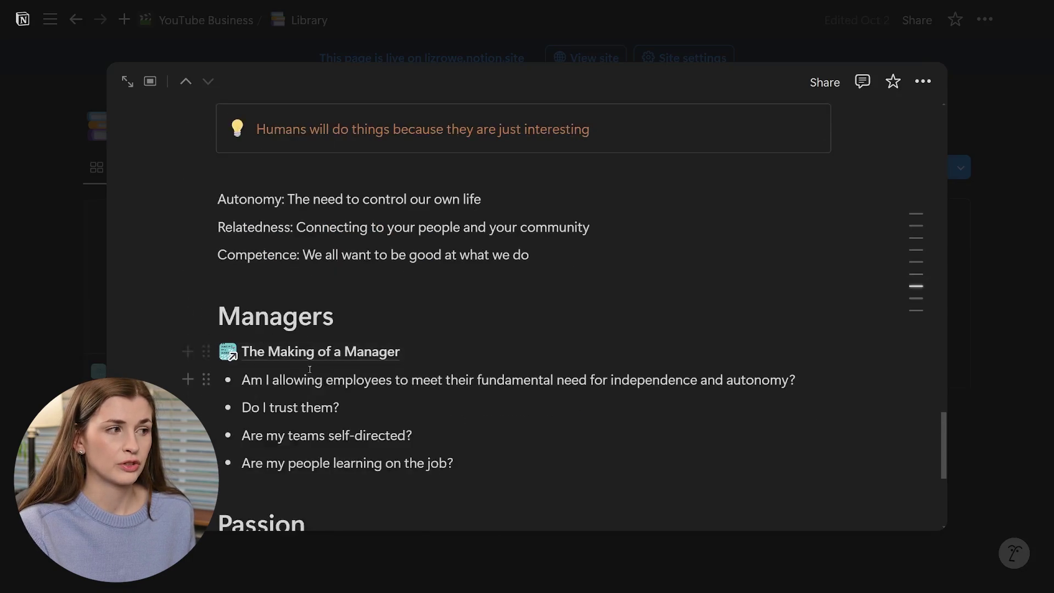
# Open The Making of a Manager from the link under Managers and read through its notes.
pyautogui.moveTo(296, 360)
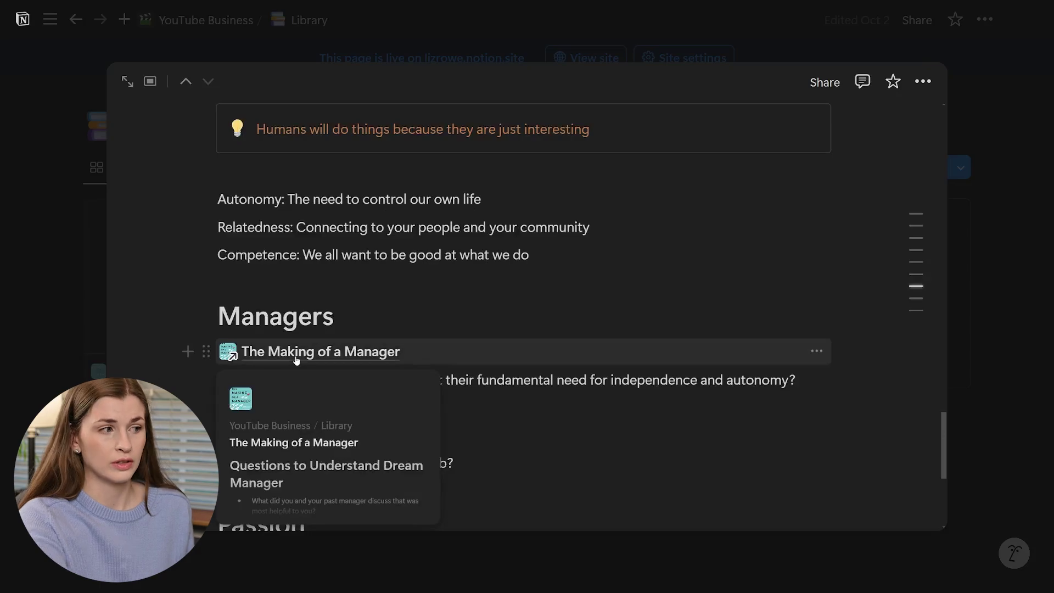
pyautogui.click(296, 361)
pyautogui.scroll(-10, 431, 470)
pyautogui.scroll(-20, 432, 471)
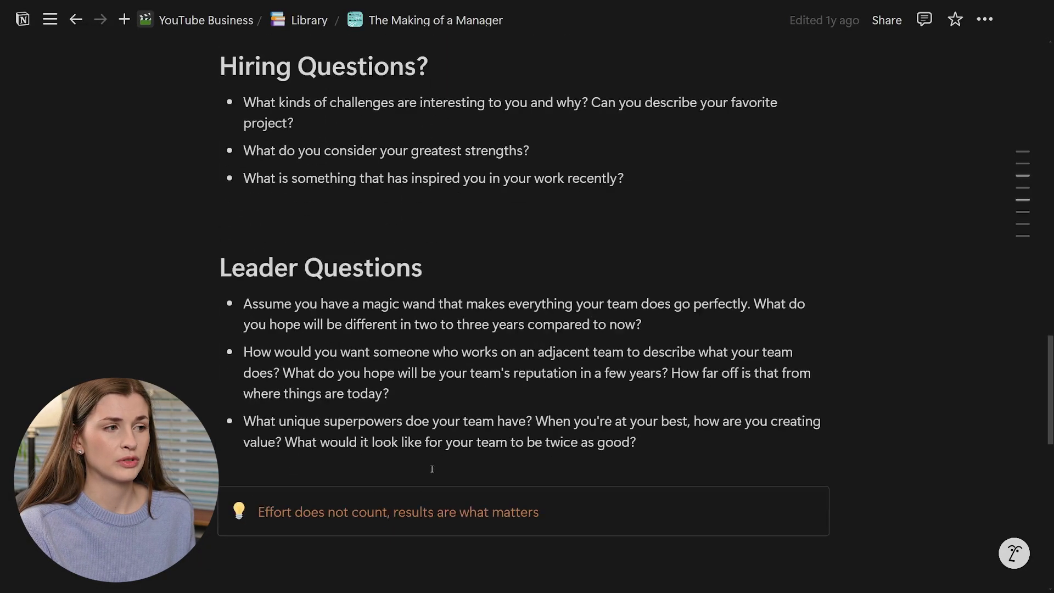
pyautogui.scroll(-5, 432, 470)
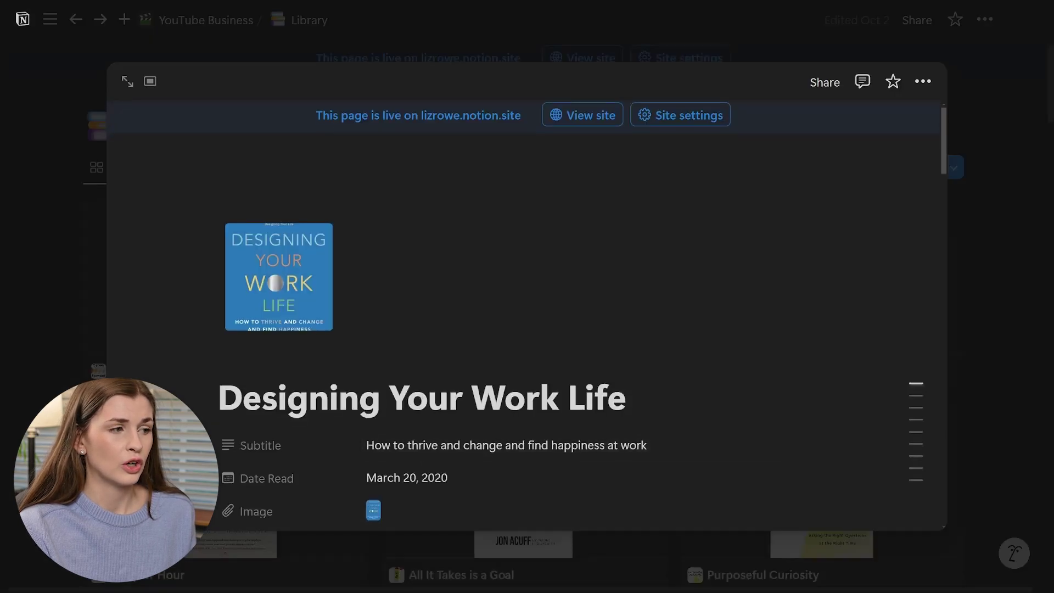
# Open The Paradox of Choice from the link under Satisficing, read its notes, and return to Designing Your Work Life.
pyautogui.scroll(-7, 453, 406)
pyautogui.scroll(-9, 452, 407)
pyautogui.click(349, 394)
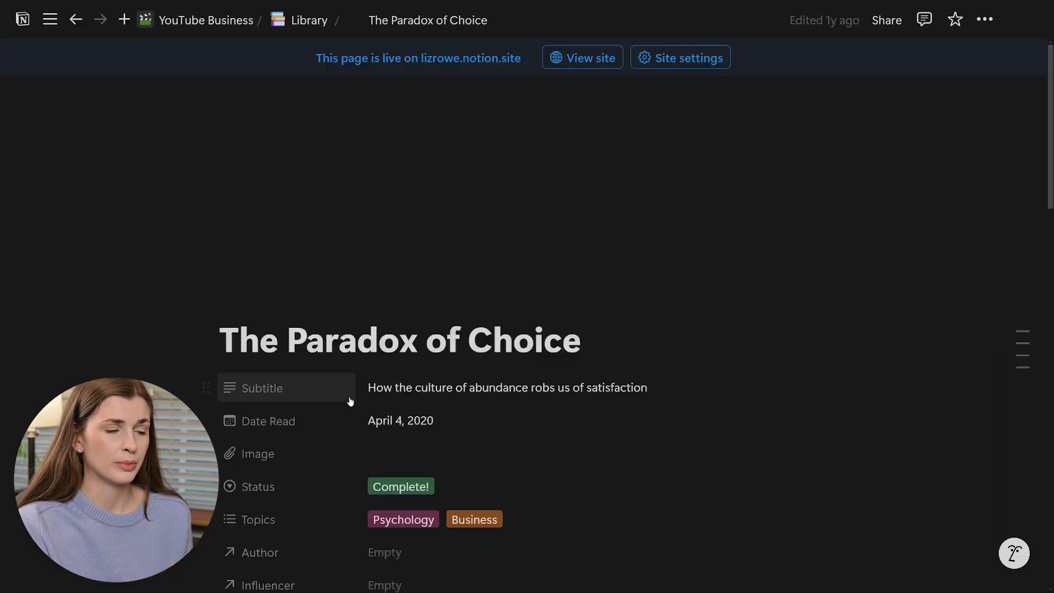
pyautogui.scroll(-20, 466, 461)
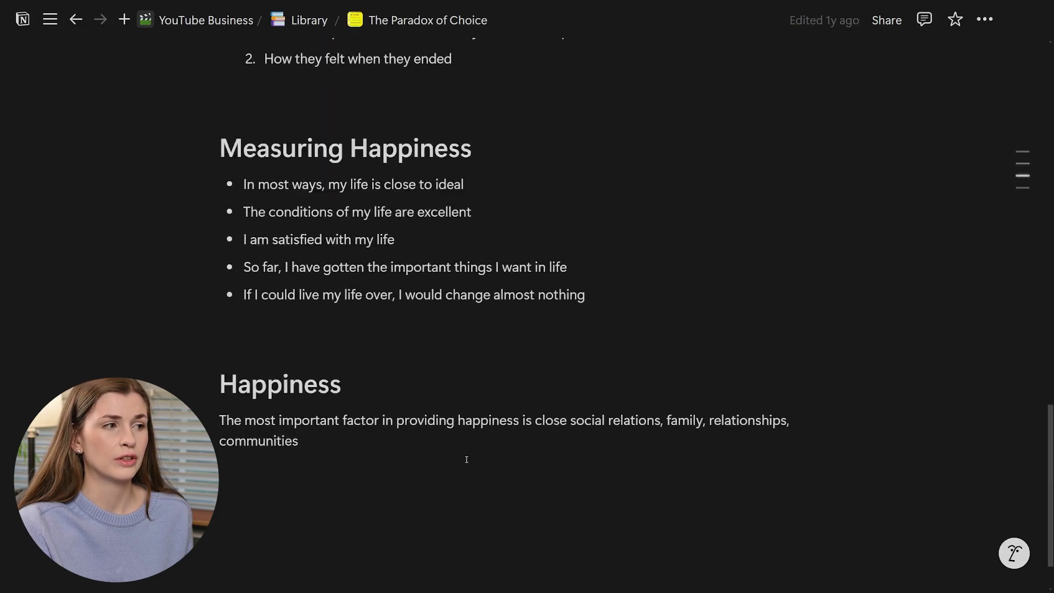
pyautogui.hotkey('ctrl', '[')
pyautogui.scroll(-6, 449, 439)
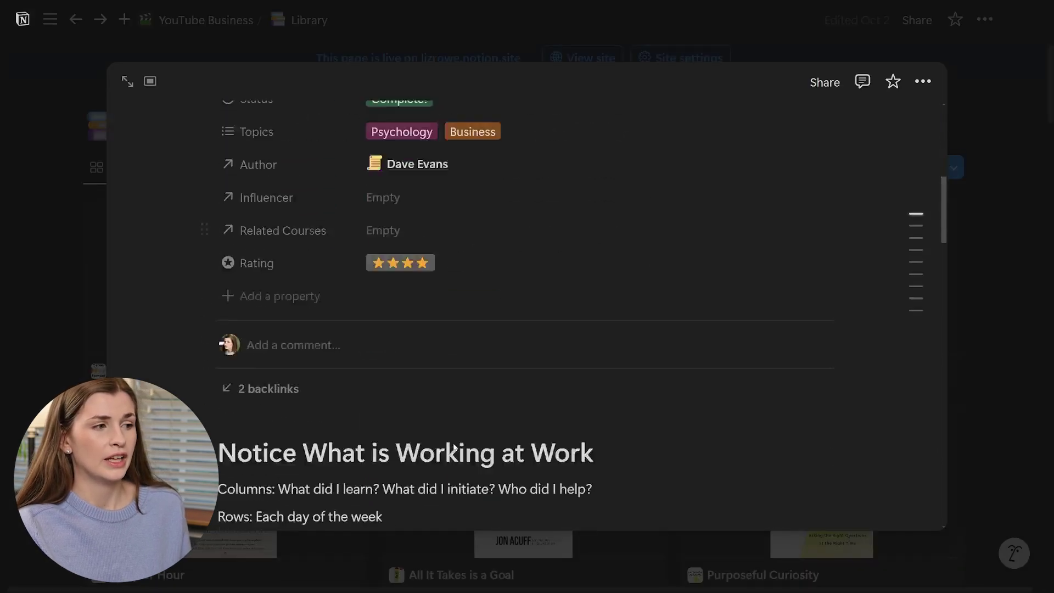
# Read through the Designing Your Work Life notes and their linked books under Grit, Motivation and Managers, and close the page.
pyautogui.scroll(-20, 453, 446)
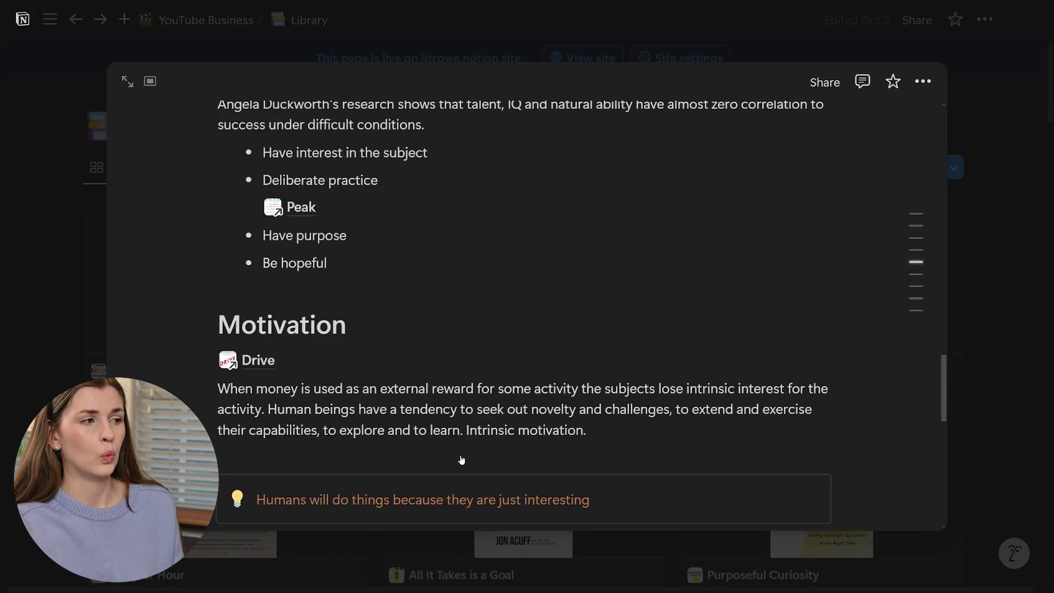
pyautogui.scroll(-10, 453, 442)
pyautogui.scroll(-1, 452, 444)
pyautogui.scroll(5, 453, 445)
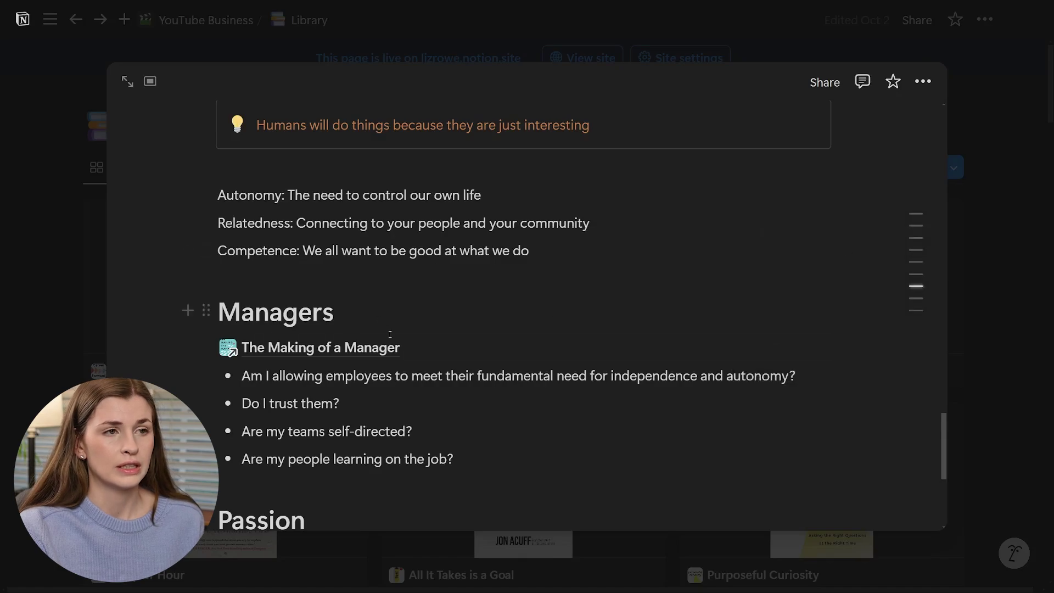
pyautogui.moveTo(917, 283)
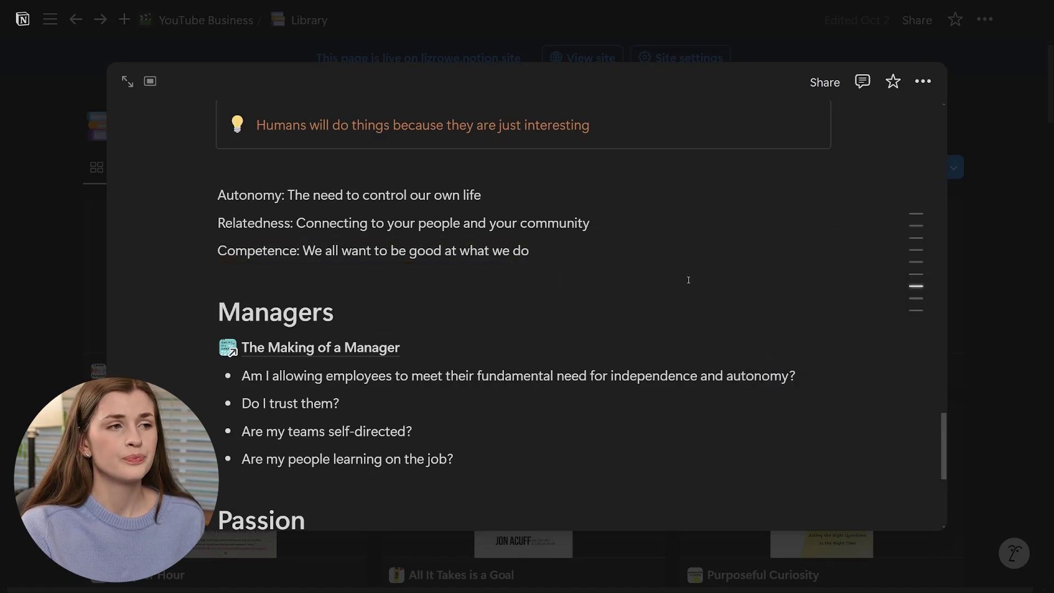
pyautogui.scroll(15, 543, 417)
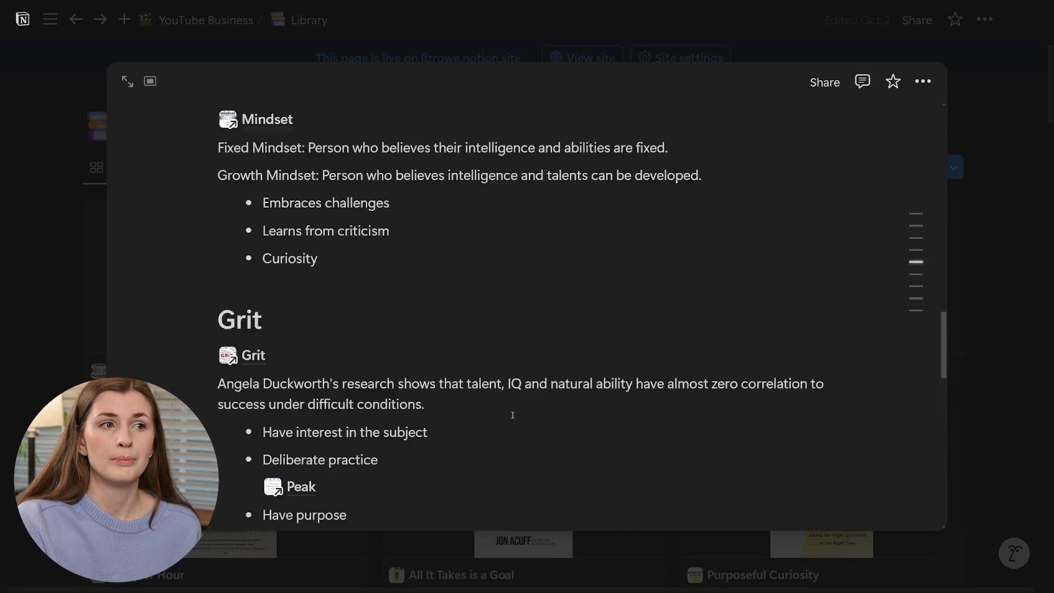
pyautogui.scroll(15, 545, 436)
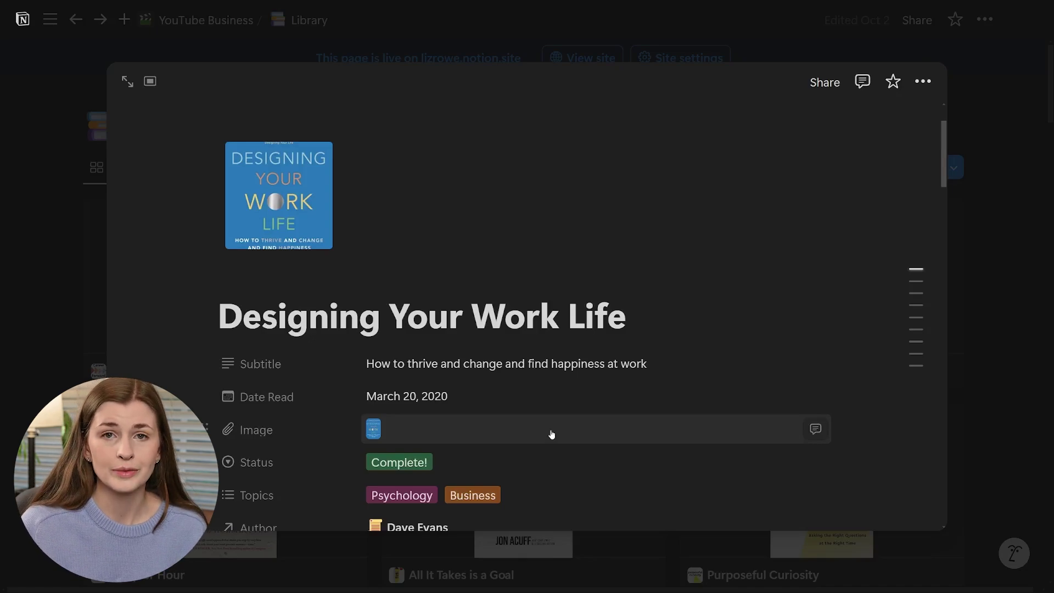
pyautogui.click(1035, 248)
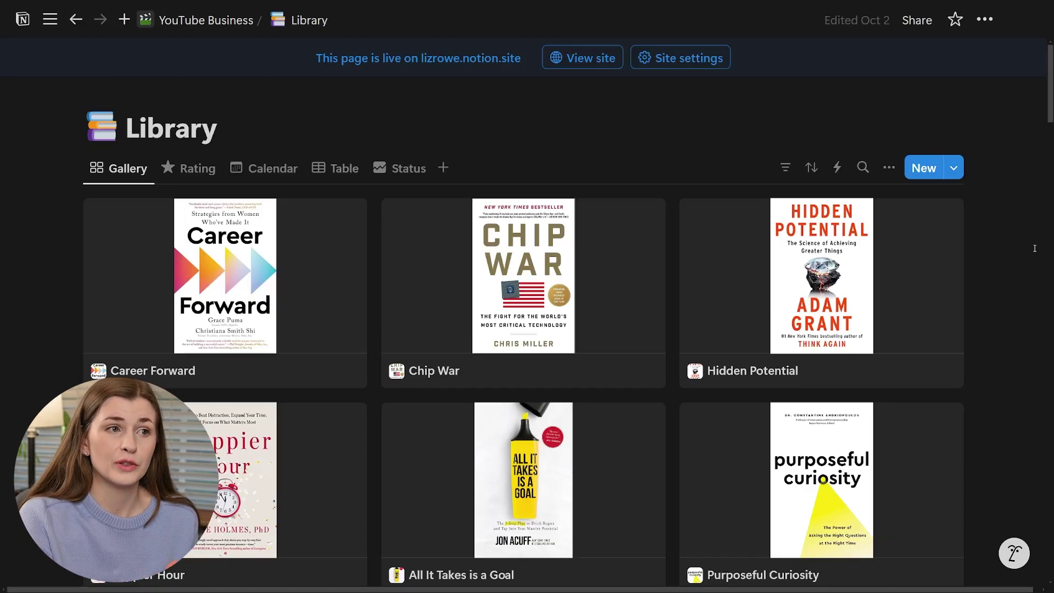
# Show the Library gallery's filters and try the Finance option of the Topics filter, clearing it again.
pyautogui.click(779, 174)
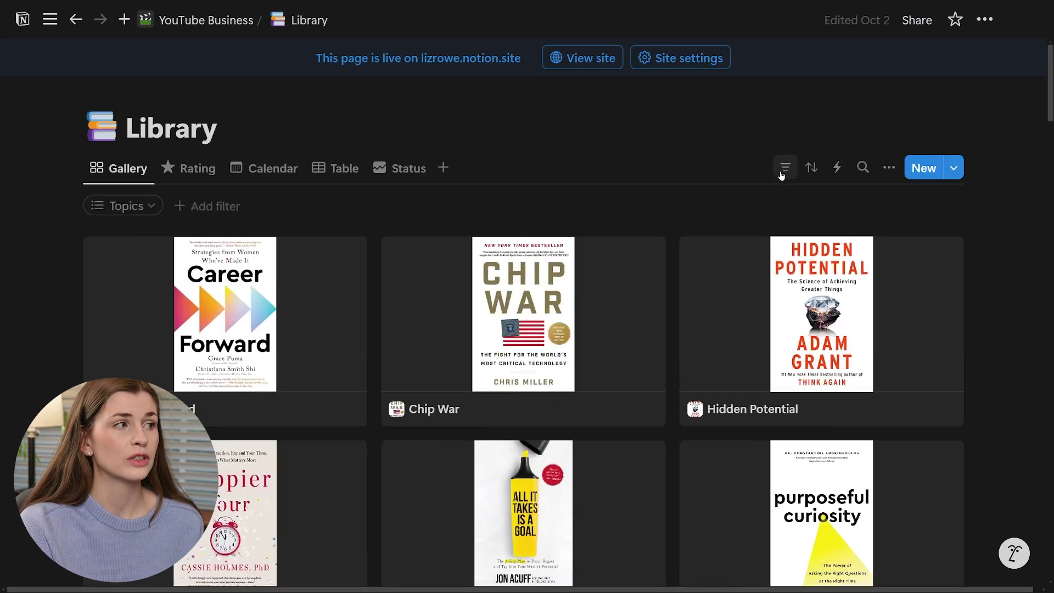
pyautogui.click(152, 211)
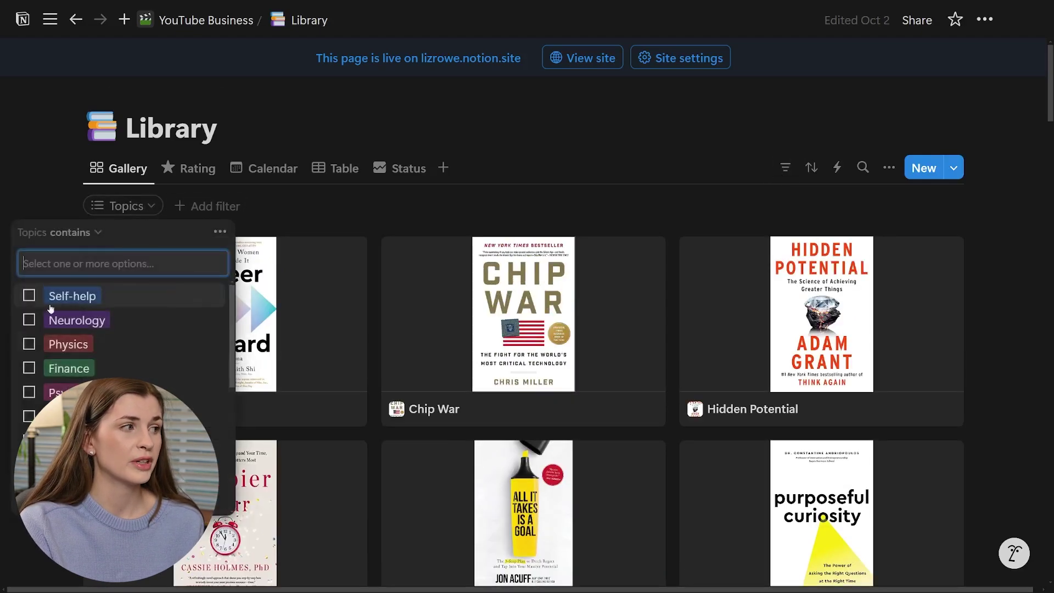
pyautogui.click(28, 369)
pyautogui.click(29, 370)
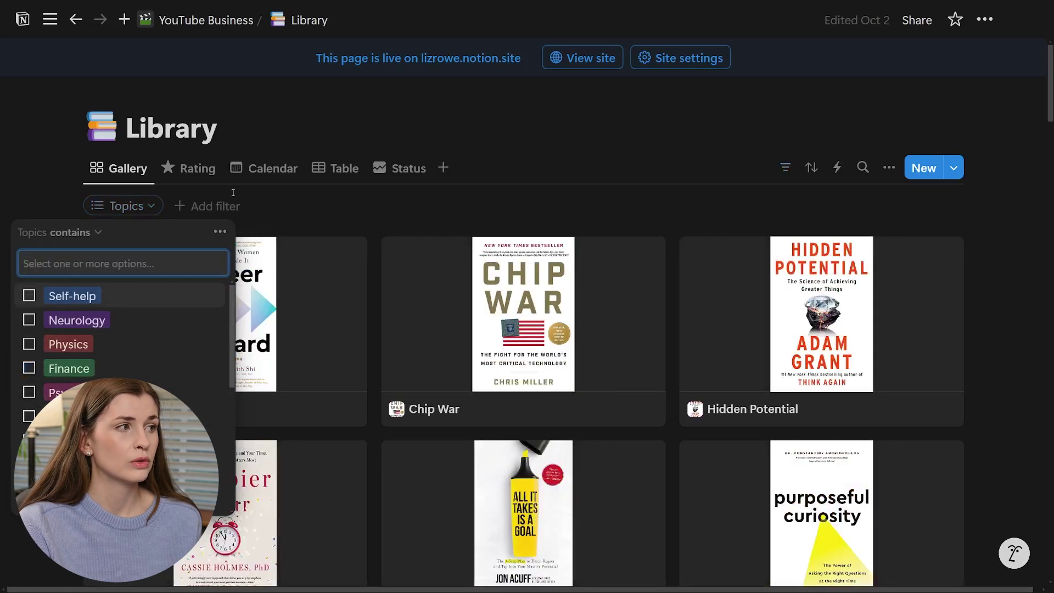
# Add a Date Read filter for this year to the Library gallery and look through the matching books.
pyautogui.click(240, 209)
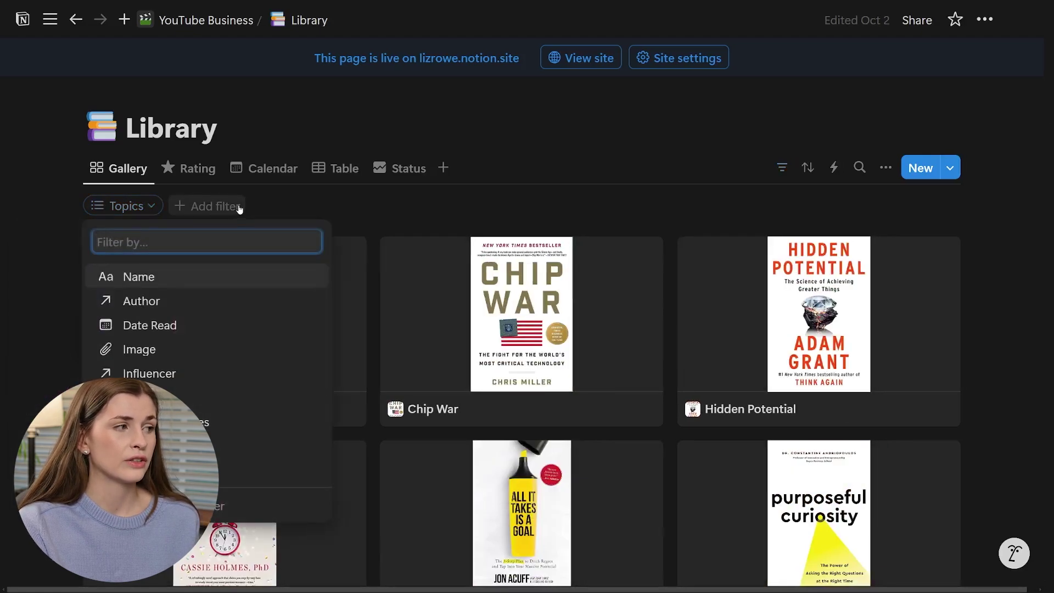
pyautogui.click(196, 324)
pyautogui.click(127, 264)
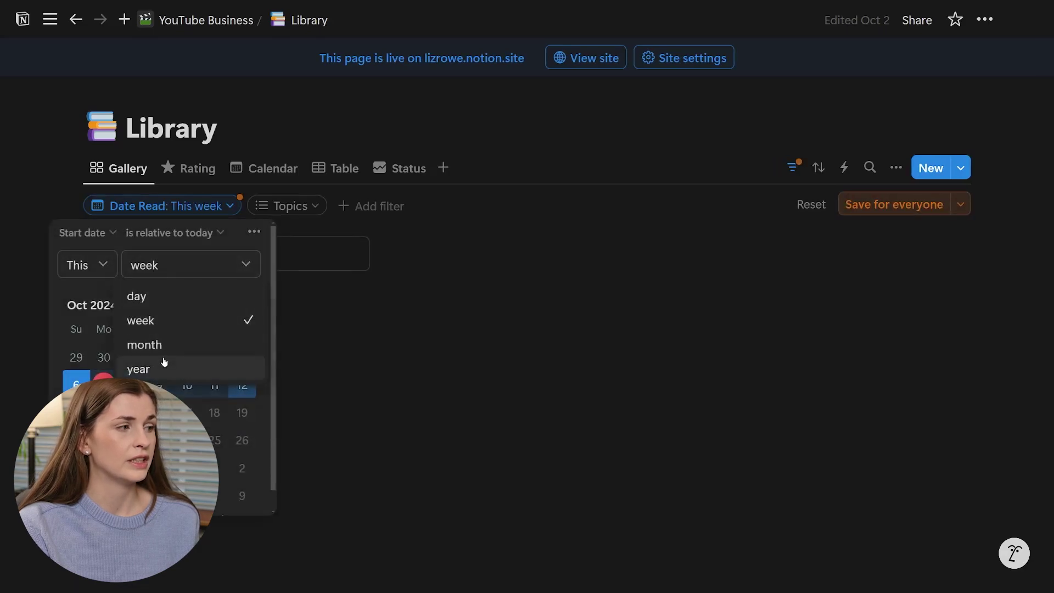
pyautogui.click(163, 366)
pyautogui.click(984, 328)
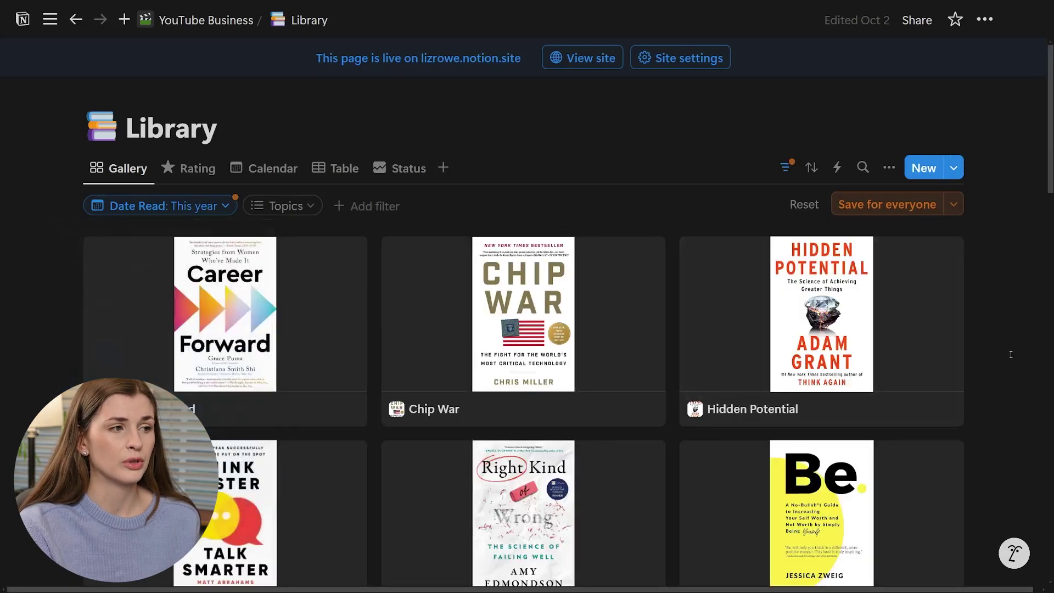
pyautogui.scroll(-12, 996, 351)
pyautogui.scroll(-14, 1008, 375)
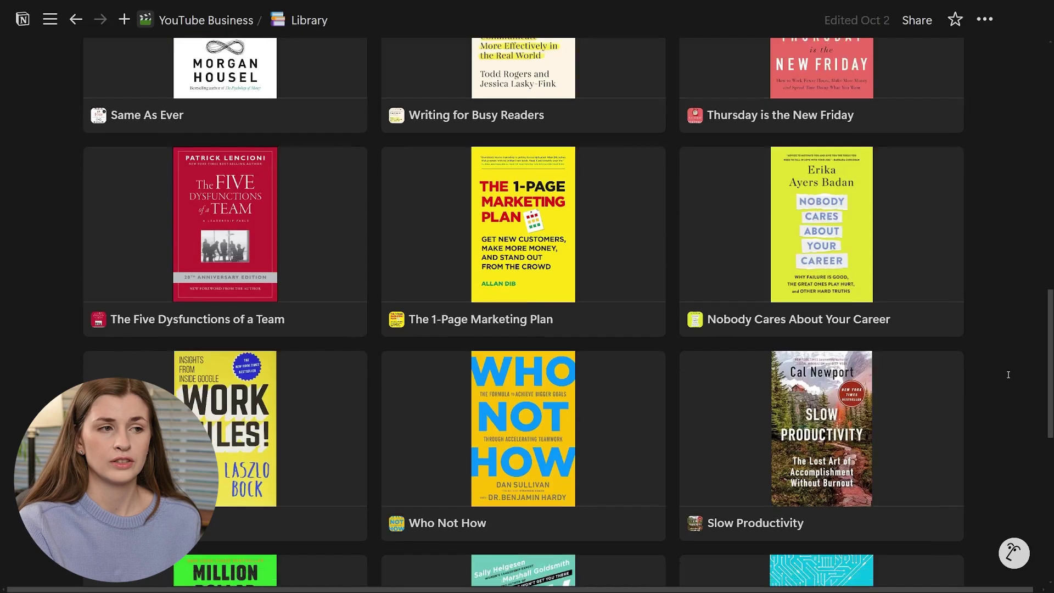
pyautogui.scroll(4, 1008, 376)
pyautogui.scroll(18, 1009, 375)
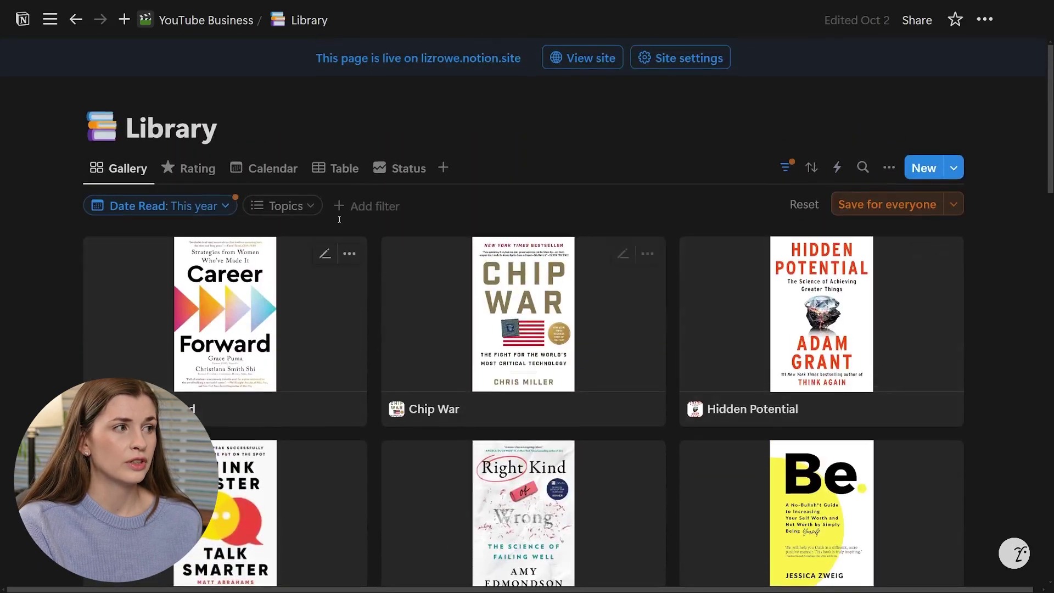
# Narrow the gallery to the Finance topic to view the matching books, and clear the Topics filter.
pyautogui.click(295, 211)
pyautogui.click(242, 367)
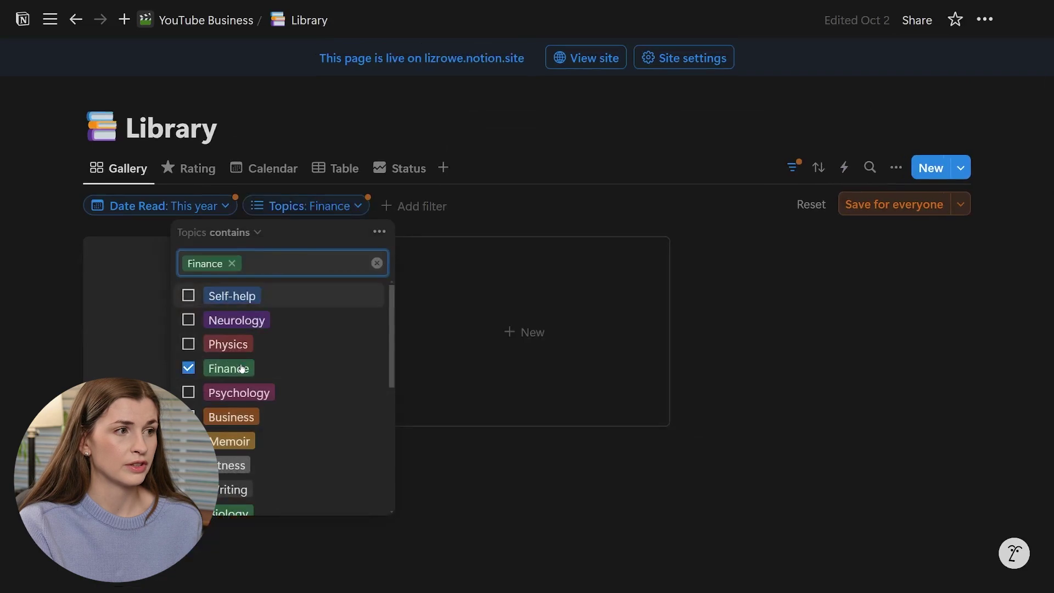
pyautogui.click(877, 369)
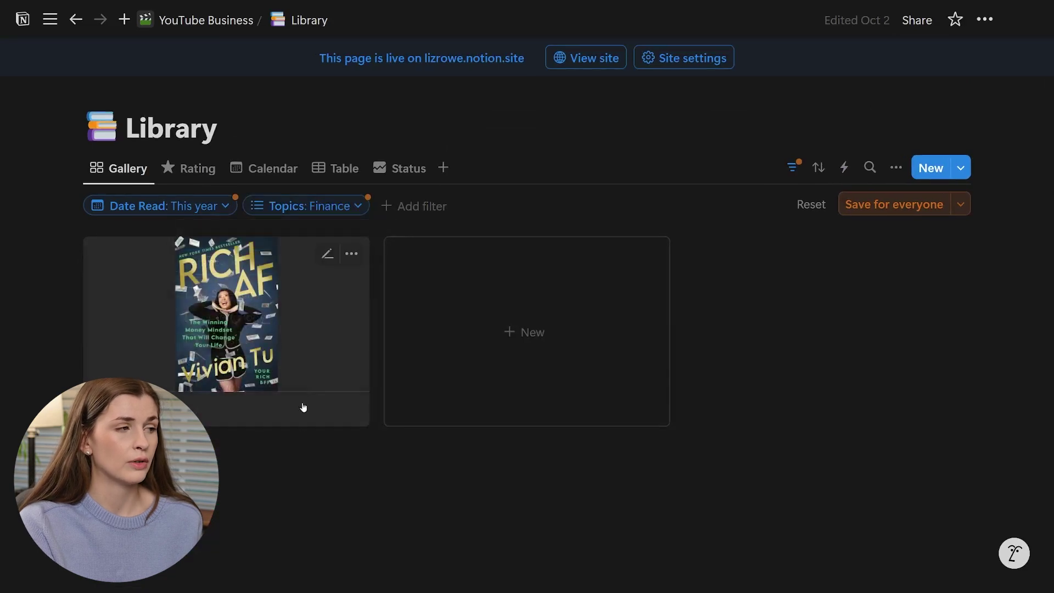
pyautogui.click(355, 207)
pyautogui.click(400, 264)
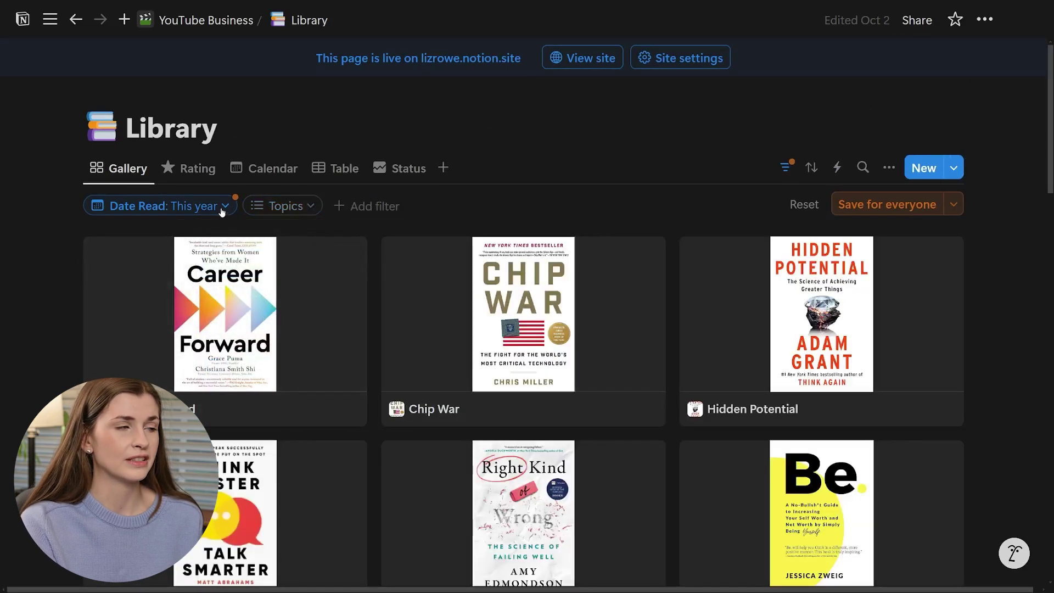
# Check the Date Read filter's settings and browse the gallery of books read this year.
pyautogui.click(224, 207)
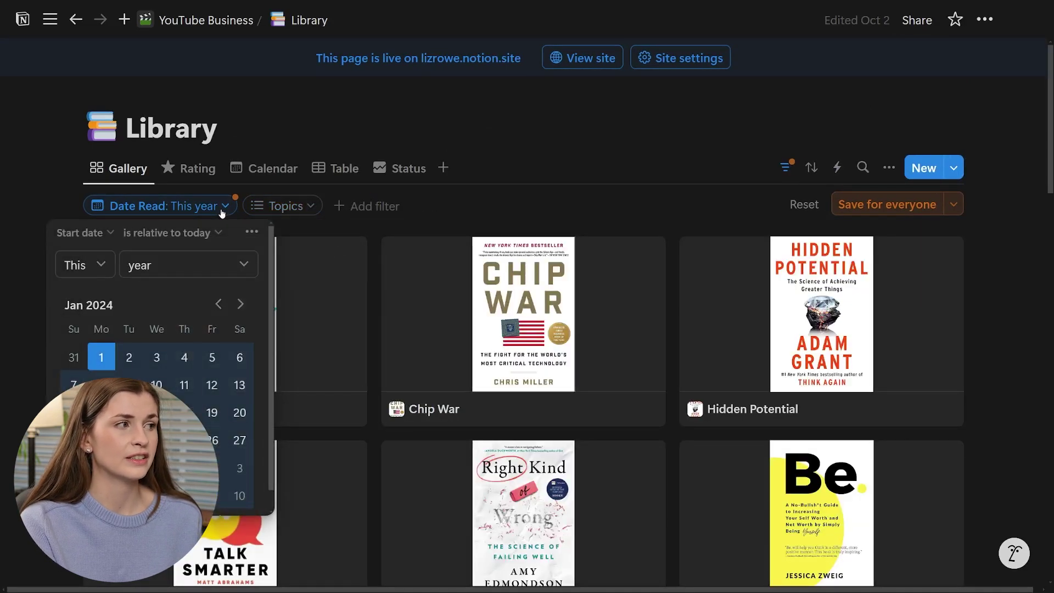
pyautogui.click(670, 216)
pyautogui.scroll(-10, 736, 358)
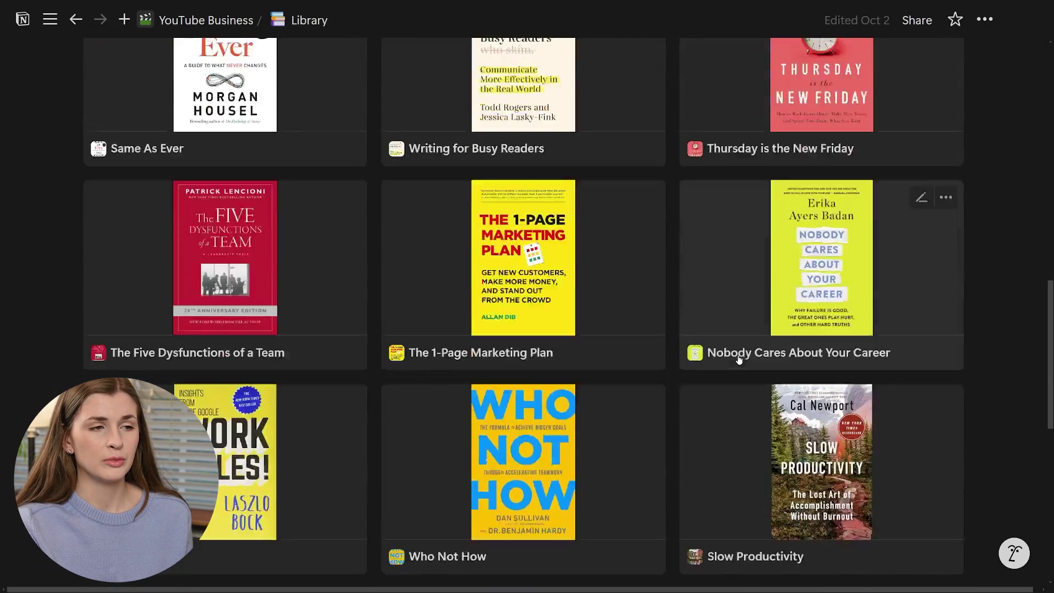
pyautogui.scroll(-9, 738, 359)
pyautogui.scroll(12, 738, 360)
pyautogui.scroll(10, 739, 361)
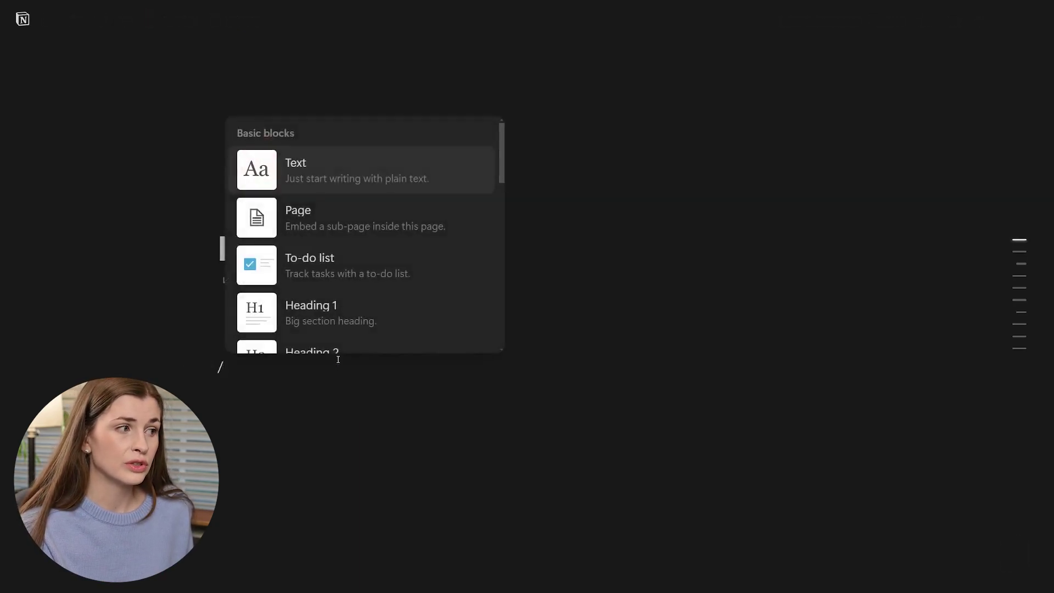
# Insert a linked view of the Library database on the Health page, using its existing Gallery view.
pyautogui.write('linked')
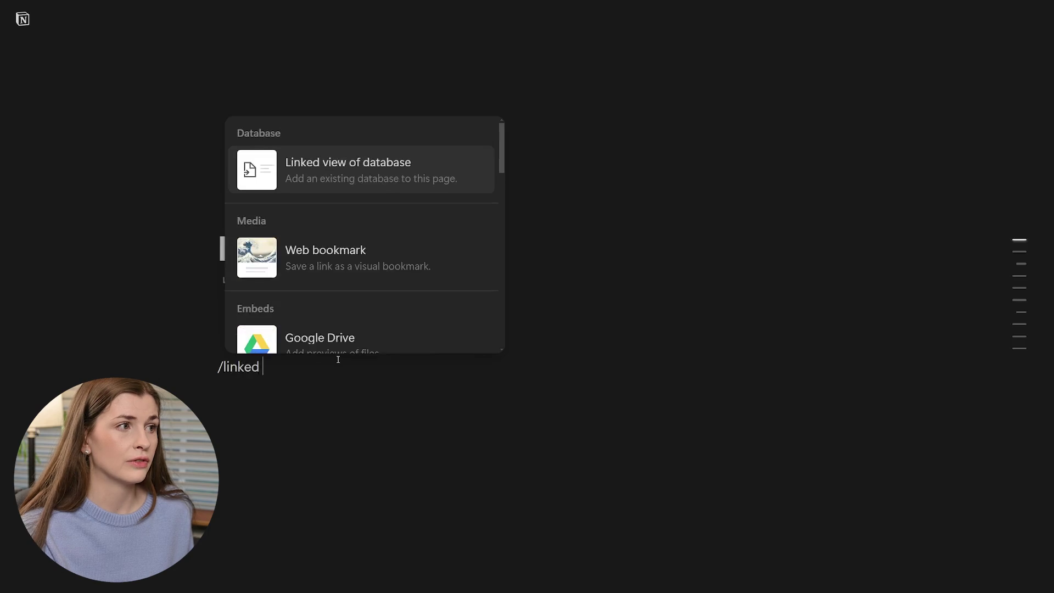
pyautogui.click(400, 174)
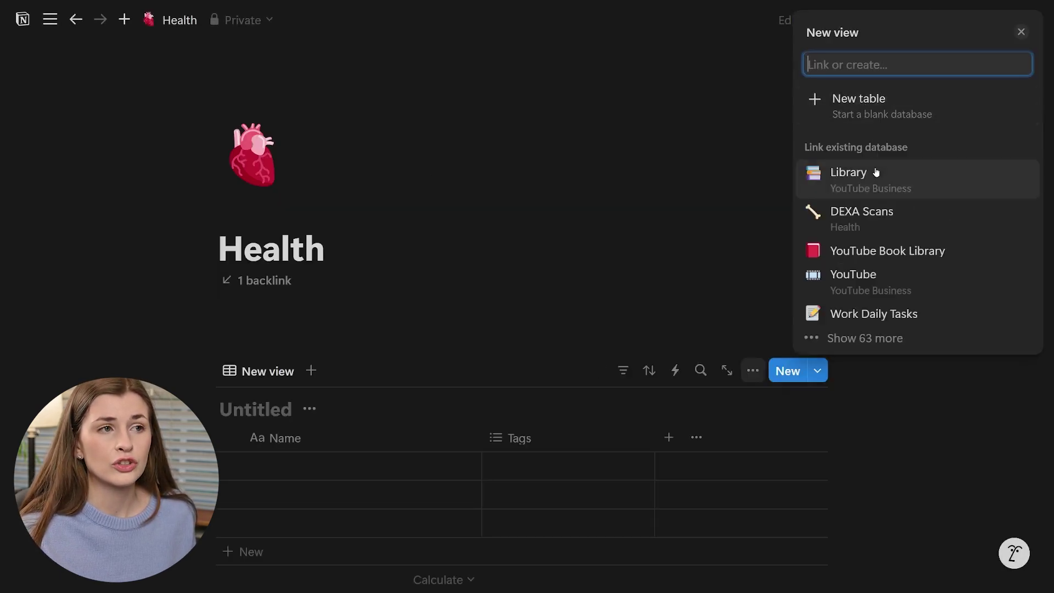
pyautogui.click(848, 189)
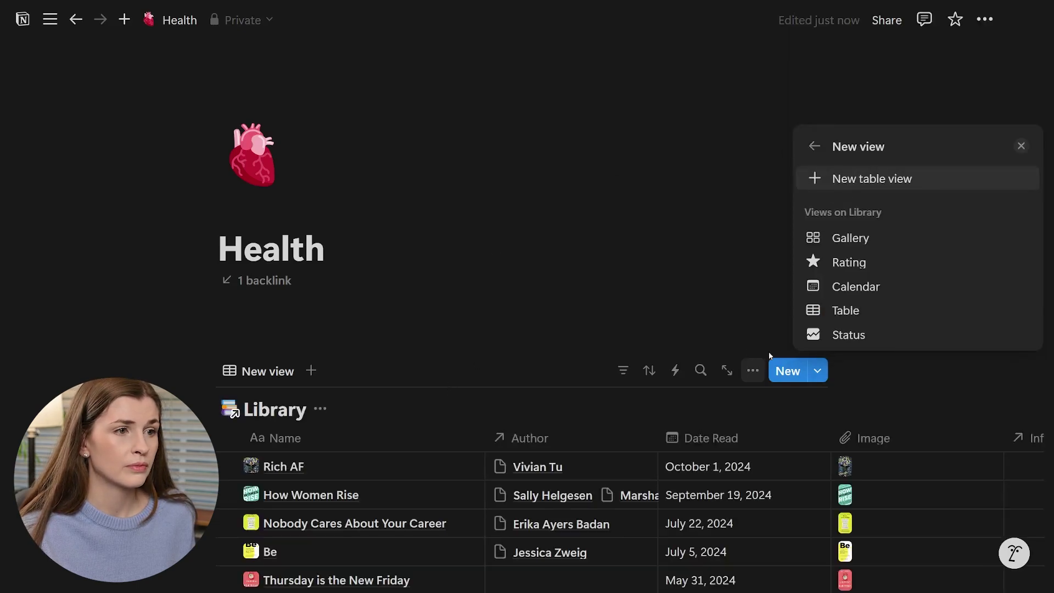
pyautogui.click(849, 248)
pyautogui.click(594, 404)
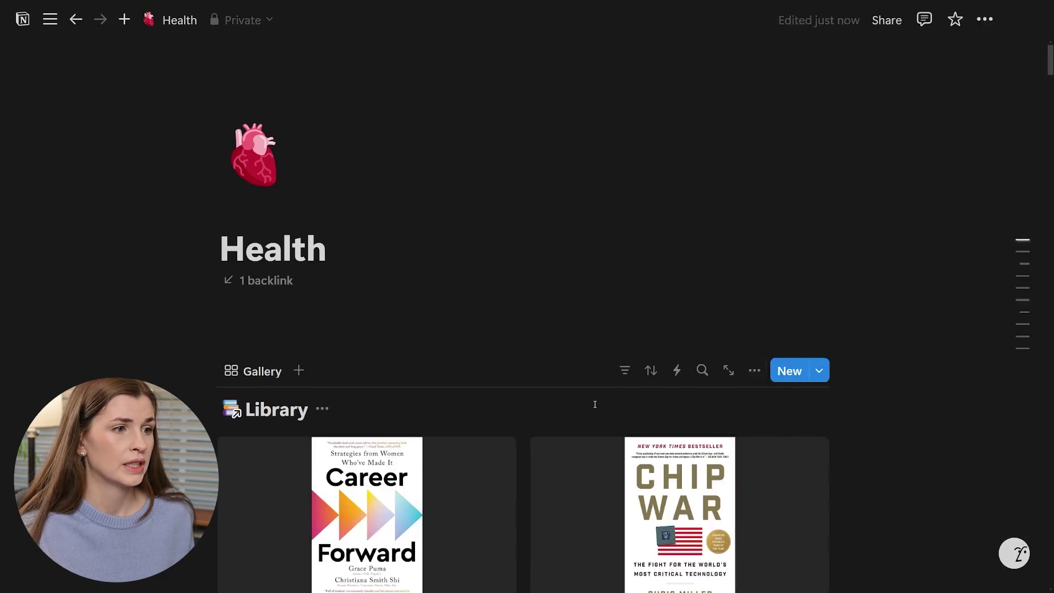
# Filter the linked Library gallery on the Health page to the Health topic and review the matching books.
pyautogui.click(624, 369)
pyautogui.click(280, 441)
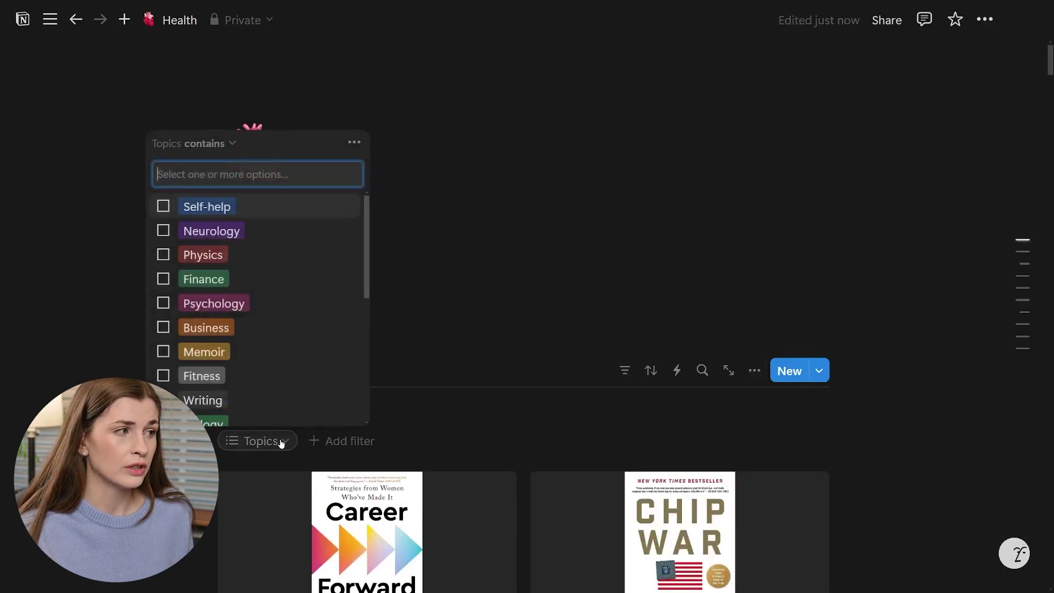
pyautogui.scroll(-5, 165, 357)
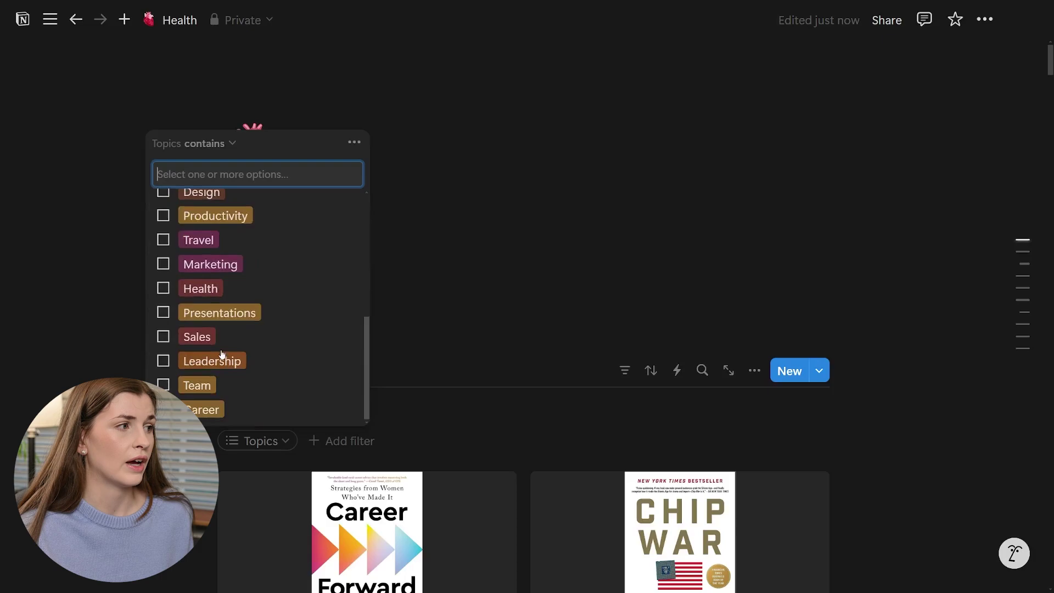
pyautogui.click(184, 289)
pyautogui.click(910, 480)
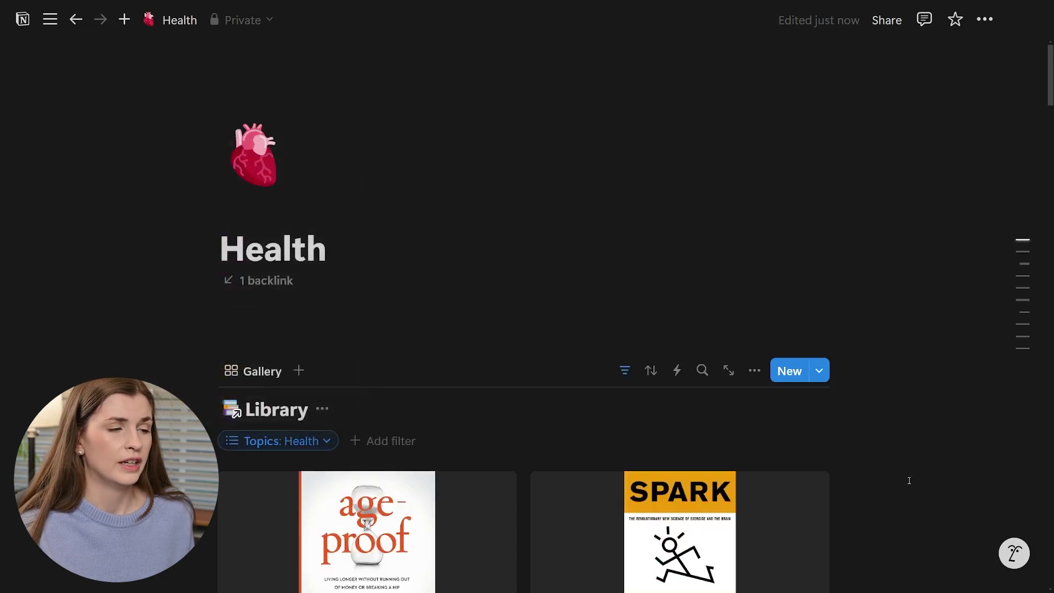
pyautogui.scroll(-5, 909, 480)
pyautogui.scroll(3, 909, 480)
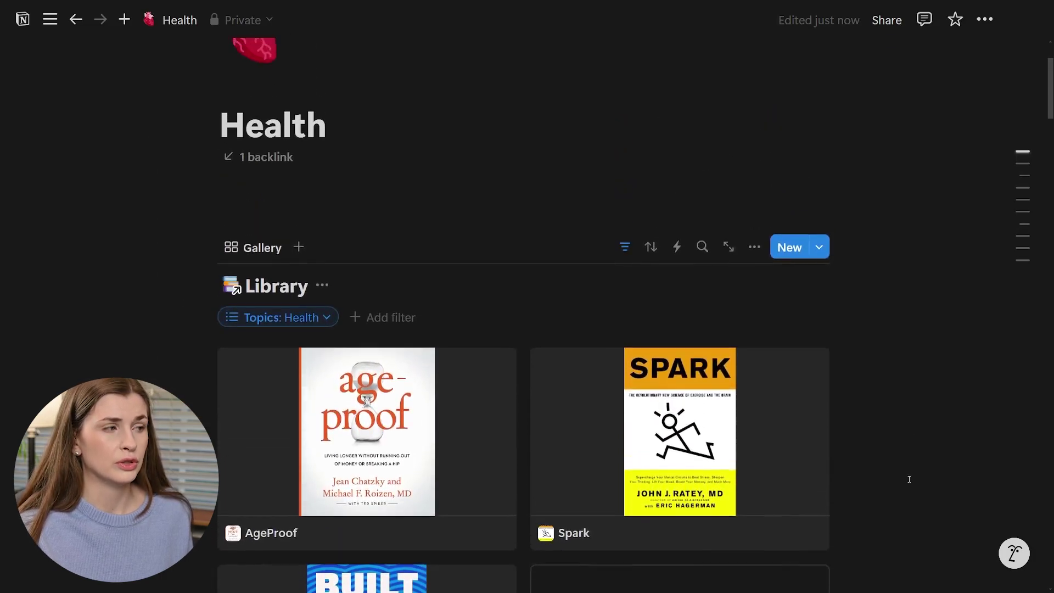
pyautogui.scroll(-1, 909, 479)
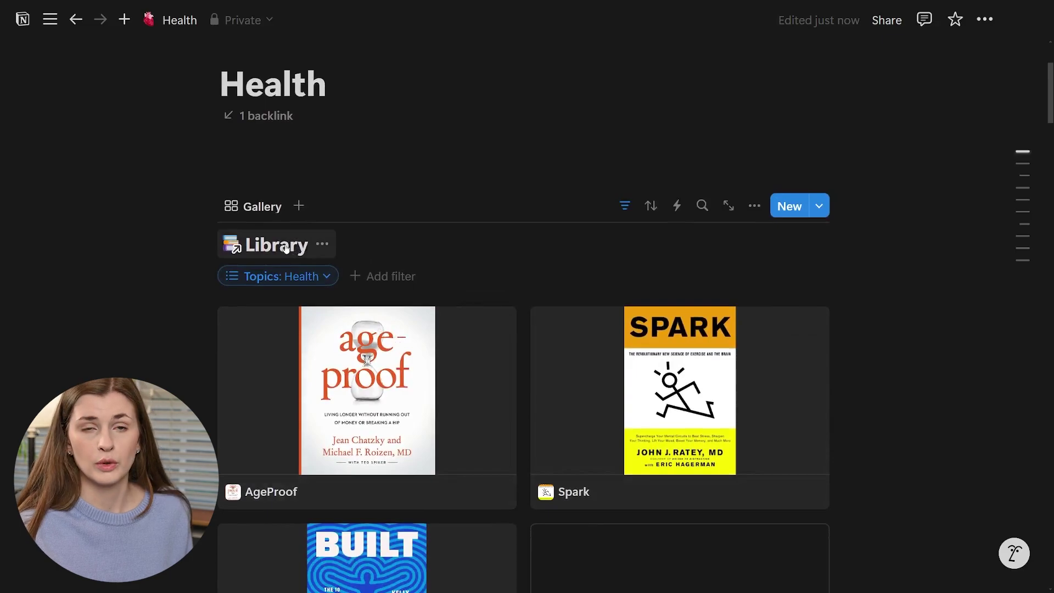
pyautogui.scroll(4, 776, 399)
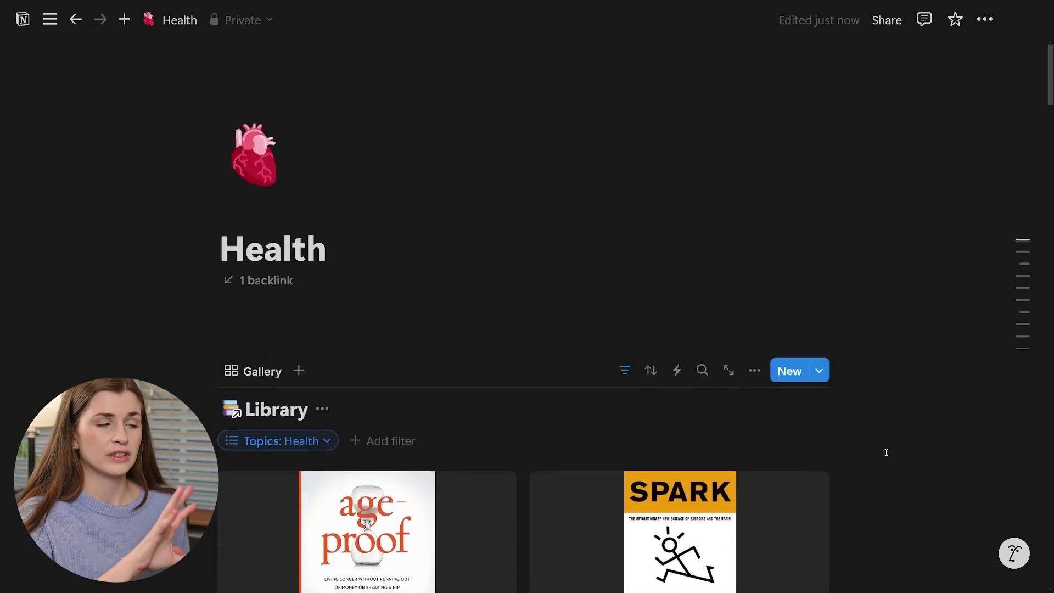
# Open the original Library database from the Health page and delete its Date Read filter.
pyautogui.click(271, 412)
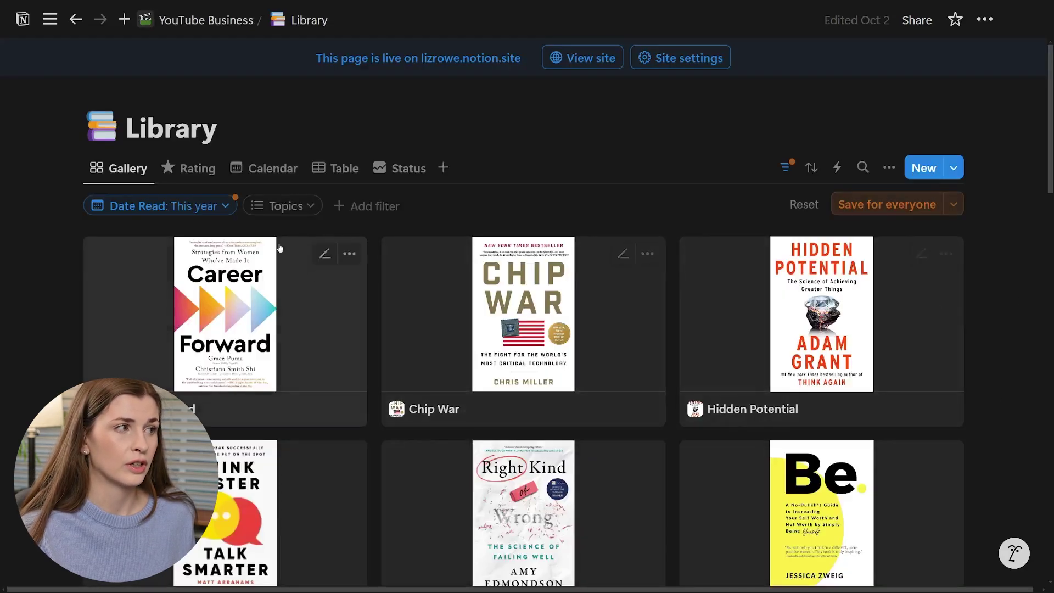
pyautogui.click(233, 207)
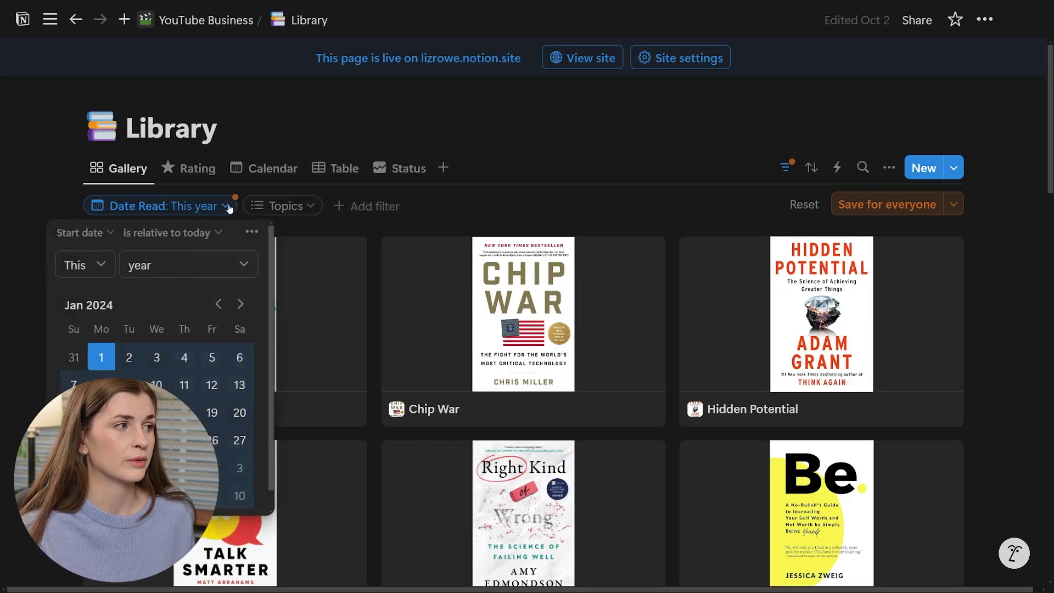
pyautogui.click(252, 233)
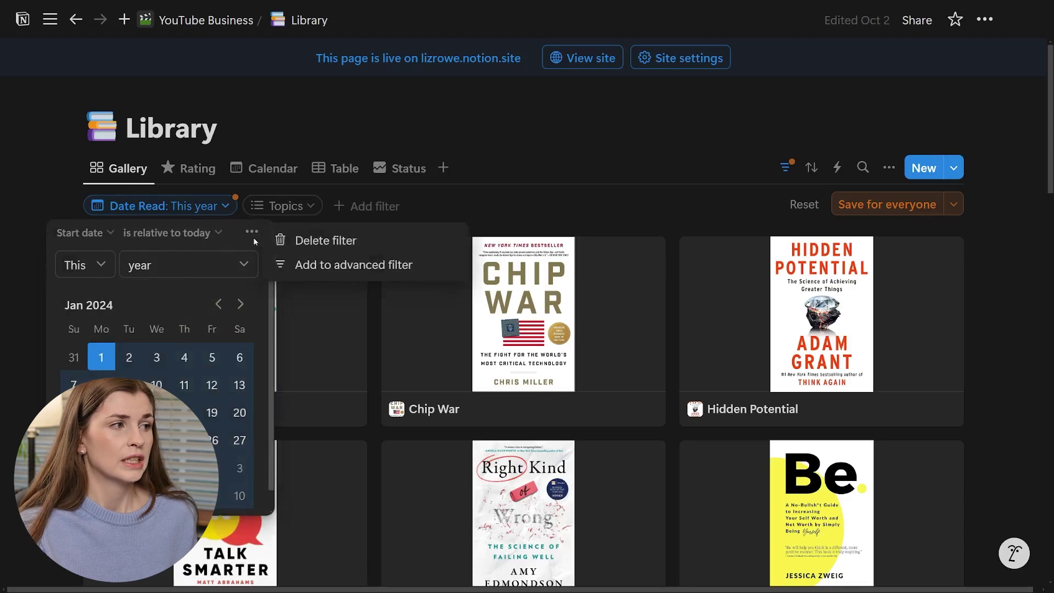
pyautogui.click(315, 241)
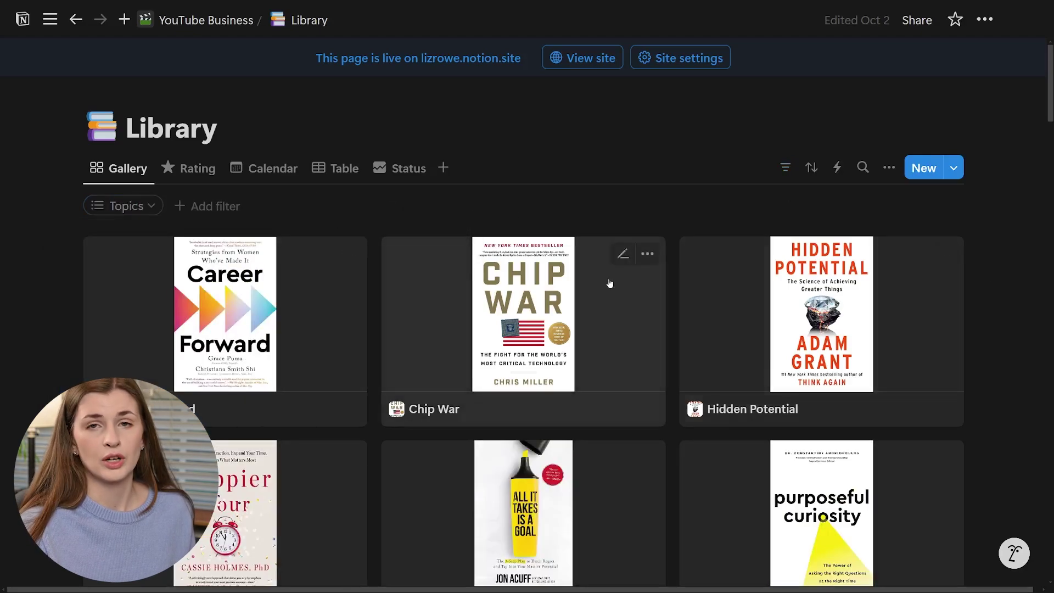